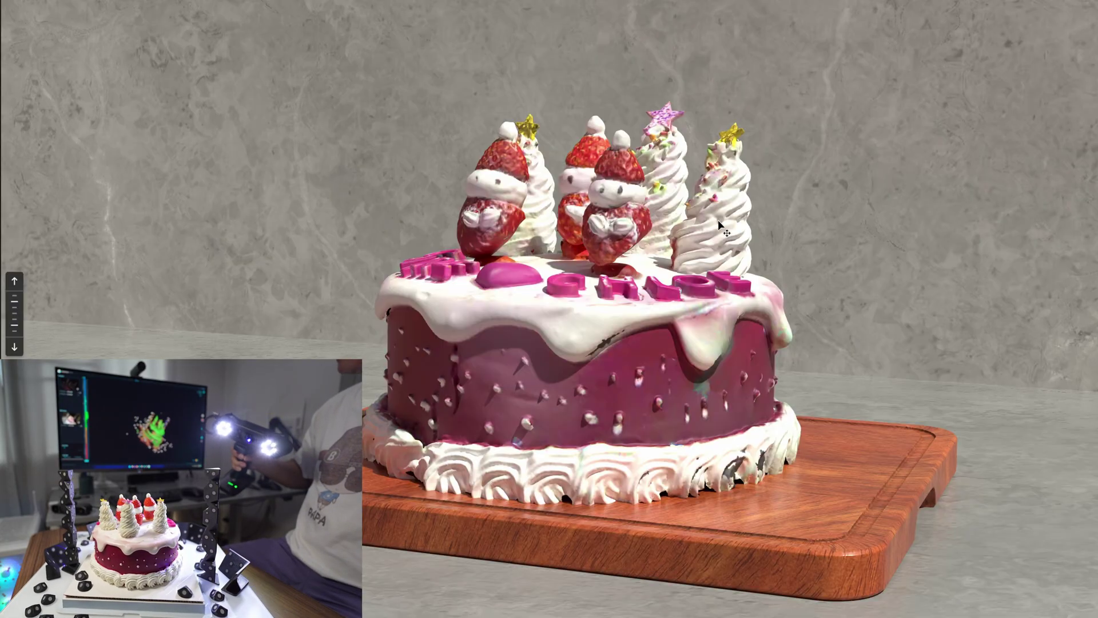
# - Inspect the scanned cake from several angles and distances, checking the icing, strawberry figures, lettering and piped border
pyautogui.scroll(3, 654, 211)
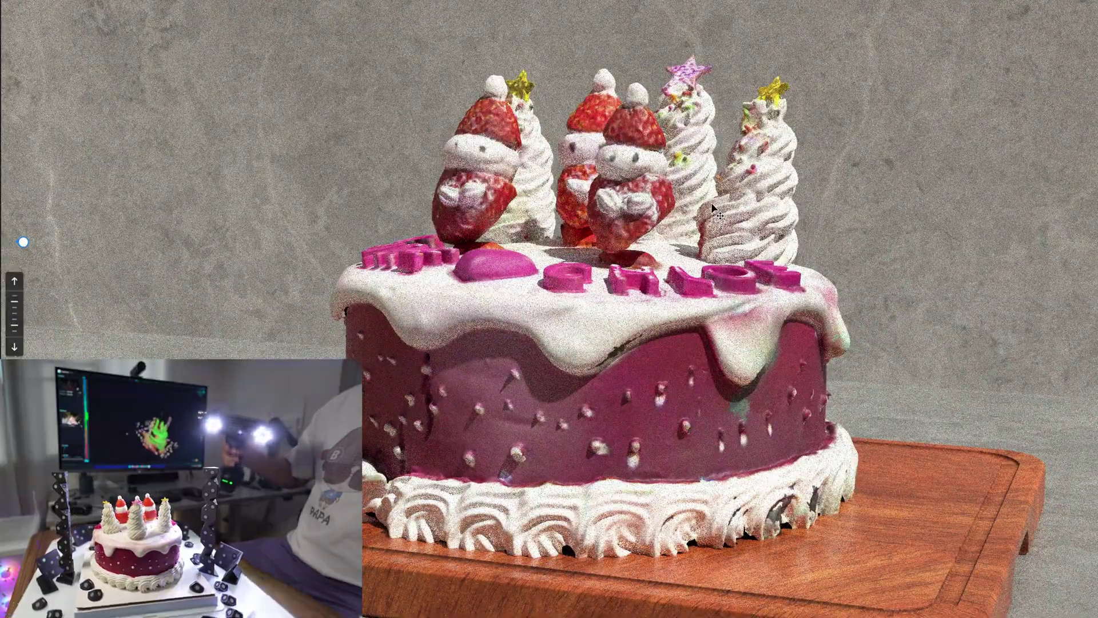
pyautogui.scroll(2, 673, 189)
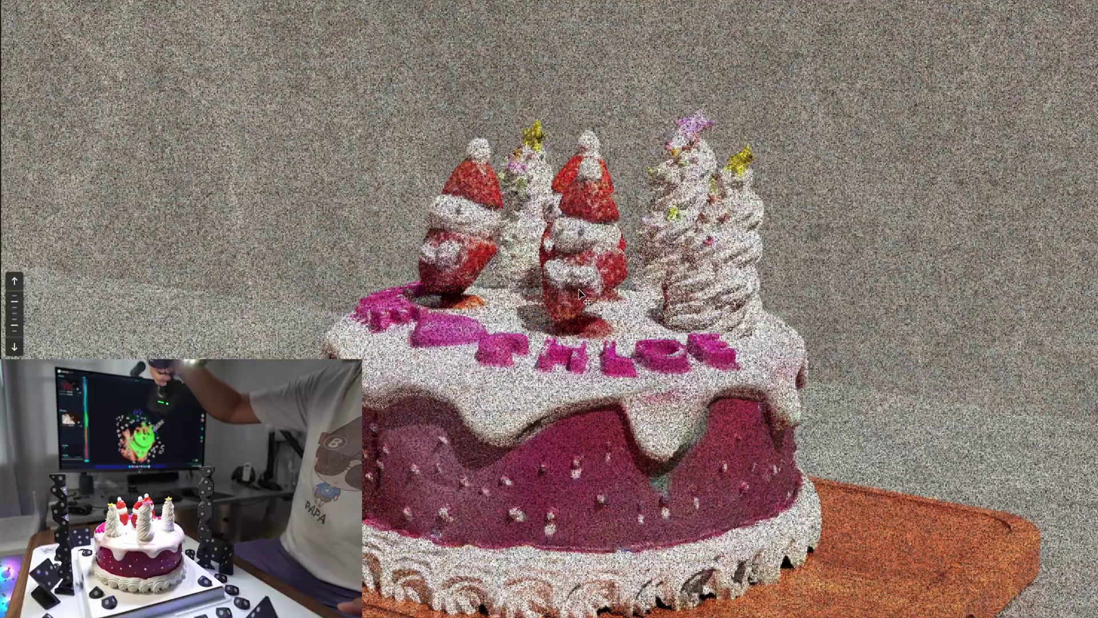
pyautogui.scroll(4, 595, 251)
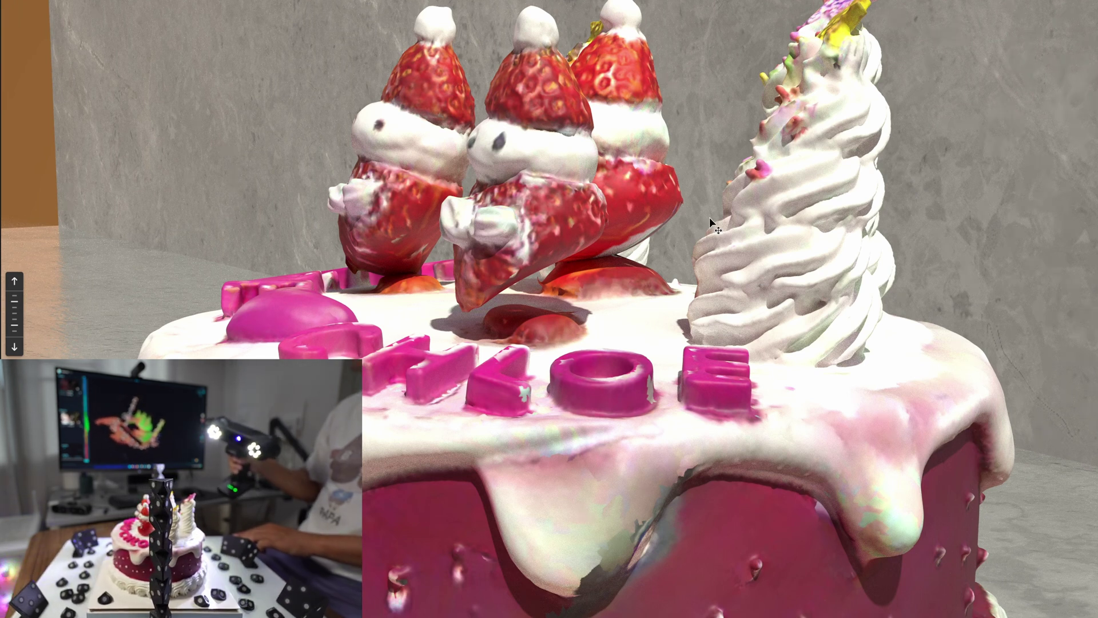
pyautogui.scroll(-5, 709, 218)
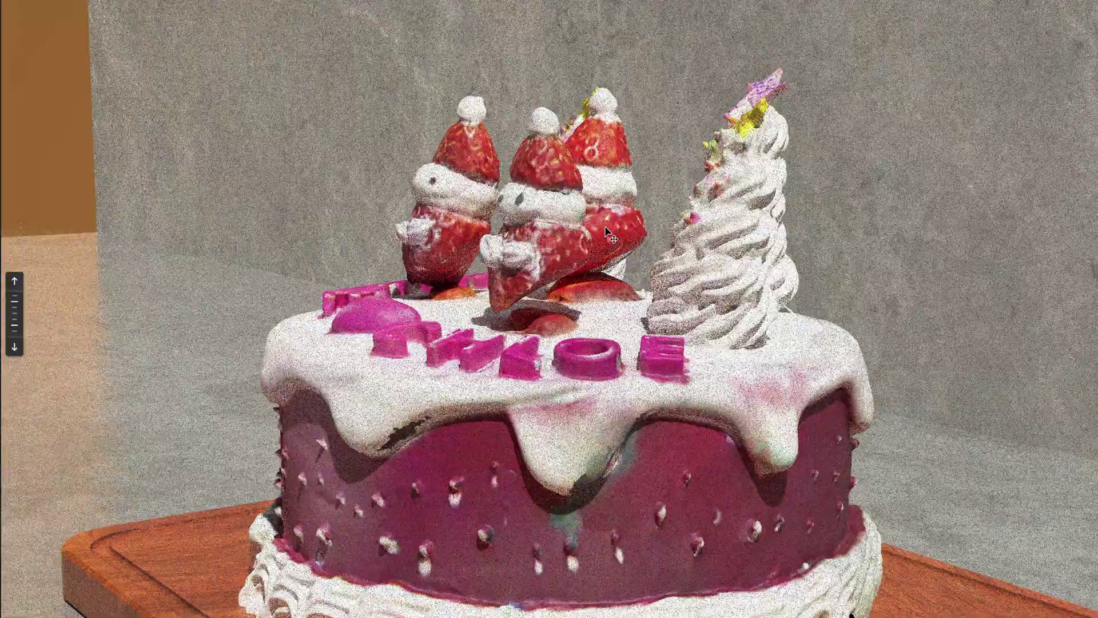
pyautogui.scroll(-3, 607, 232)
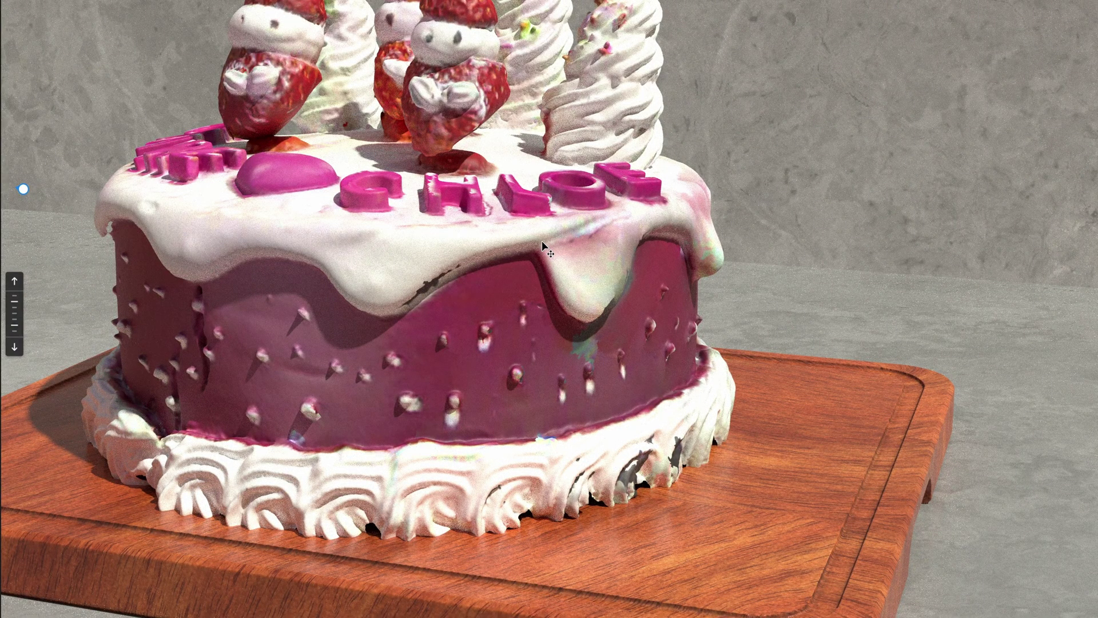
pyautogui.scroll(3, 541, 240)
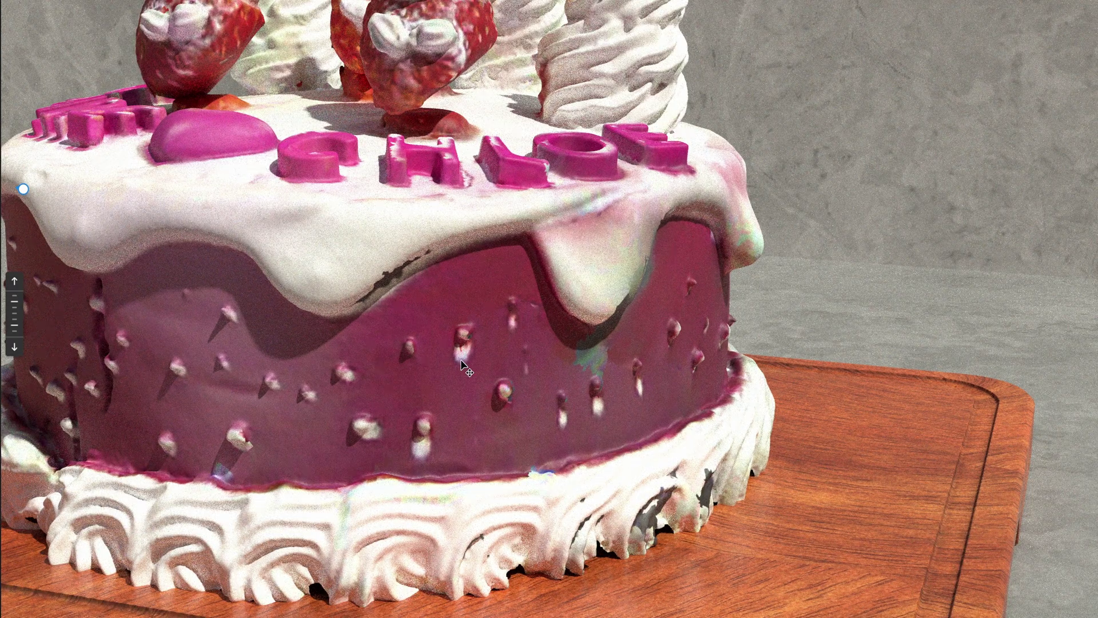
pyautogui.scroll(-2, 461, 359)
pyautogui.scroll(3, 413, 265)
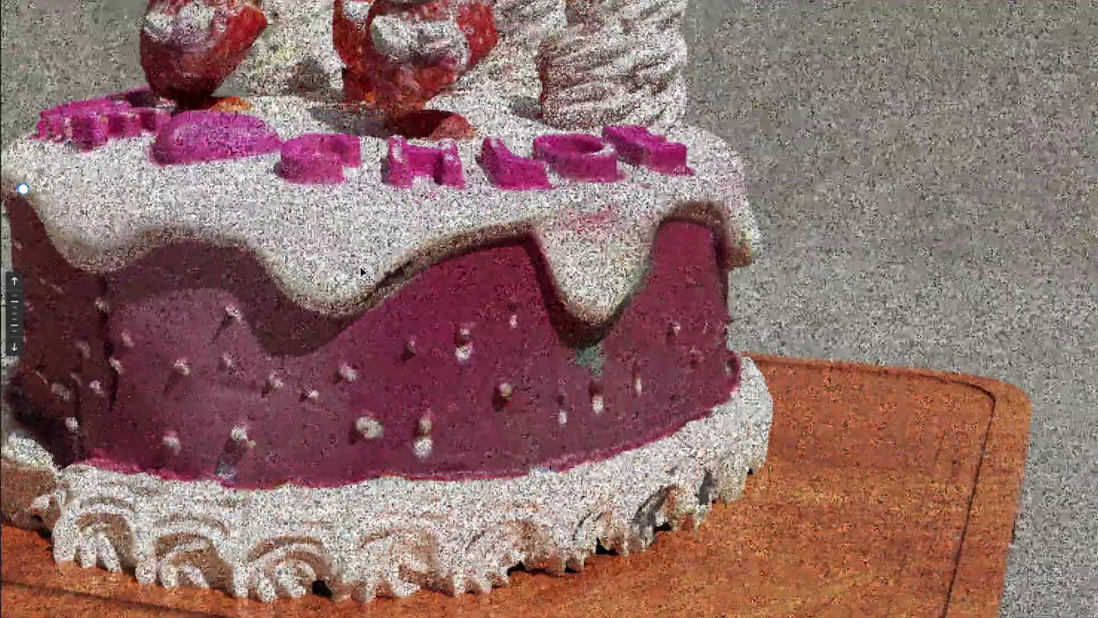
pyautogui.scroll(-3, 413, 273)
pyautogui.scroll(4, 659, 313)
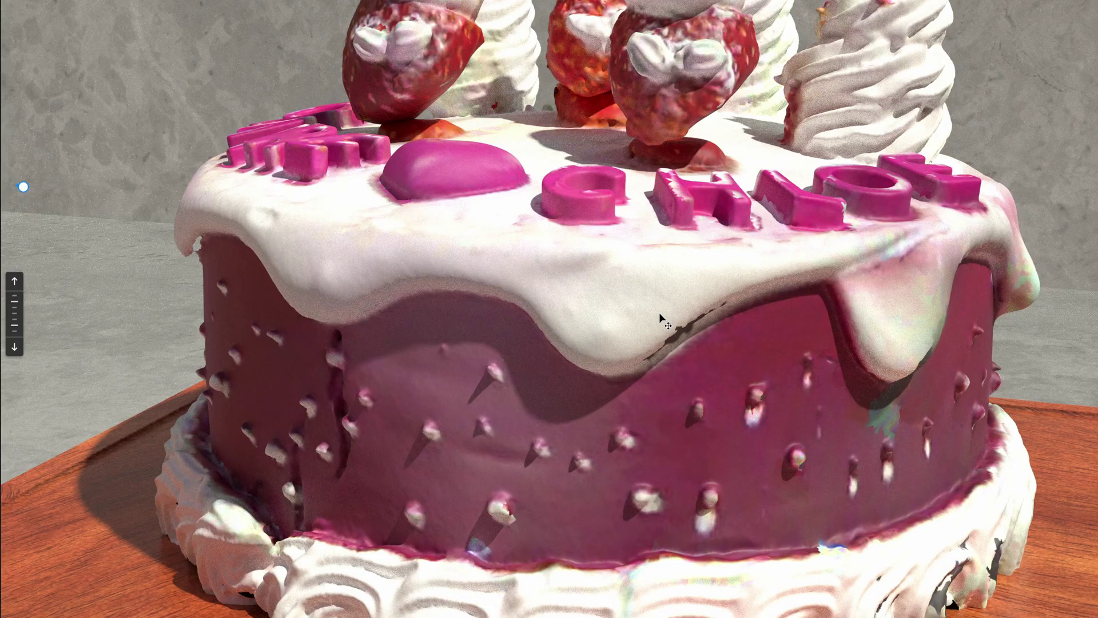
pyautogui.scroll(-4, 658, 313)
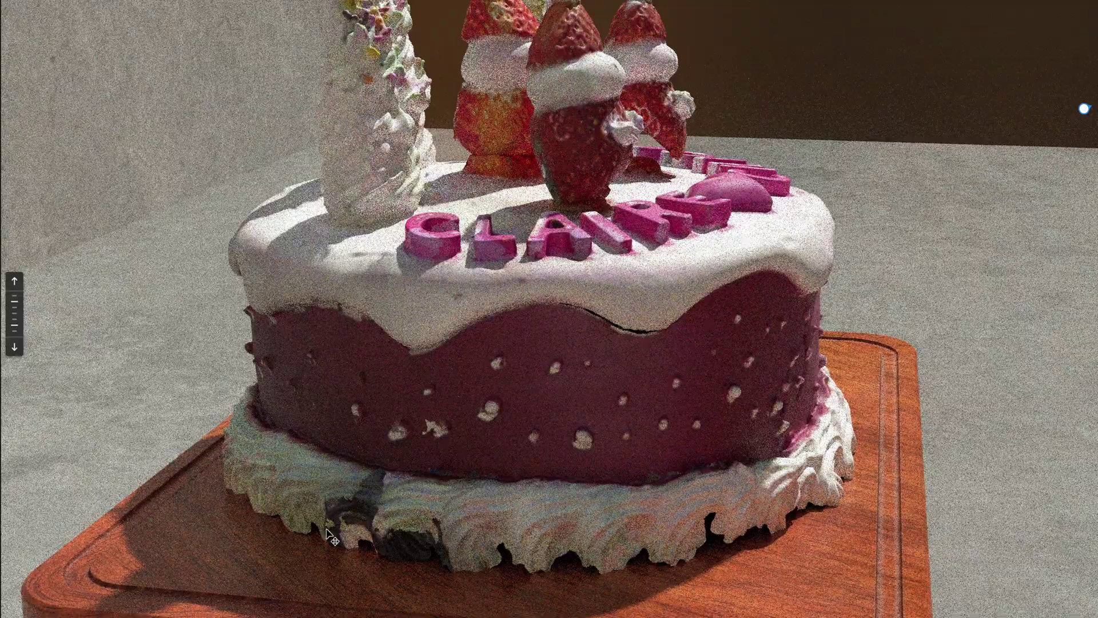
pyautogui.moveTo(824, 366); pyautogui.dragTo(486, 386, button='right')
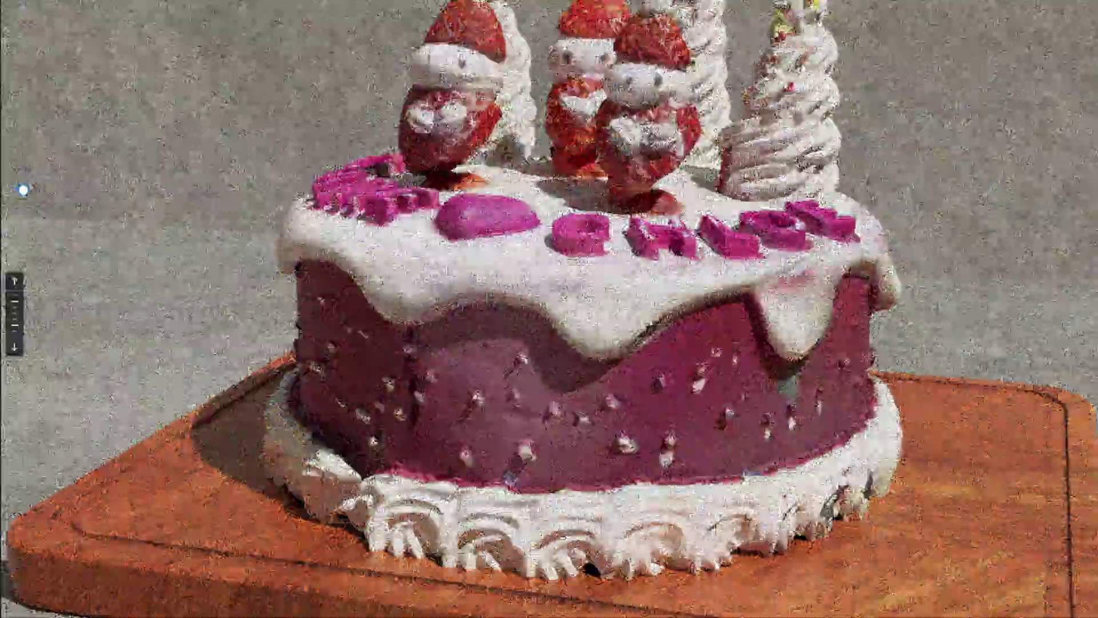
pyautogui.moveTo(721, 366); pyautogui.dragTo(618, 377, button='right')
pyautogui.moveTo(784, 366); pyautogui.dragTo(558, 455, button='right')
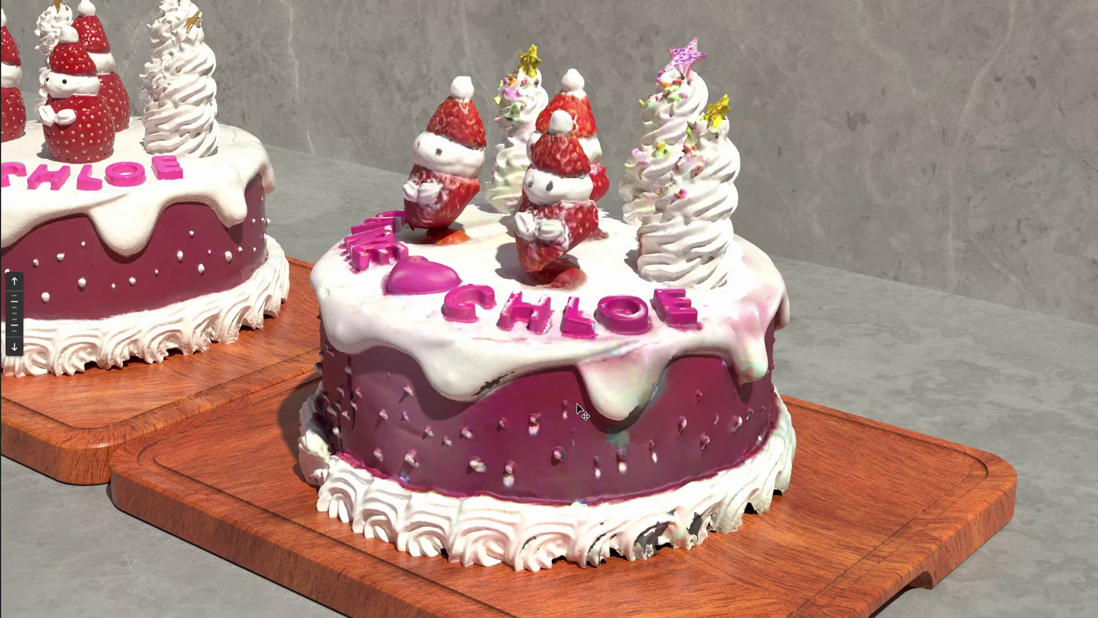
# - Examine the second cake on the neighbouring board and compare its detail with the scanned cake
pyautogui.moveTo(581, 407); pyautogui.dragTo(348, 184, button='right')
pyautogui.scroll(5, 347, 184)
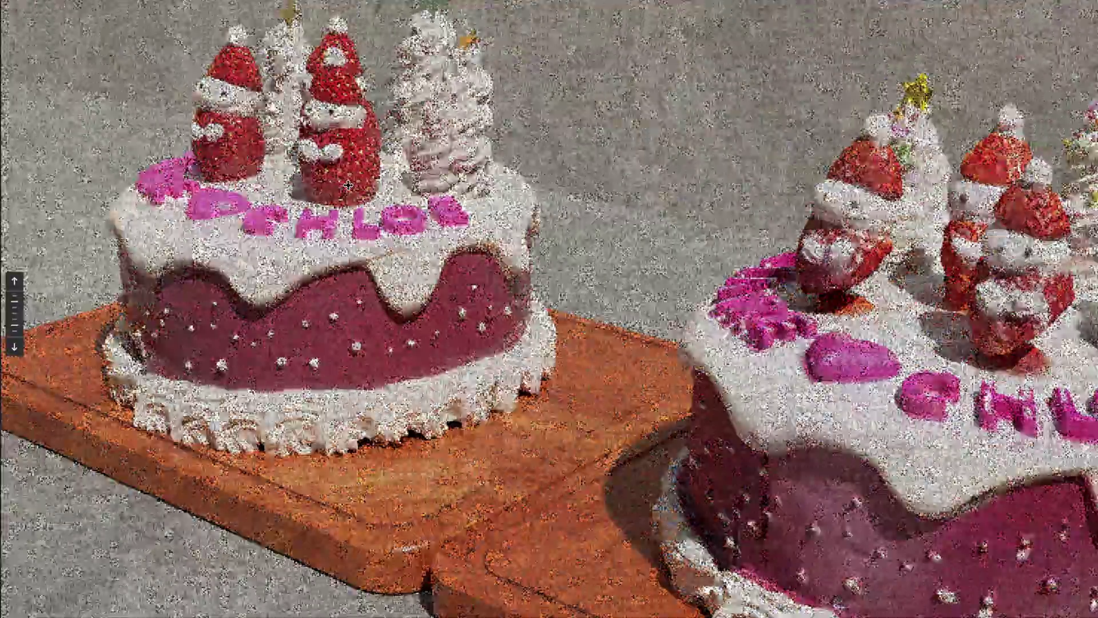
pyautogui.scroll(-5, 393, 139)
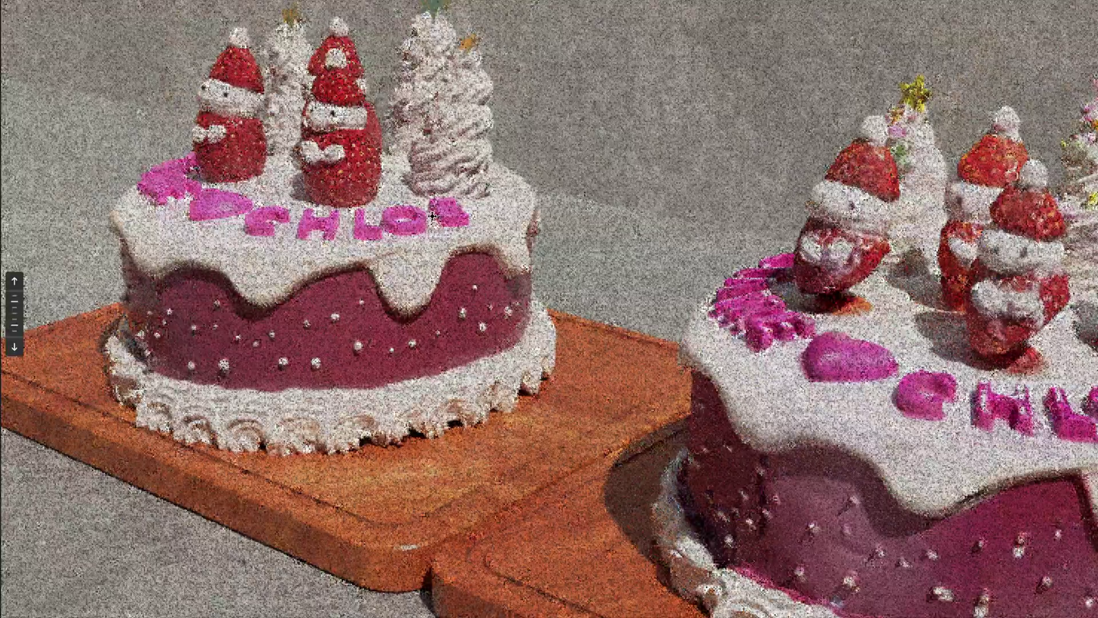
pyautogui.scroll(5, 393, 139)
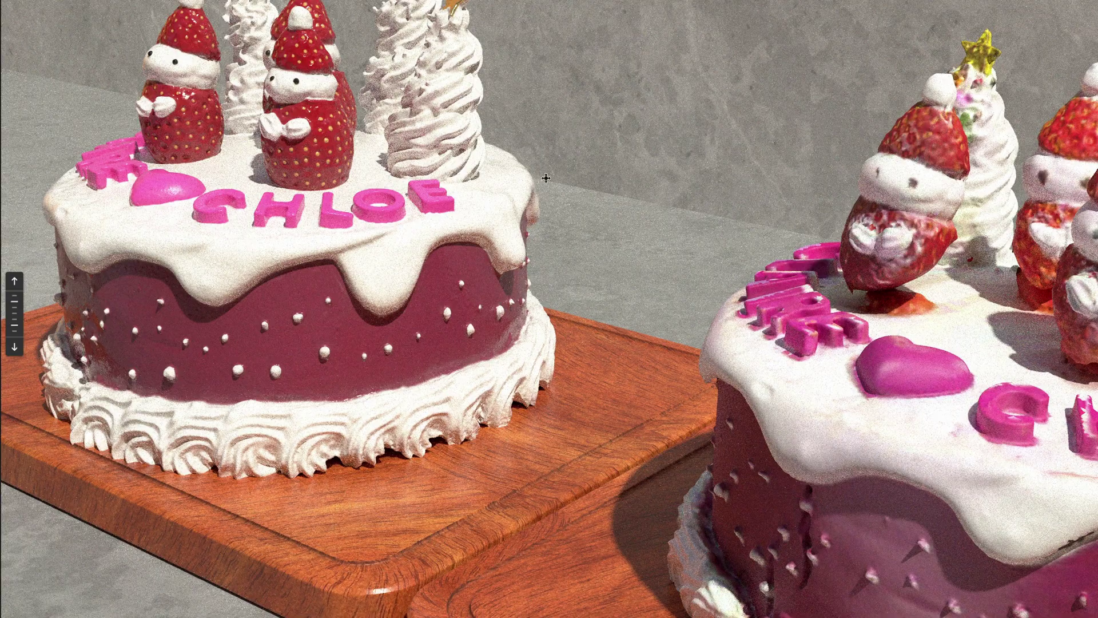
pyautogui.scroll(-5, 516, 255)
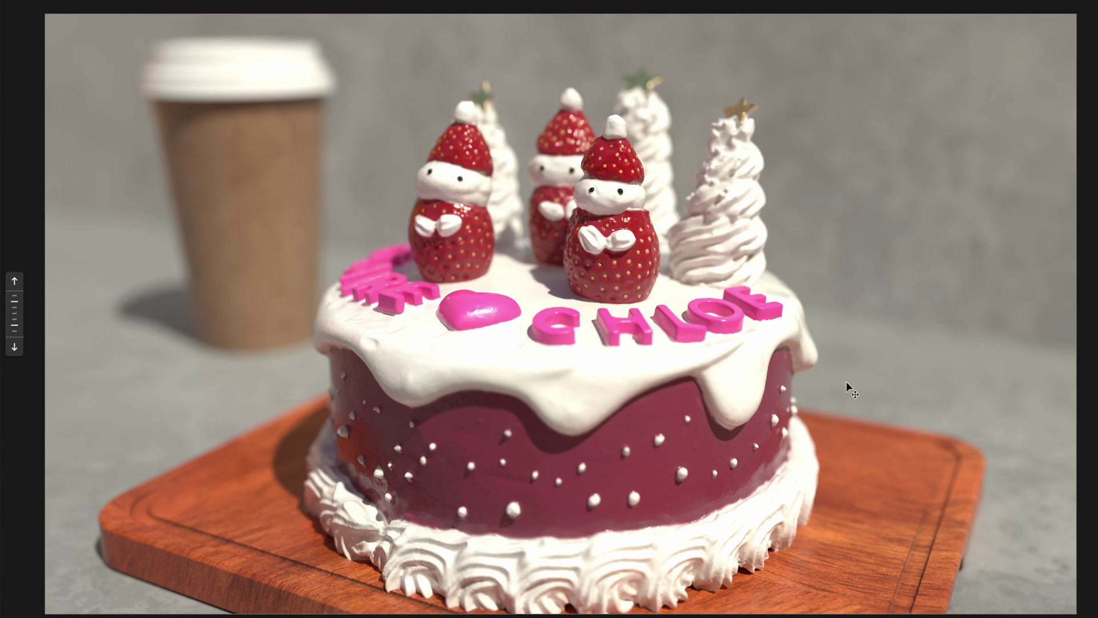
# - Select the coffee cup in the background and move it farther away from the cake
pyautogui.click(281, 241)
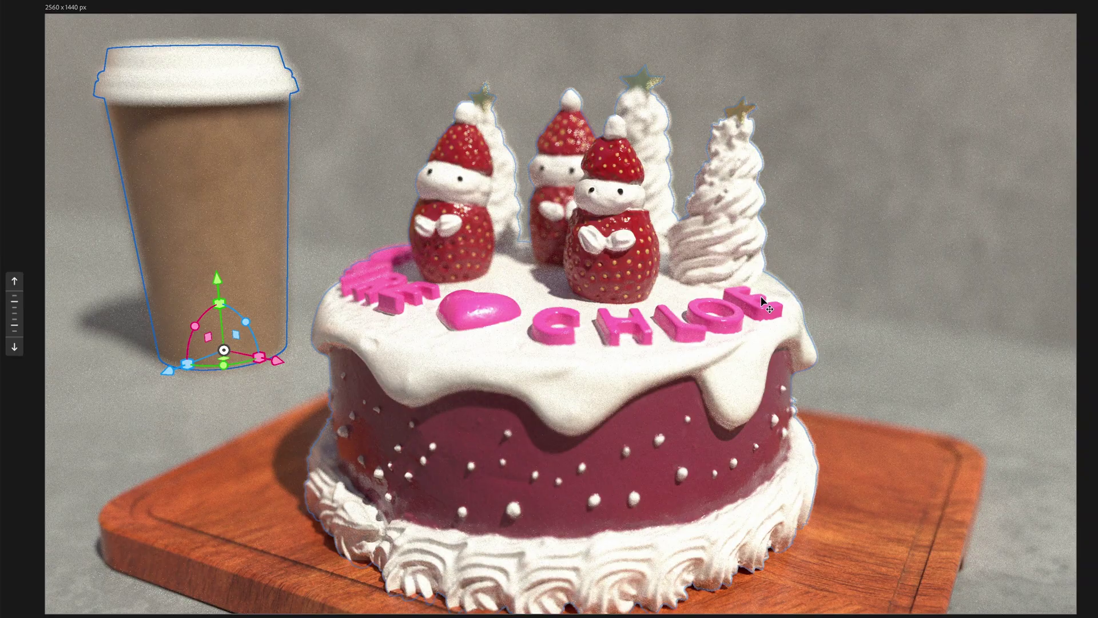
pyautogui.keyDown('shift'); pyautogui.moveTo(761, 301); pyautogui.dragTo(720, 300, button='right'); pyautogui.keyUp('shift')
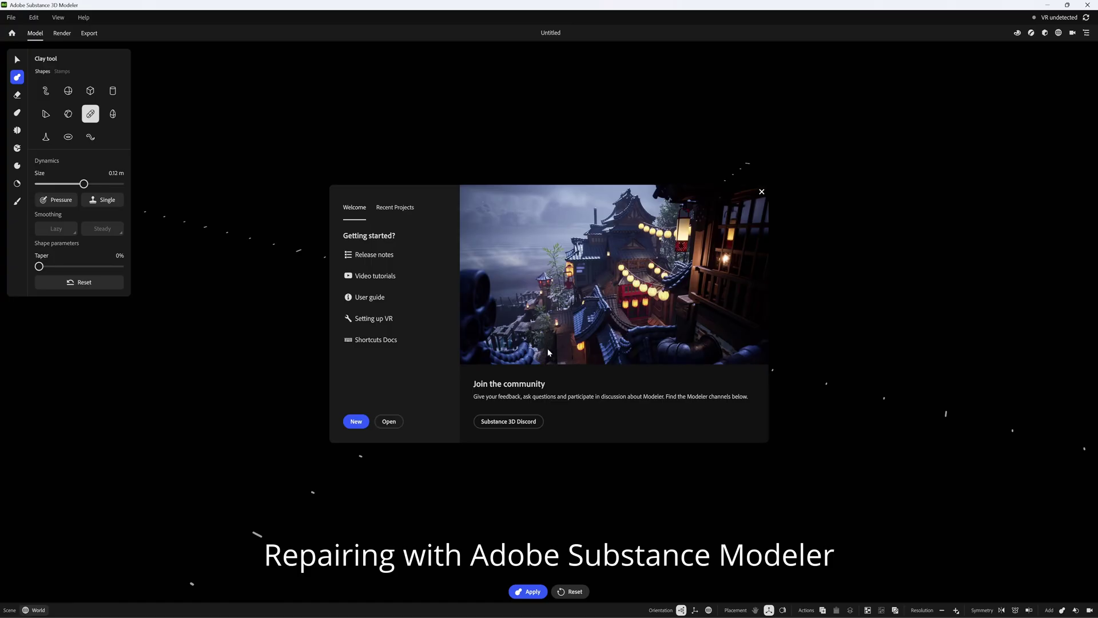
# - In Substance 3D Modeler, dismiss the welcome screen and import the mesh CakeRaptor34.obj with the unit scale in millimeters
pyautogui.click(585, 465)
pyautogui.click(10, 17)
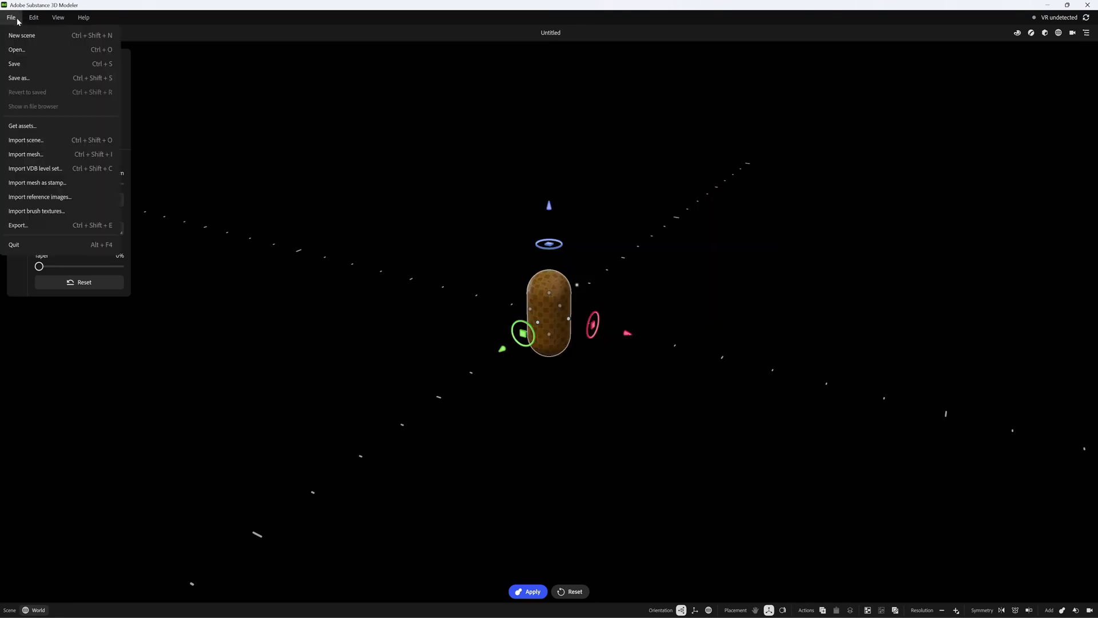
pyautogui.click(26, 155)
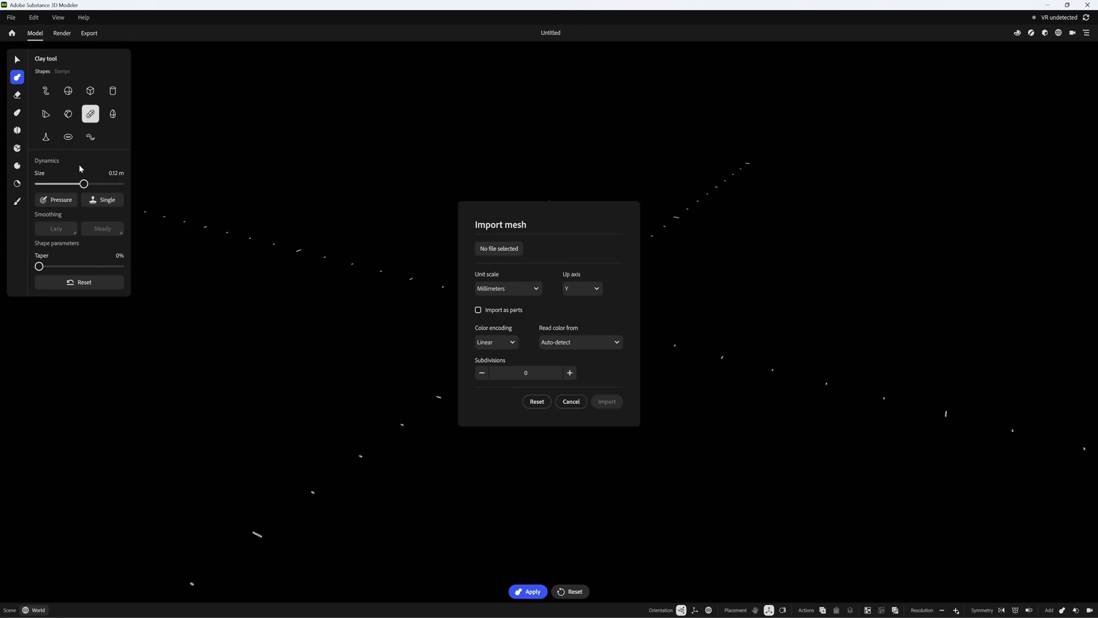
pyautogui.doubleClick(273, 222)
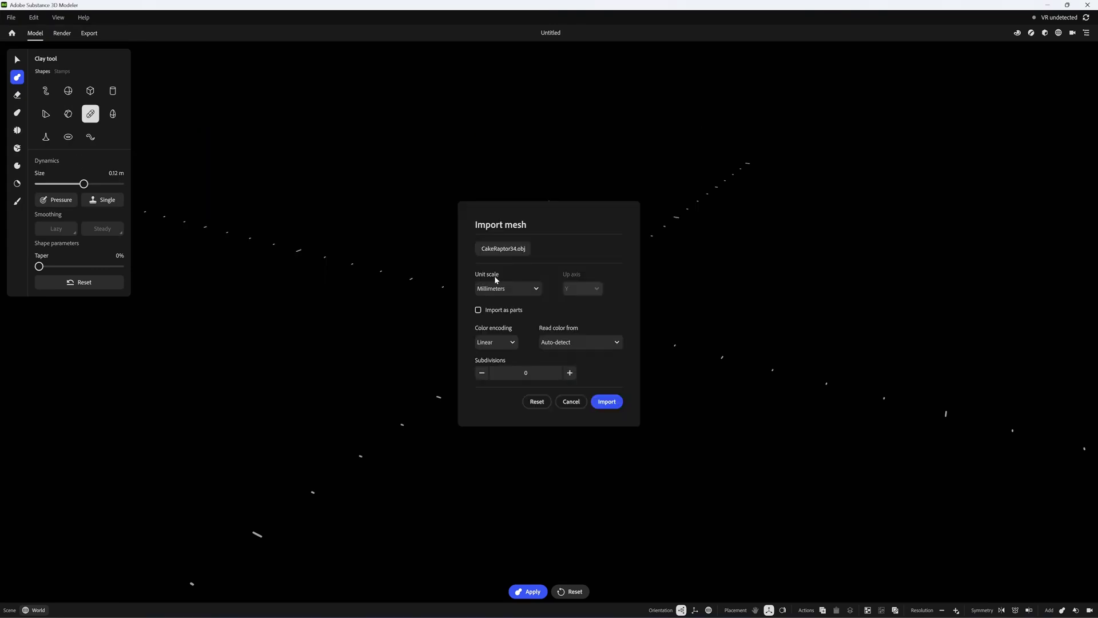
pyautogui.click(605, 402)
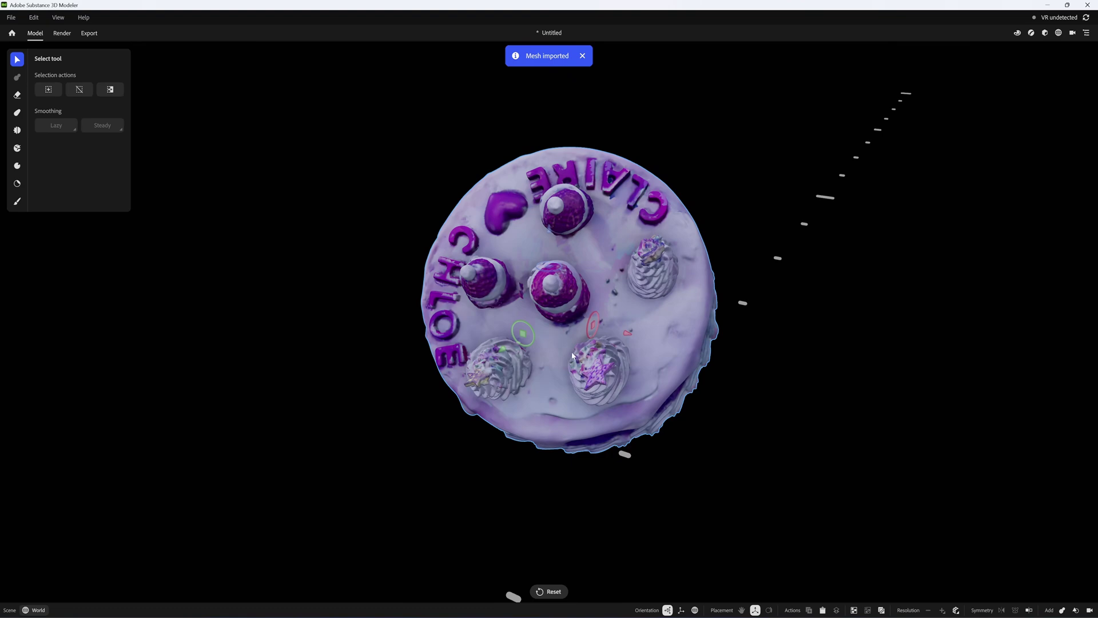
# - Turn off perspective and, in the Top view, move the imported cake onto the origin of the world grid
pyautogui.keyDown('alt'); pyautogui.moveTo(567, 357); pyautogui.dragTo(607, 372); pyautogui.keyUp('alt')
pyautogui.click(1073, 32)
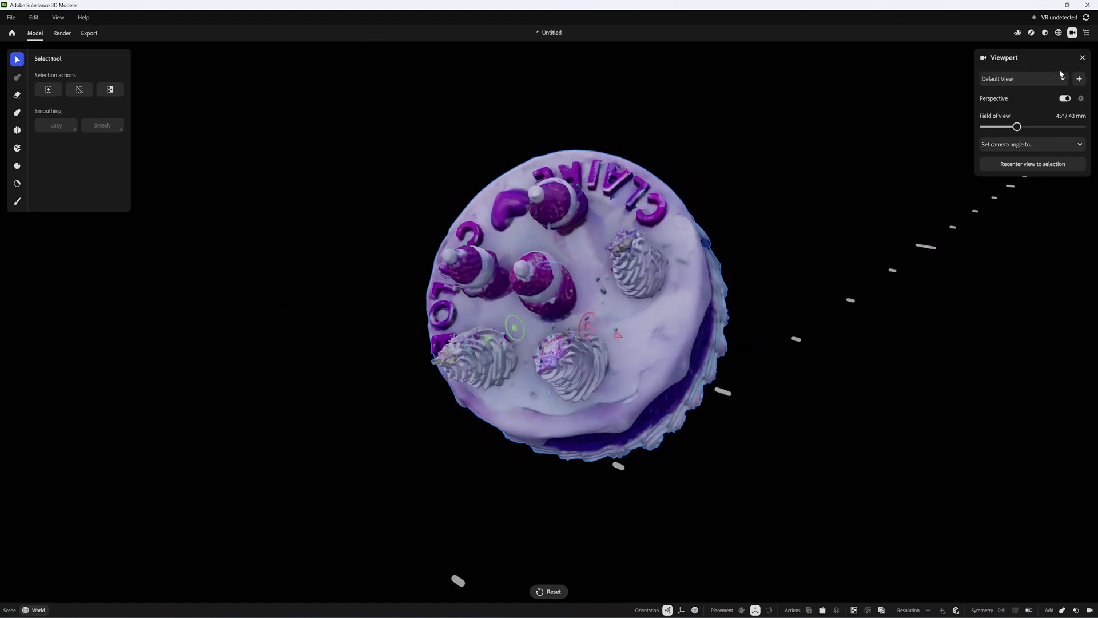
pyautogui.click(1065, 99)
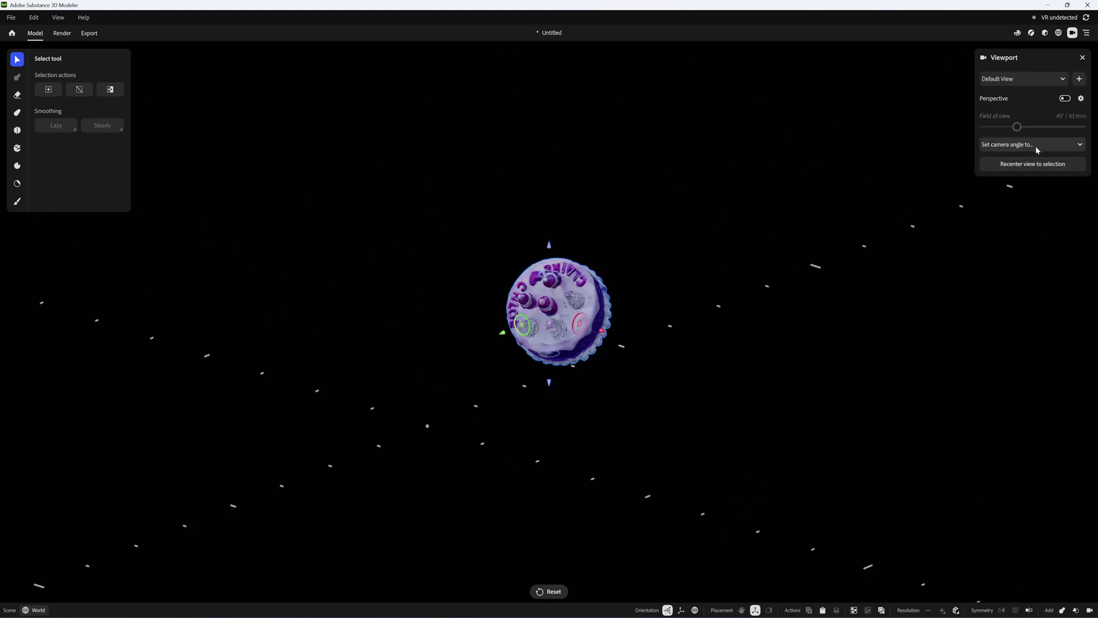
pyautogui.click(1036, 146)
pyautogui.click(1004, 233)
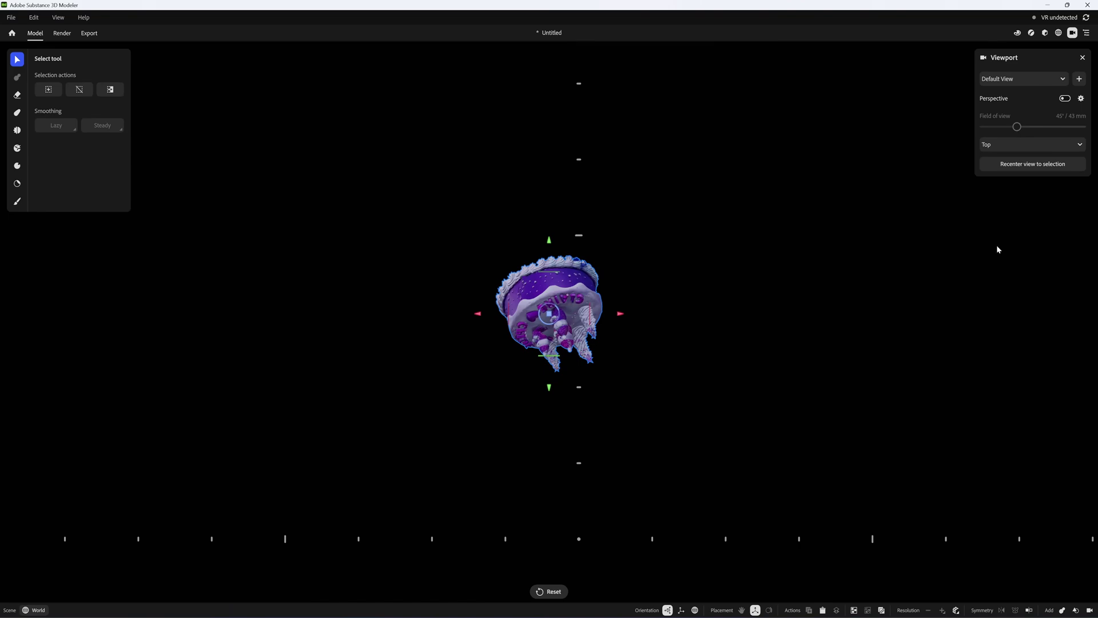
pyautogui.moveTo(549, 313); pyautogui.dragTo(581, 543)
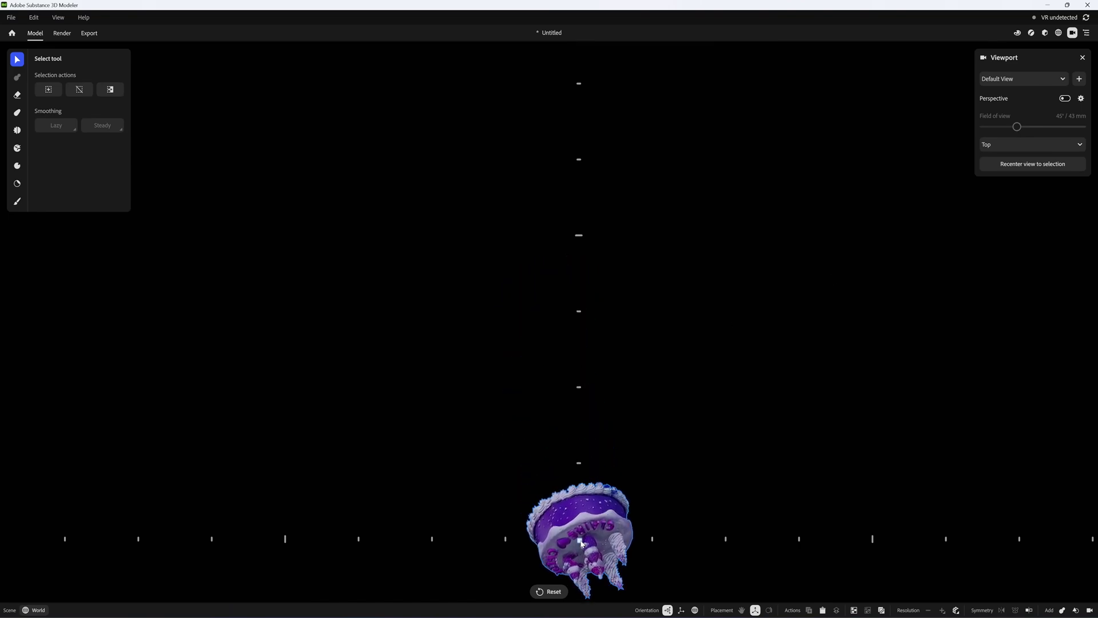
pyautogui.click(682, 461)
pyautogui.press('f')
# - Align the tilted cake with the ground using the Front and Right views so that it stands upright
pyautogui.click(1029, 144)
pyautogui.click(1004, 181)
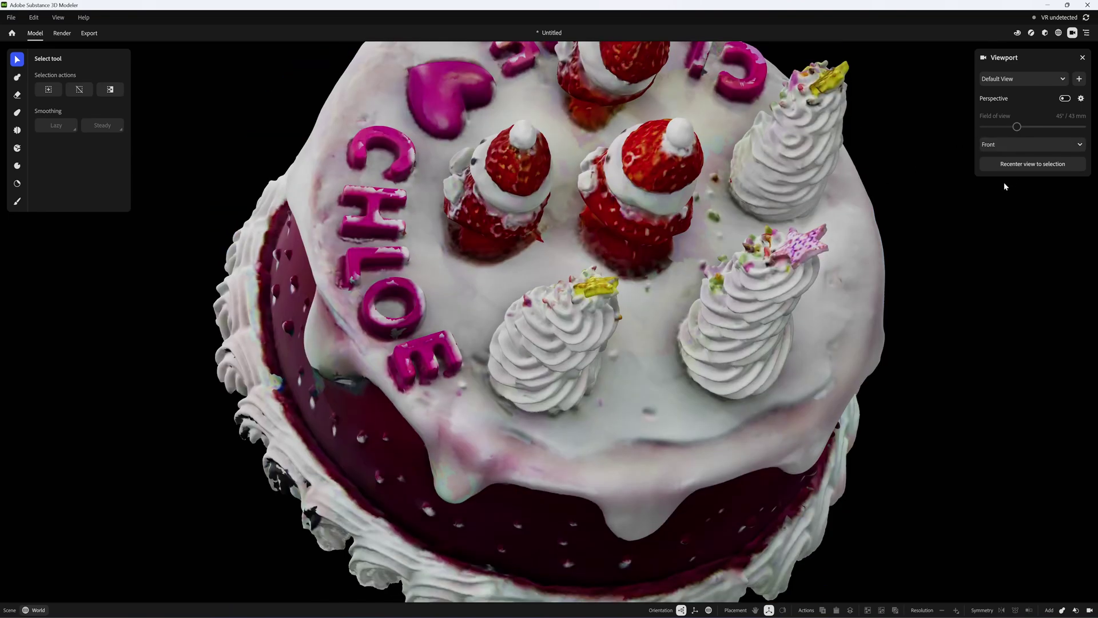
pyautogui.click(779, 183)
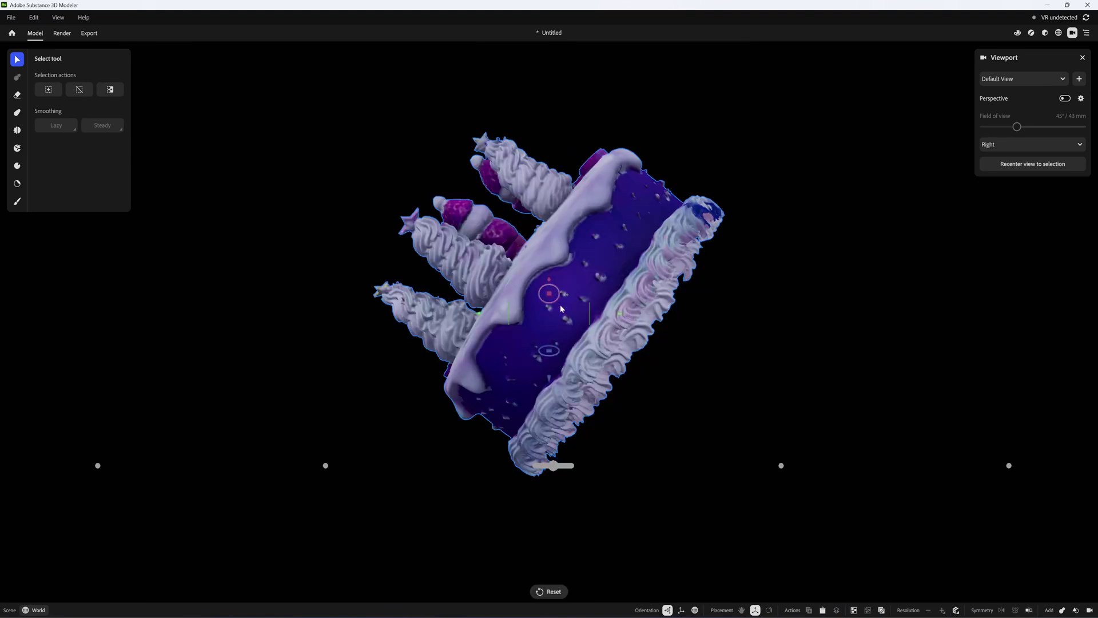
pyautogui.moveTo(553, 465); pyautogui.dragTo(739, 510)
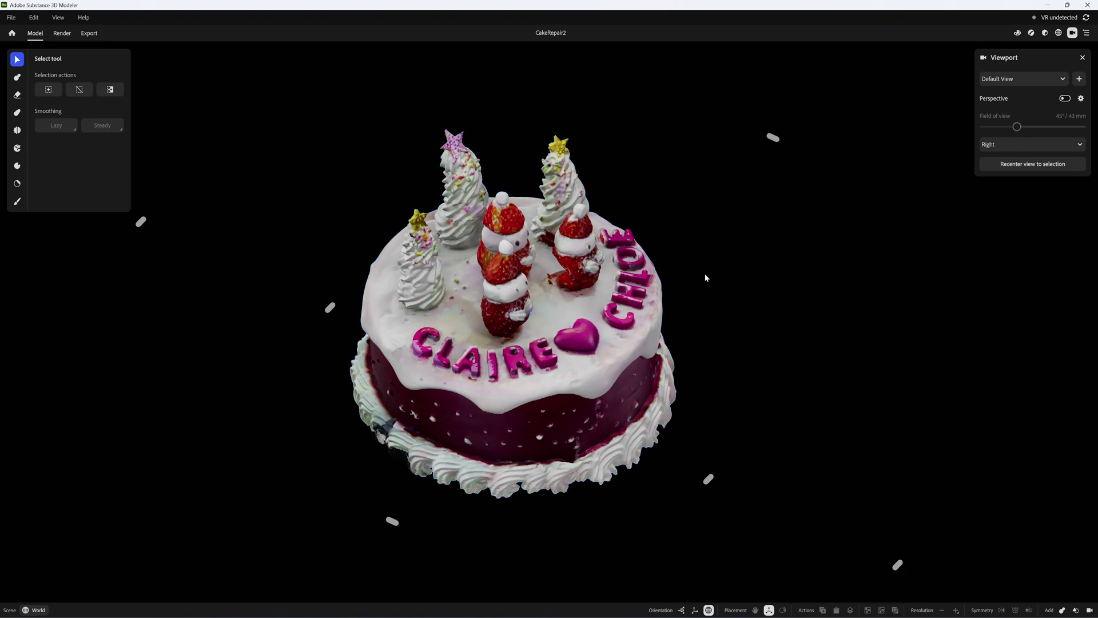
# - Select the upright cake mesh and convert it to clay
pyautogui.moveTo(706, 275); pyautogui.dragTo(562, 396, button='middle')
pyautogui.click(617, 327)
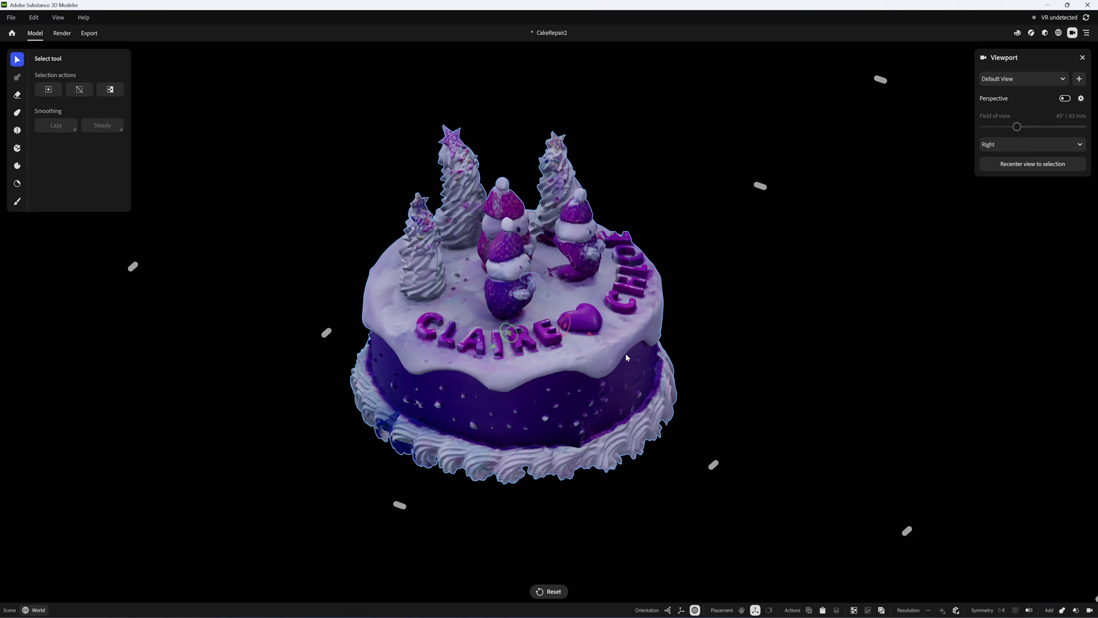
pyautogui.rightClick(612, 327)
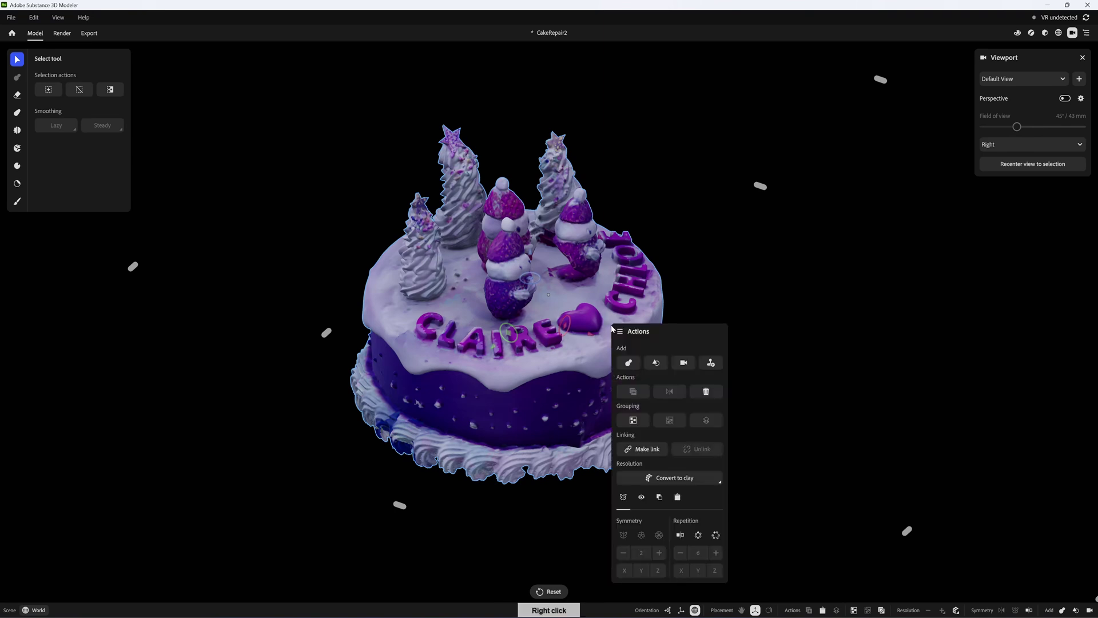
pyautogui.click(672, 480)
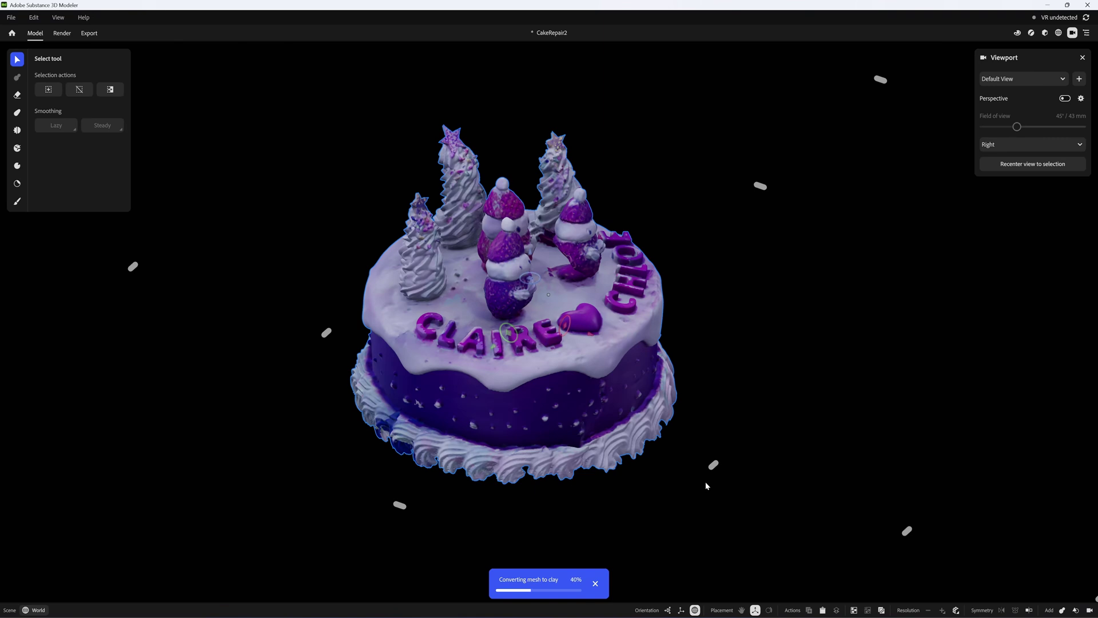
# - Review the resolution controls for the clay cake and select the cake again
pyautogui.click(588, 310)
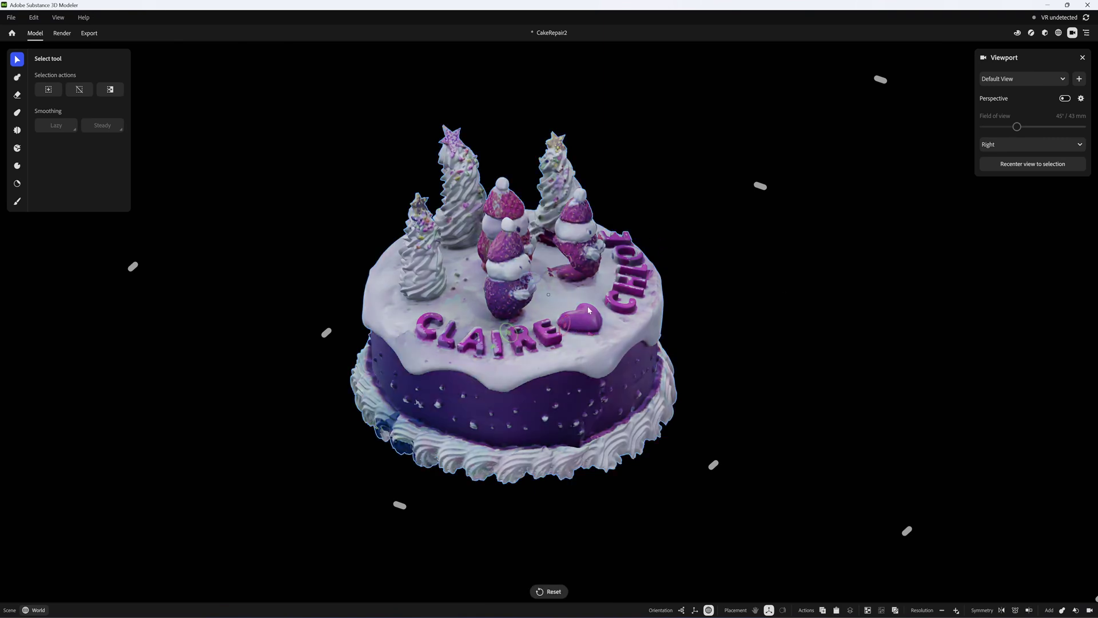
pyautogui.rightClick(588, 310)
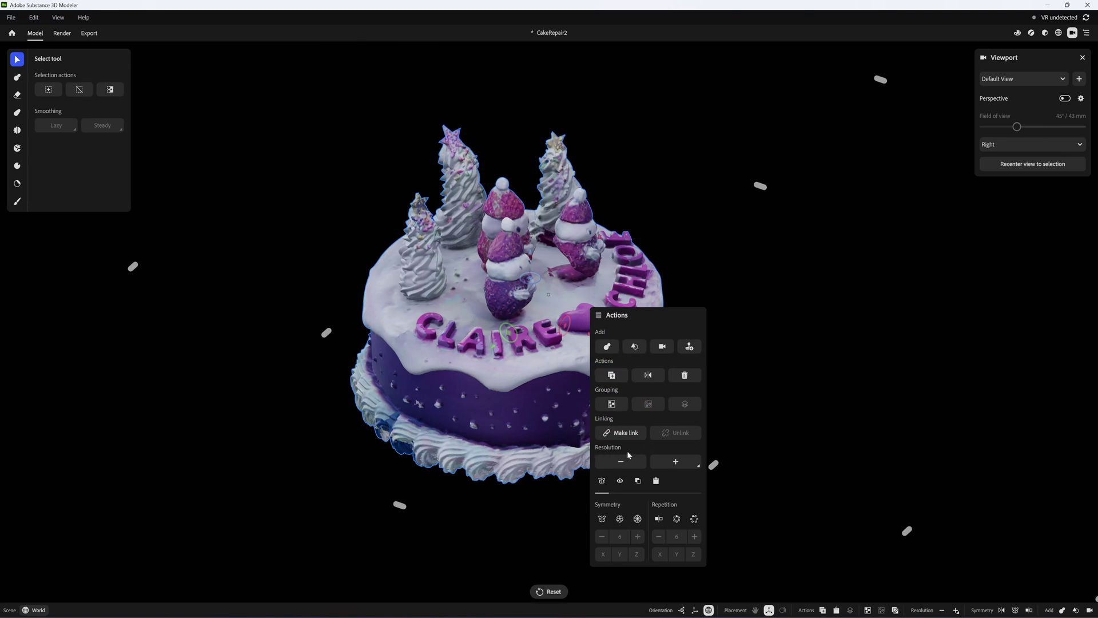
pyautogui.moveTo(621, 463)
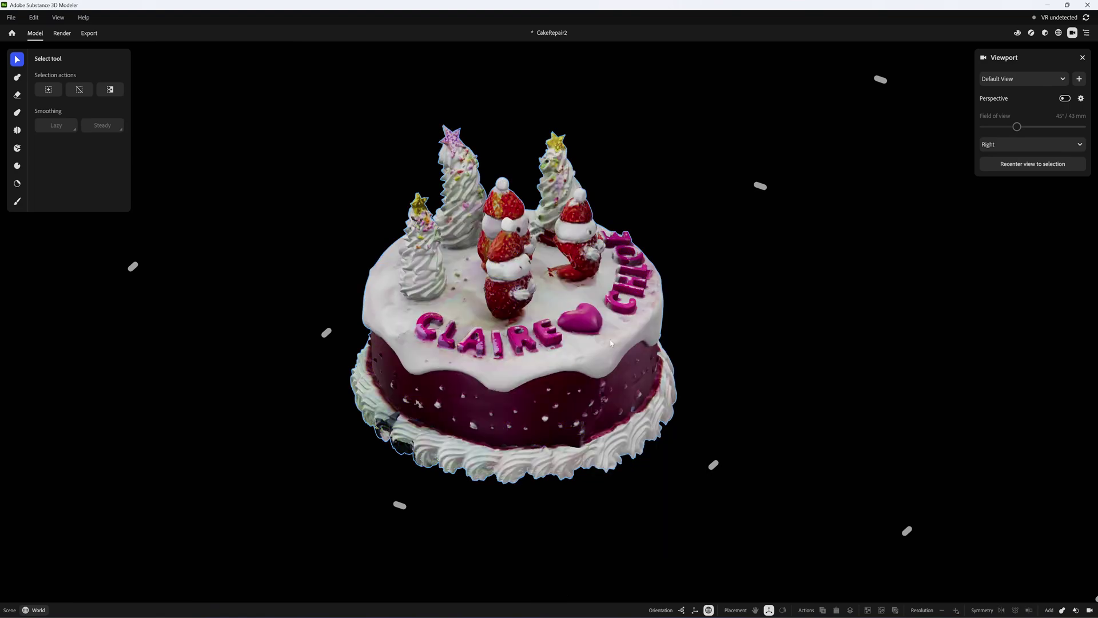
pyautogui.click(594, 358)
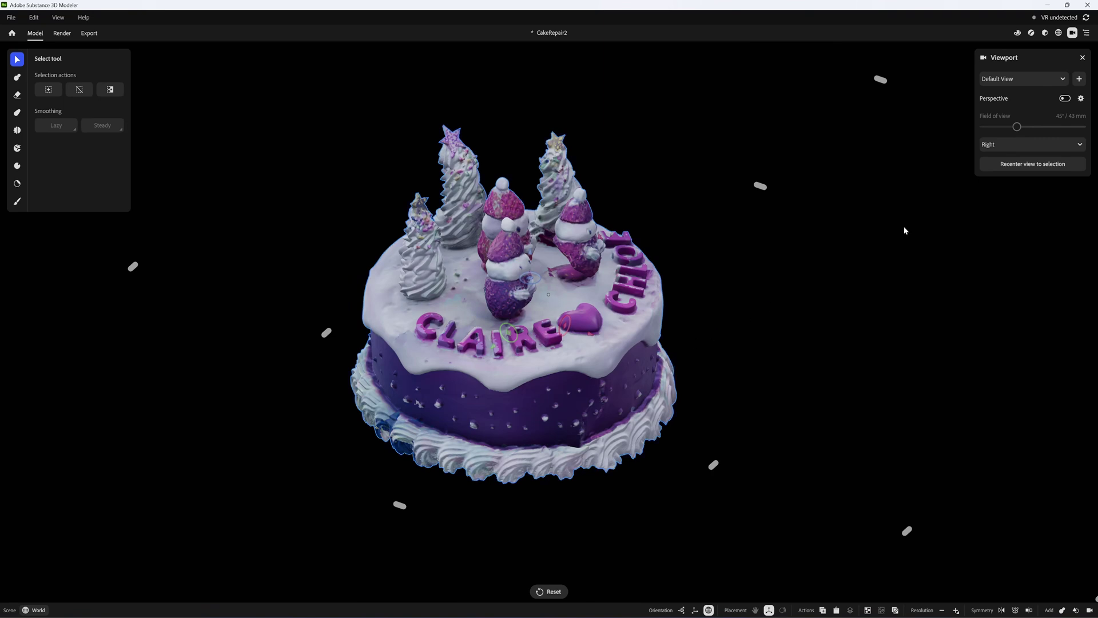
# - Fill the whole clay cake with the brown swatch color
pyautogui.click(1017, 33)
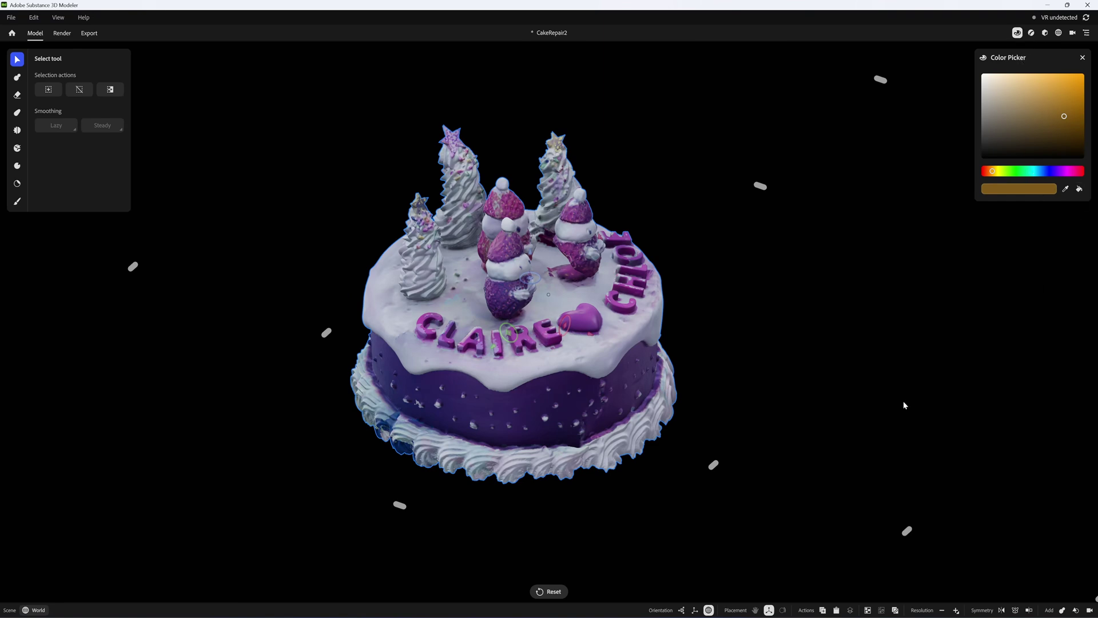
pyautogui.click(966, 230)
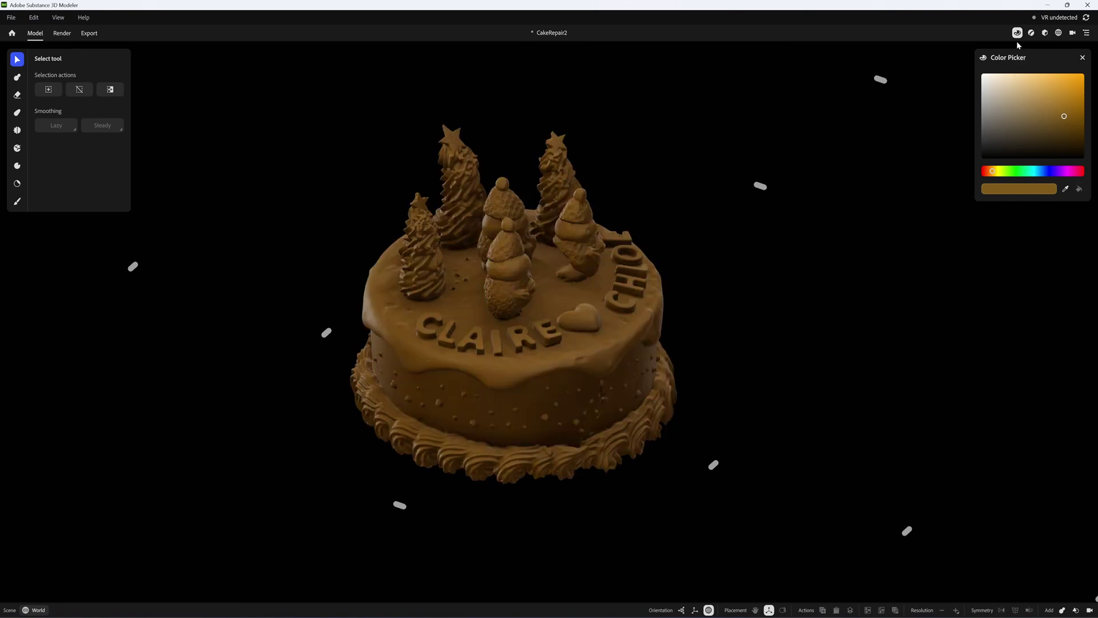
# - Examine the strawberry figures, lettering, side wall and underside of the clay cake for scan damage
pyautogui.moveTo(724, 341); pyautogui.dragTo(243, 369, button='right')
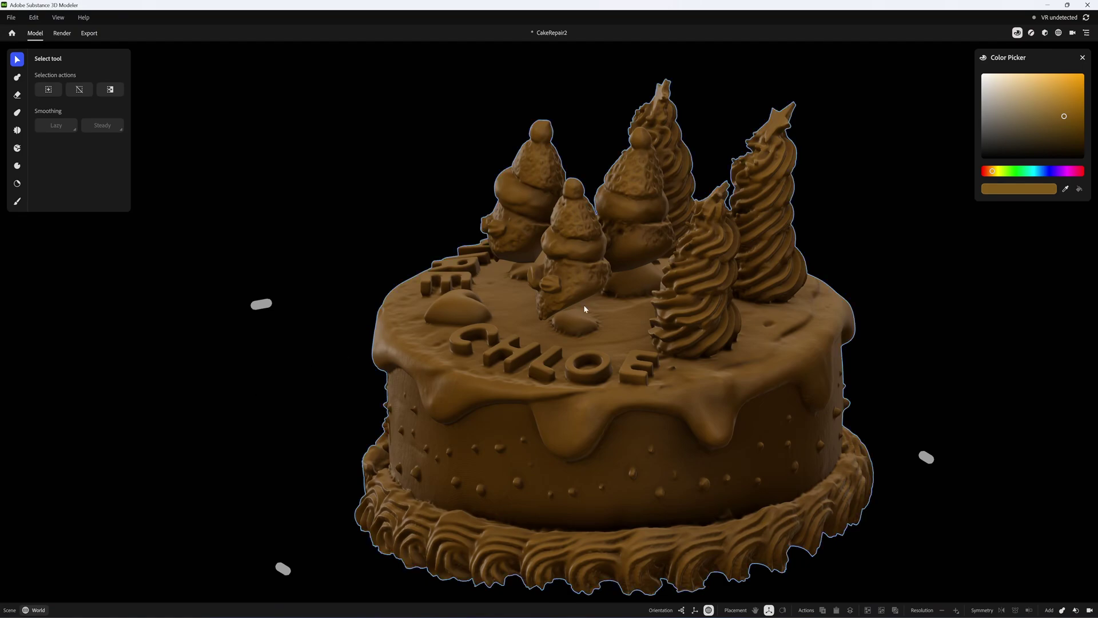
pyautogui.scroll(5, 618, 354)
pyautogui.moveTo(572, 395); pyautogui.dragTo(588, 356, button='right')
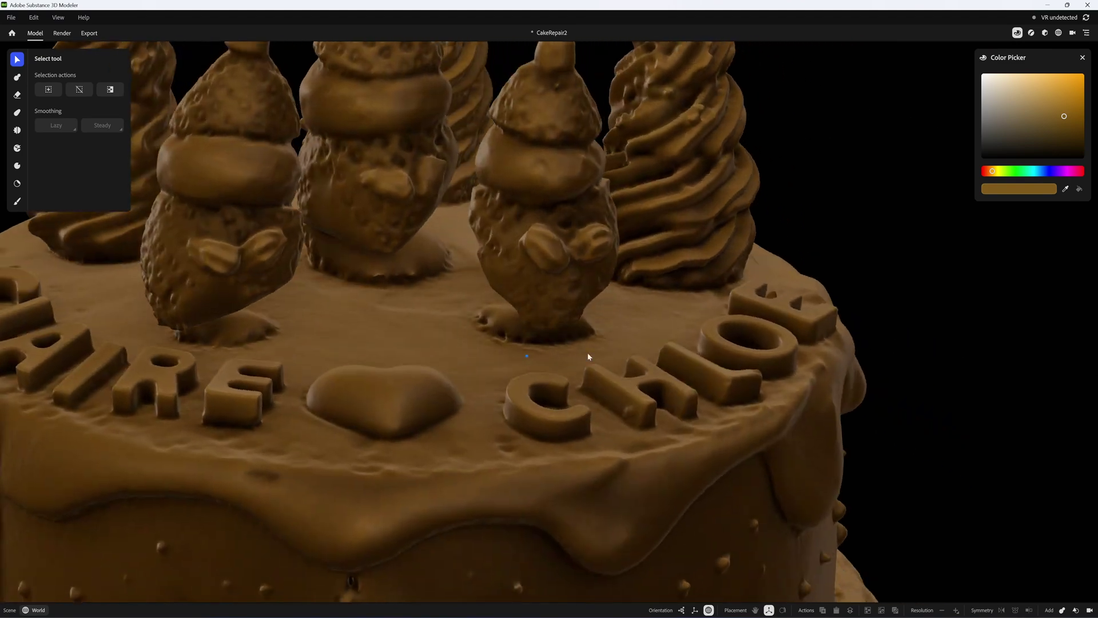
pyautogui.moveTo(560, 309); pyautogui.dragTo(613, 382, button='right')
pyautogui.scroll(-5, 547, 340)
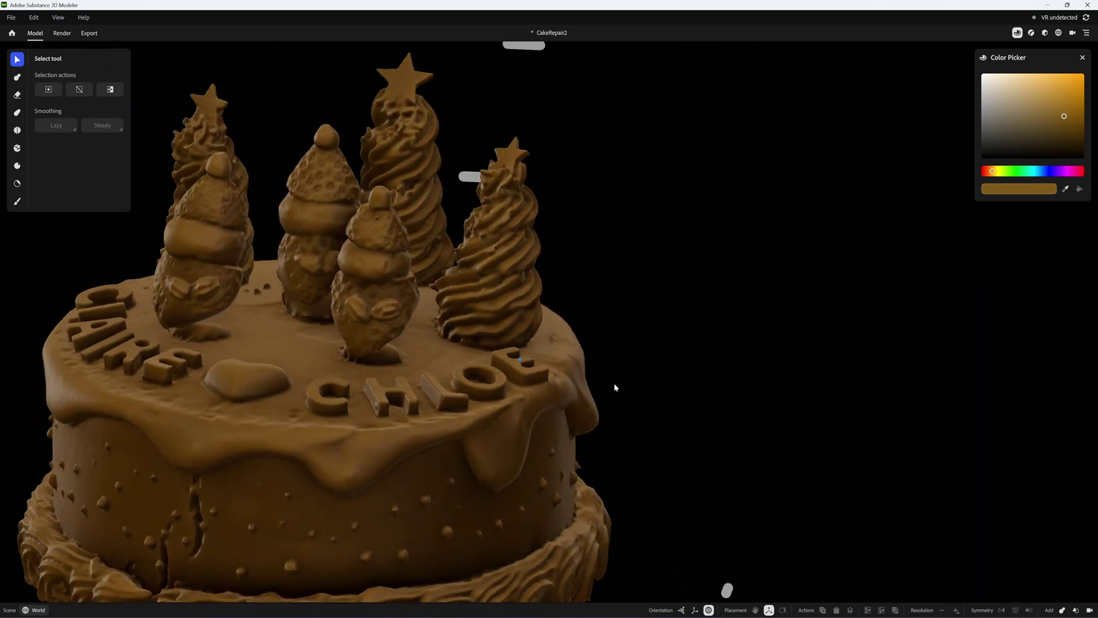
pyautogui.moveTo(492, 369); pyautogui.dragTo(518, 381, button='right')
pyautogui.scroll(5, 518, 381)
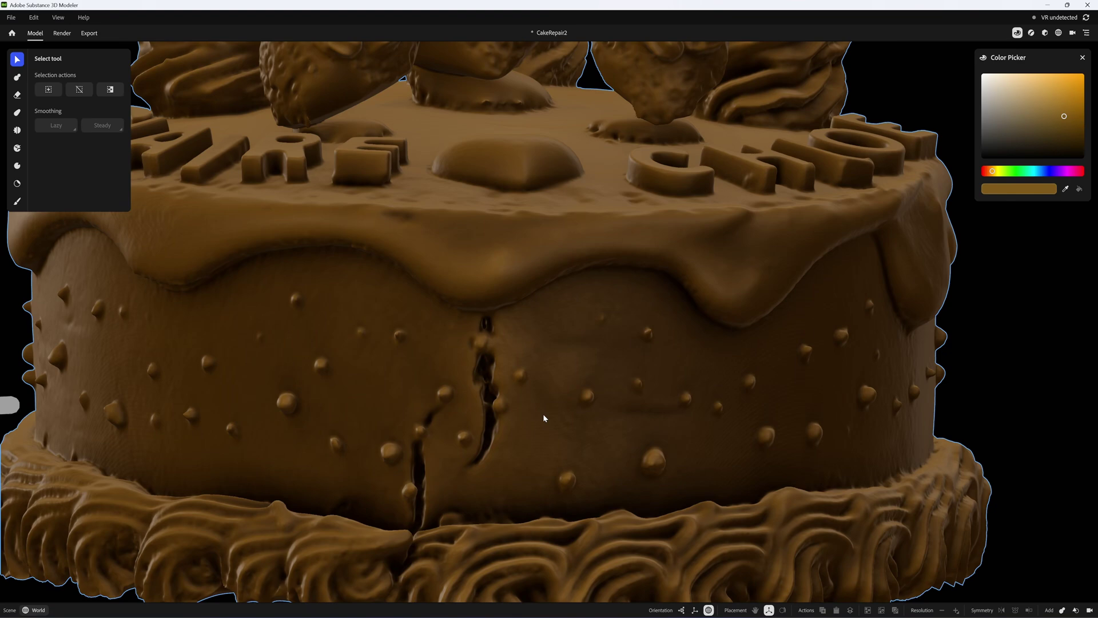
pyautogui.scroll(-5, 544, 413)
pyautogui.moveTo(517, 381); pyautogui.dragTo(447, 339, button='right')
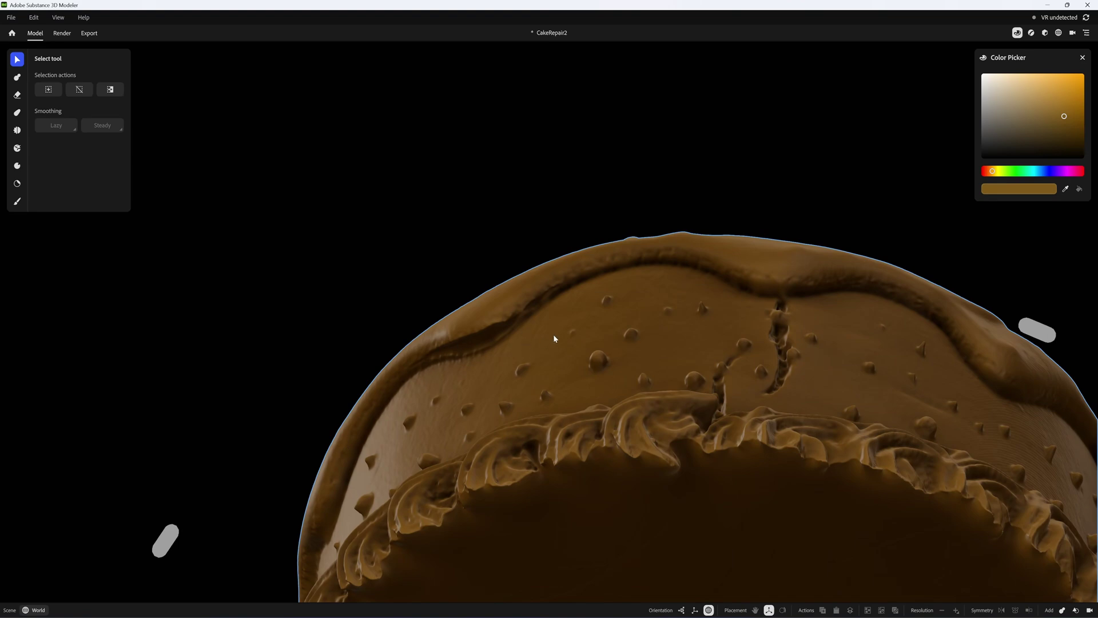
pyautogui.moveTo(566, 329); pyautogui.dragTo(372, 277, button='right')
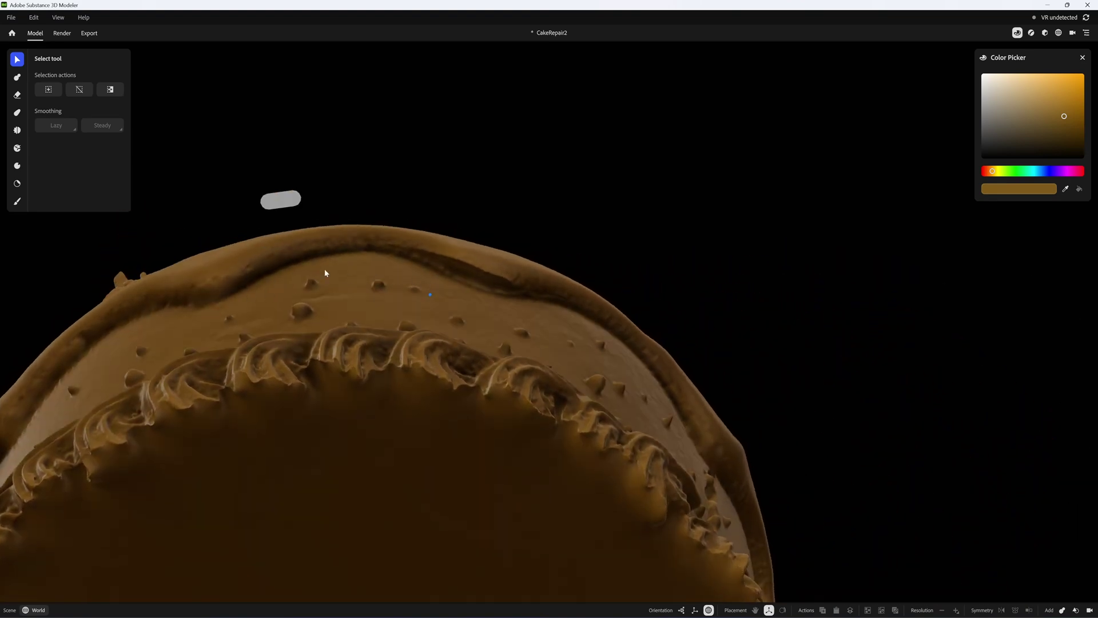
pyautogui.moveTo(537, 323); pyautogui.dragTo(559, 358, button='right')
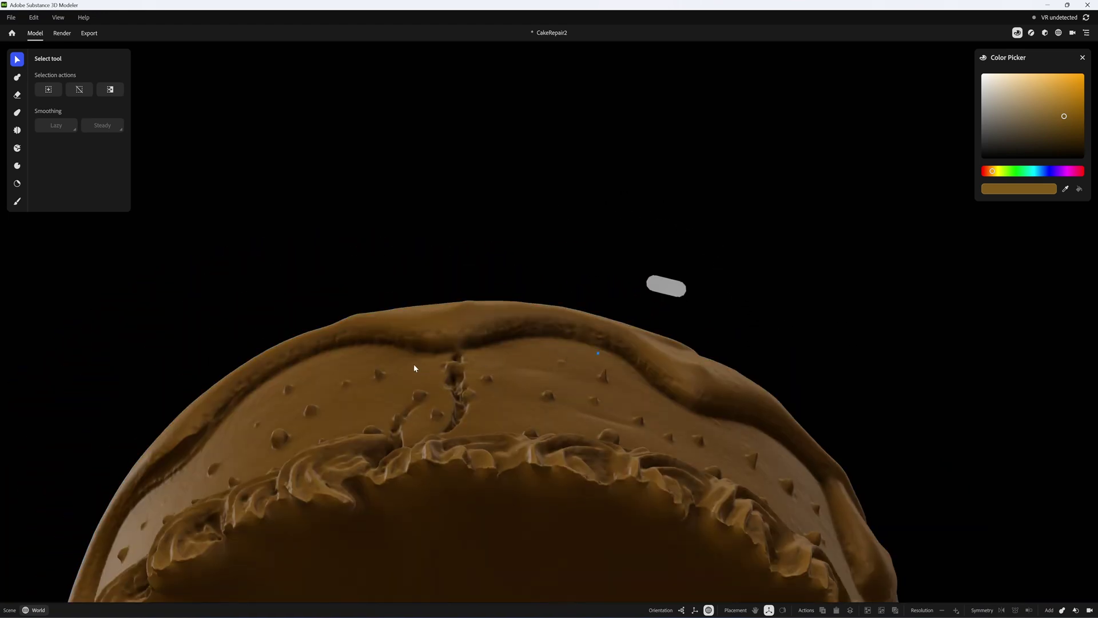
pyautogui.moveTo(417, 368); pyautogui.dragTo(550, 305, button='right')
pyautogui.moveTo(463, 349); pyautogui.dragTo(454, 357, button='right')
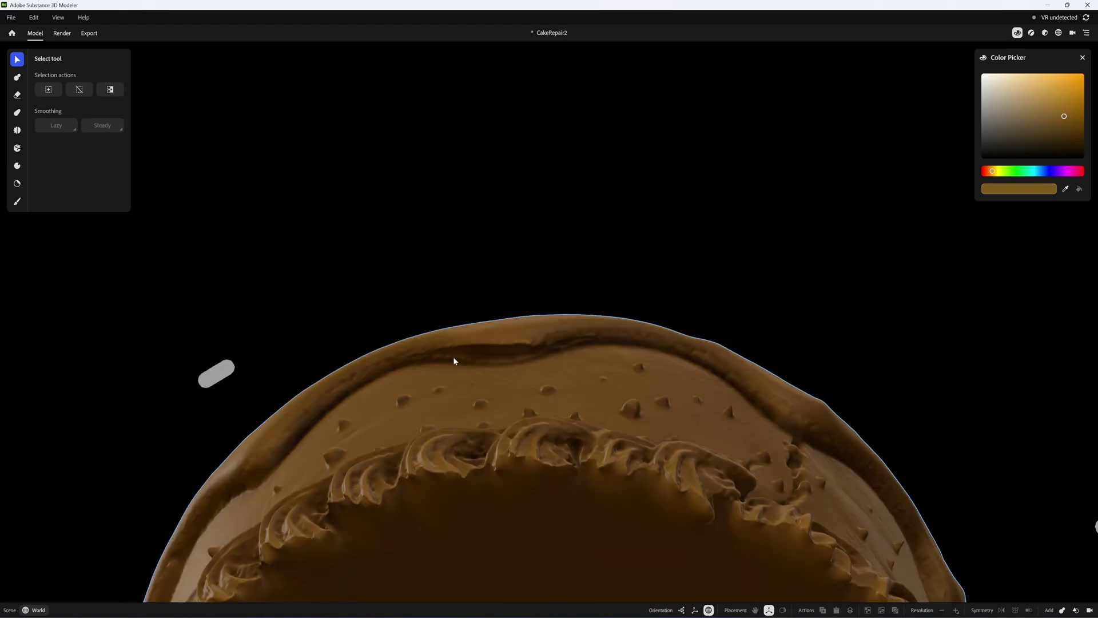
pyautogui.moveTo(550, 344); pyautogui.dragTo(478, 445, button='right')
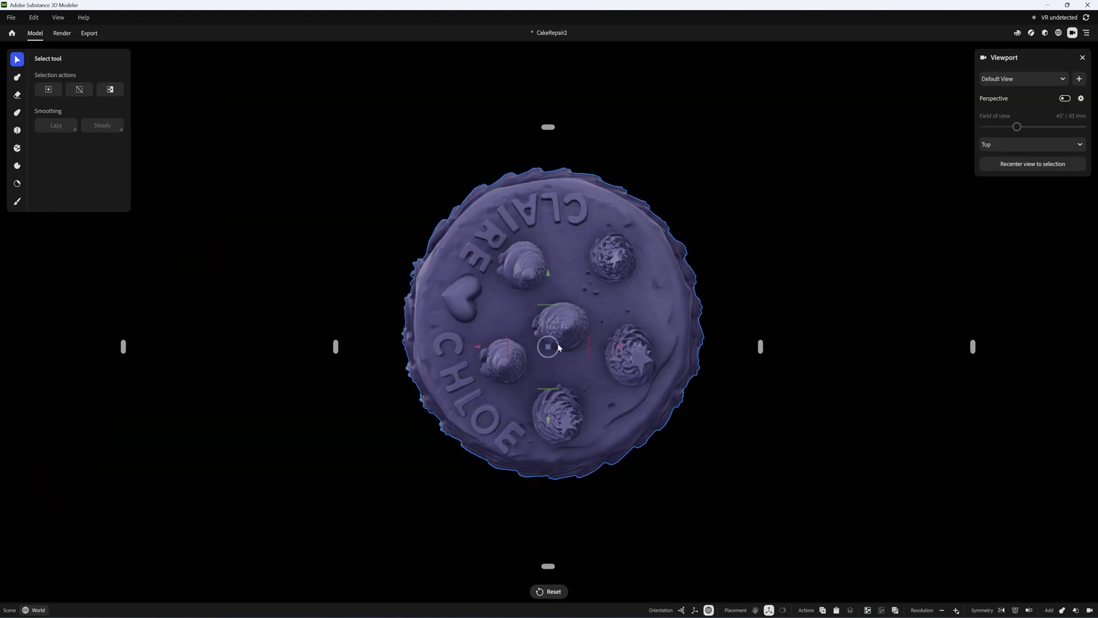
# - Try a tall clay cylinder through the cake's body to match its round outline, with the cake selected for alignment
pyautogui.moveTo(559, 348); pyautogui.dragTo(476, 236, button='right')
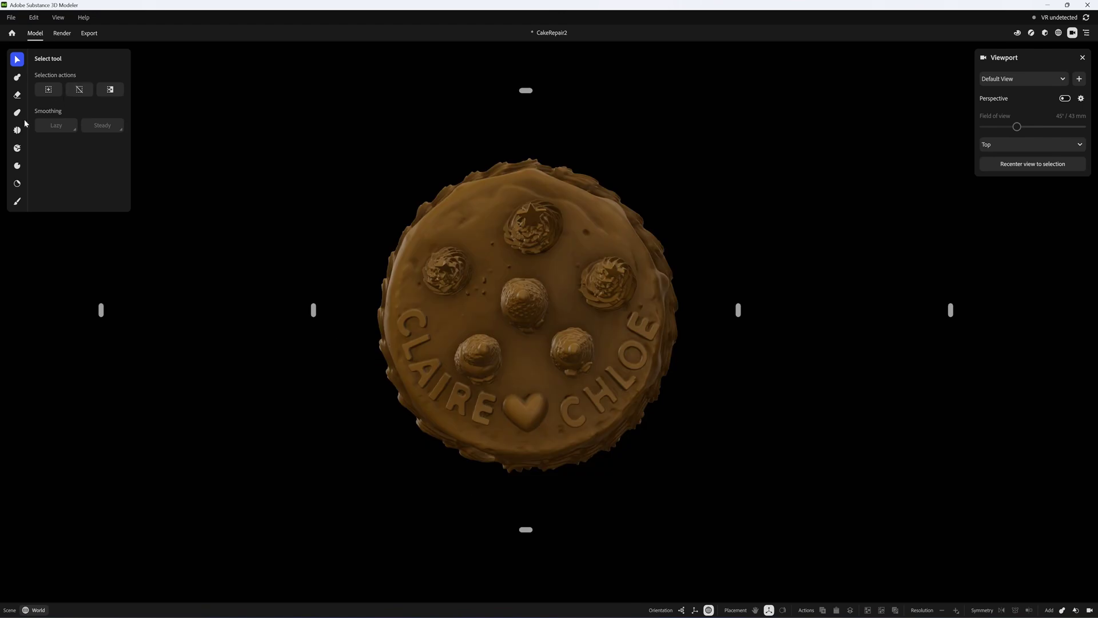
pyautogui.click(18, 78)
pyautogui.click(112, 91)
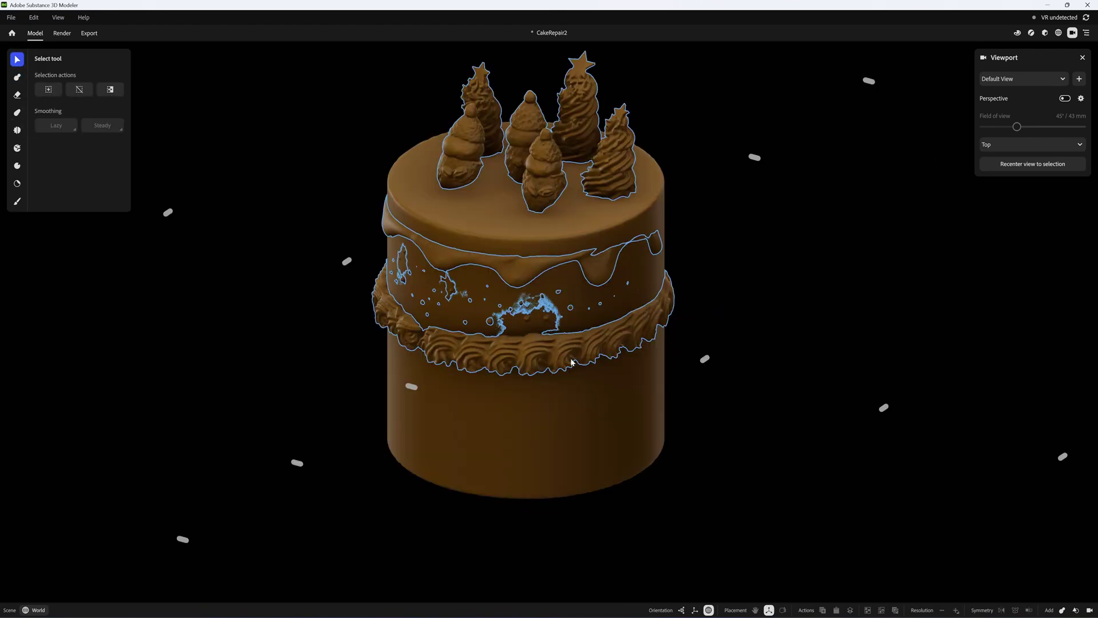
pyautogui.click(515, 289)
pyautogui.moveTo(515, 289); pyautogui.dragTo(589, 263, button='right')
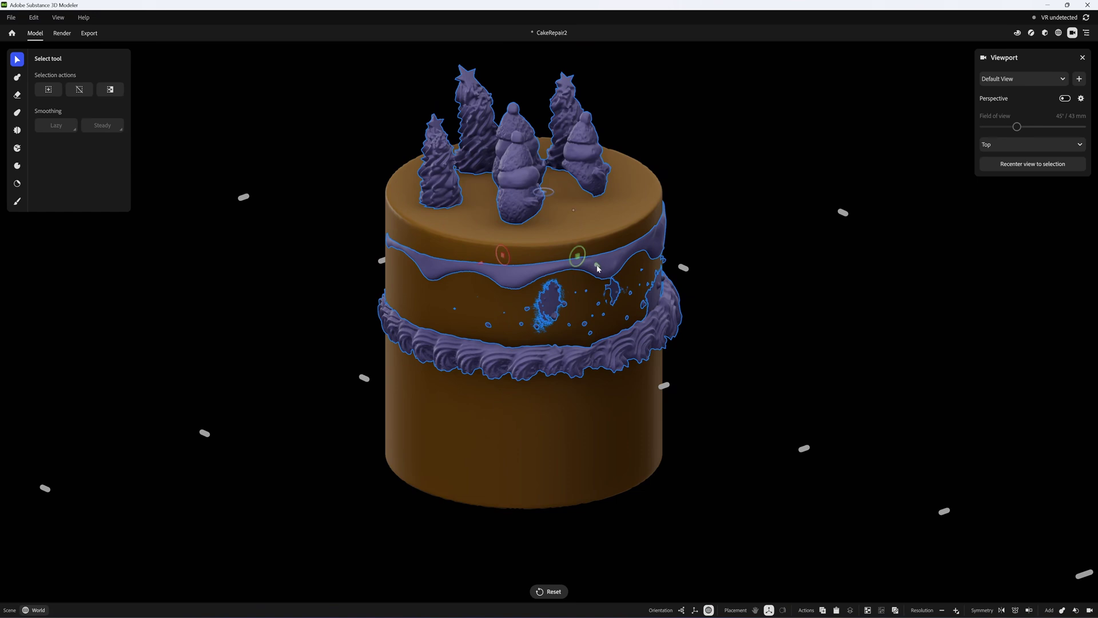
pyautogui.moveTo(596, 266); pyautogui.dragTo(595, 265)
pyautogui.moveTo(595, 268); pyautogui.dragTo(887, 464, button='right')
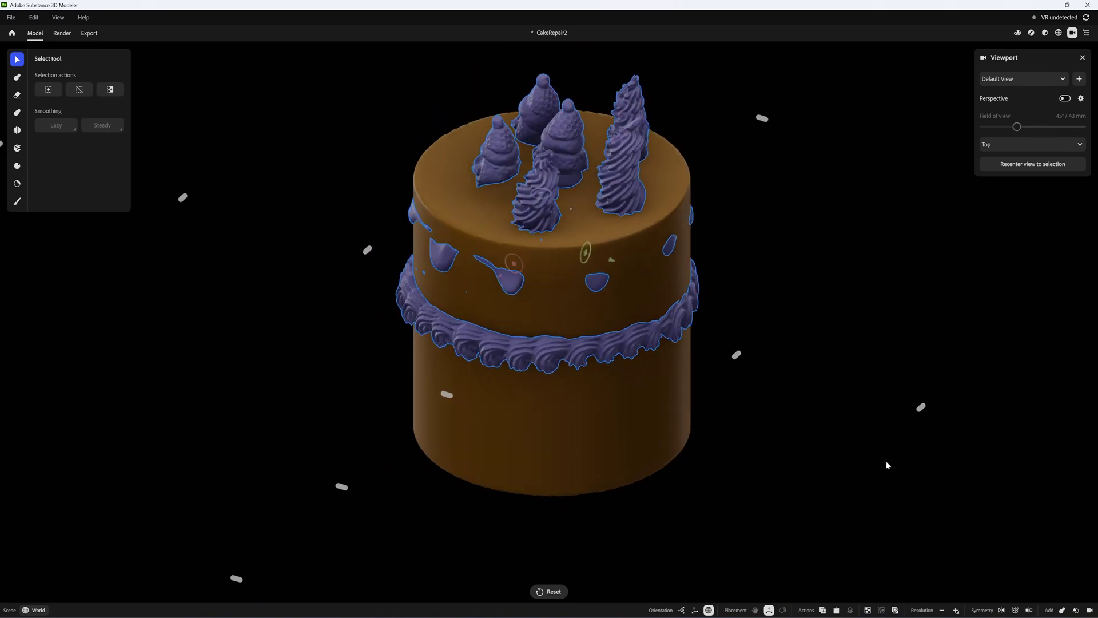
# - Delete the large cylinder from around the cake
pyautogui.click(640, 409)
pyautogui.moveTo(723, 333); pyautogui.dragTo(633, 308, button='right')
pyautogui.press('Delete')
# - Place a clay sphere of 3.02 cm at the missing lower body of the small strawberry figure beside the heart
pyautogui.click(693, 324)
pyautogui.scroll(5, 602, 352)
pyautogui.click(17, 77)
pyautogui.click(68, 91)
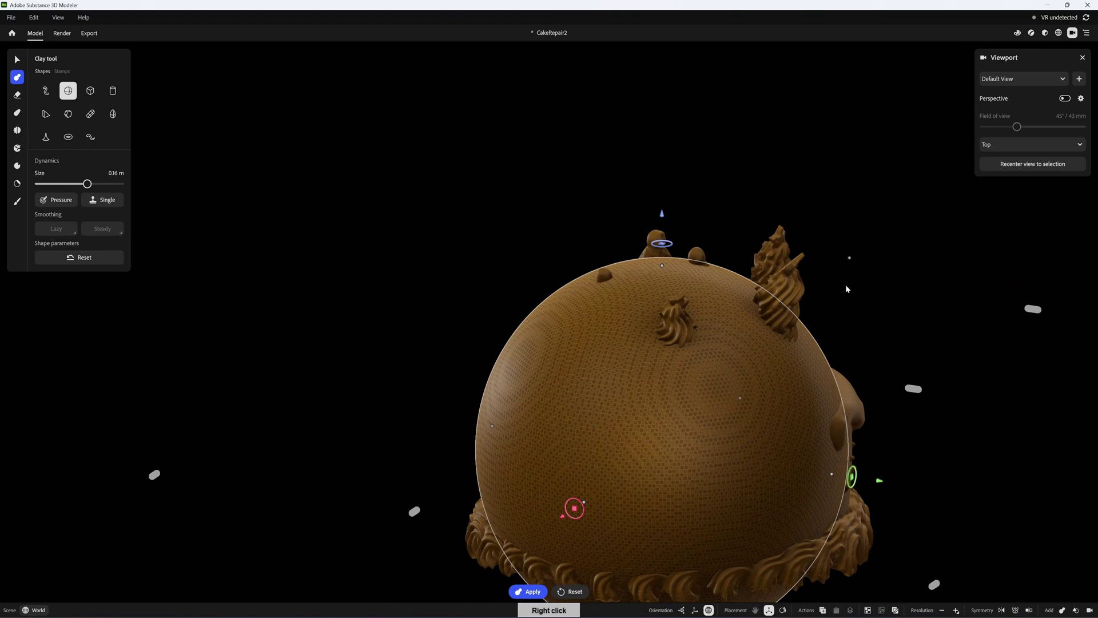
pyautogui.moveTo(847, 288); pyautogui.dragTo(727, 382)
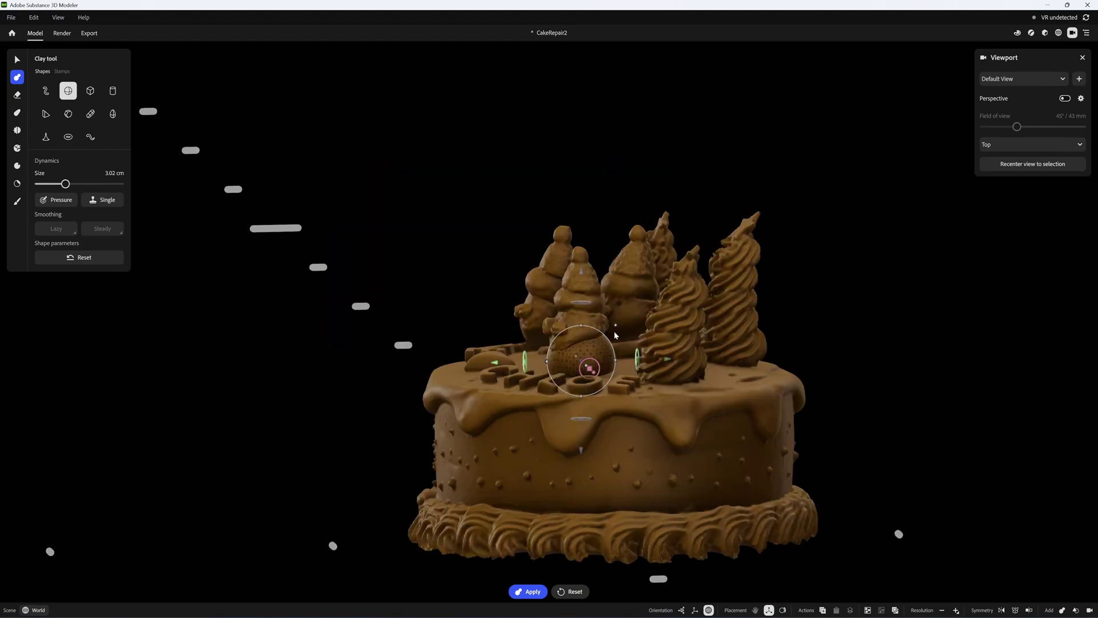
pyautogui.scroll(5, 588, 366)
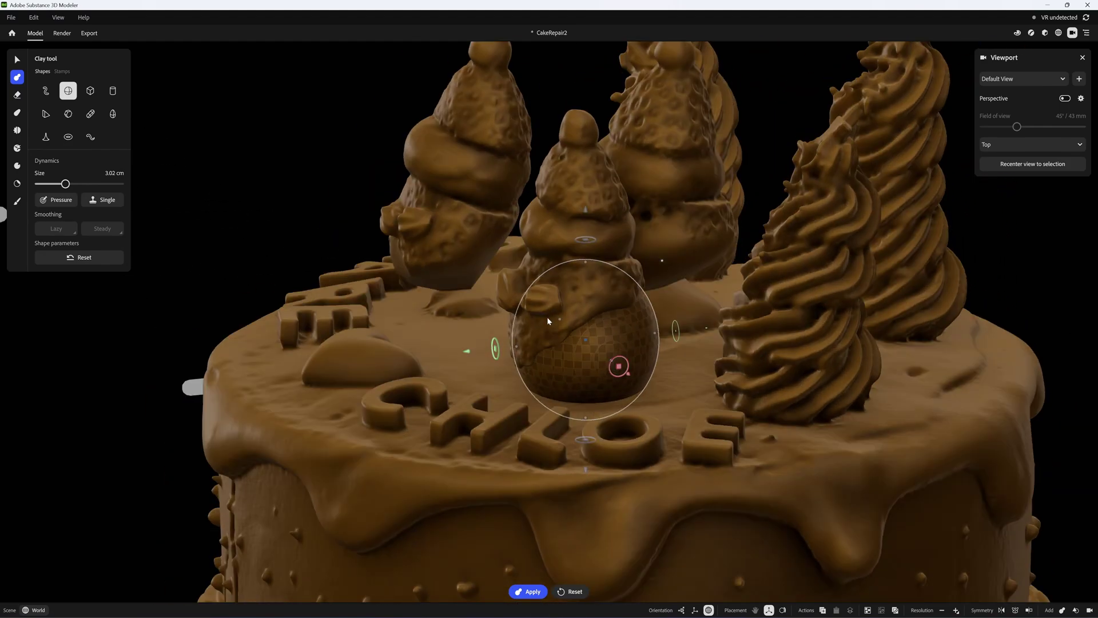
# - Stretch the sphere upward into an egg shape of 3.60 cm, apply it to the strawberry figure, and move the shape aside
pyautogui.keyDown('alt'); pyautogui.moveTo(547, 320); pyautogui.dragTo(521, 297); pyautogui.keyUp('alt')
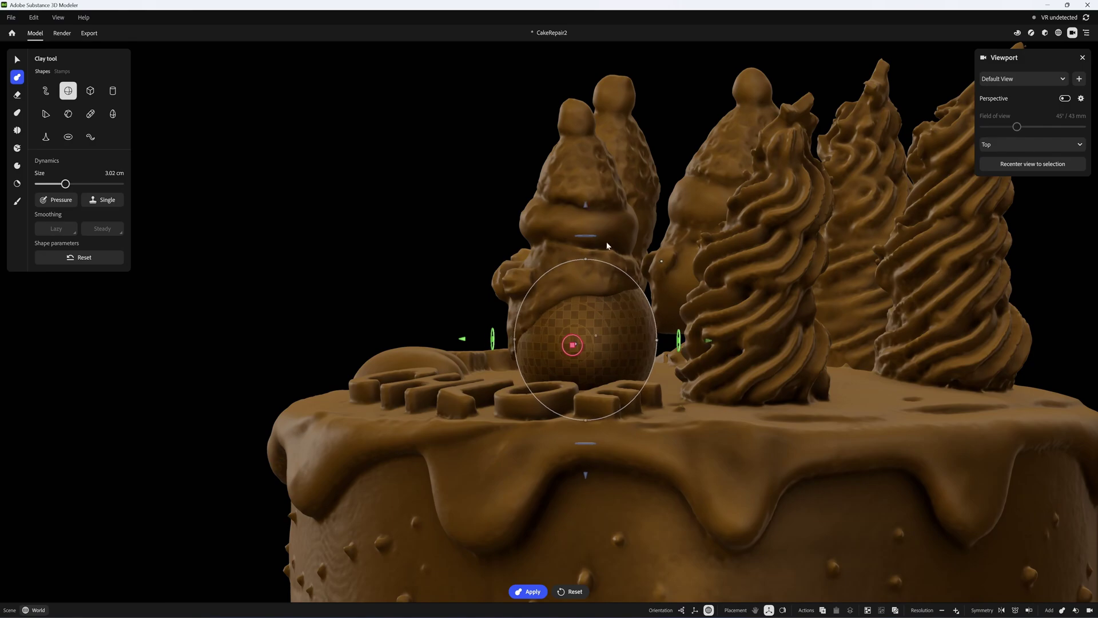
pyautogui.keyDown('alt'); pyautogui.moveTo(607, 245); pyautogui.dragTo(512, 347); pyautogui.keyUp('alt')
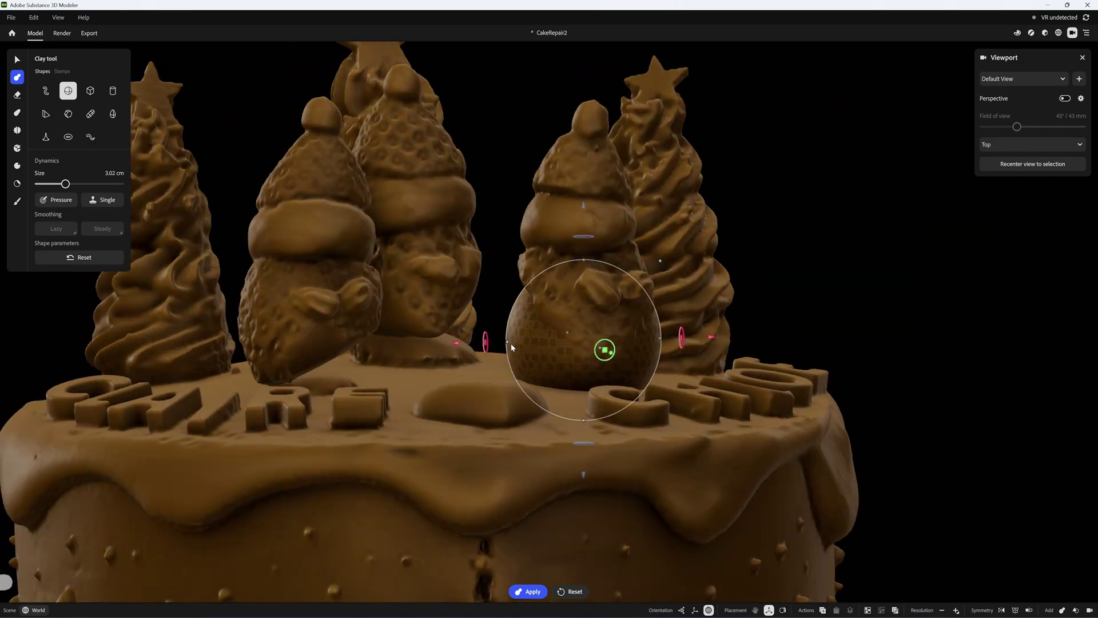
pyautogui.moveTo(584, 260); pyautogui.dragTo(582, 229)
pyautogui.keyDown('alt'); pyautogui.moveTo(544, 244); pyautogui.dragTo(515, 274); pyautogui.keyUp('alt')
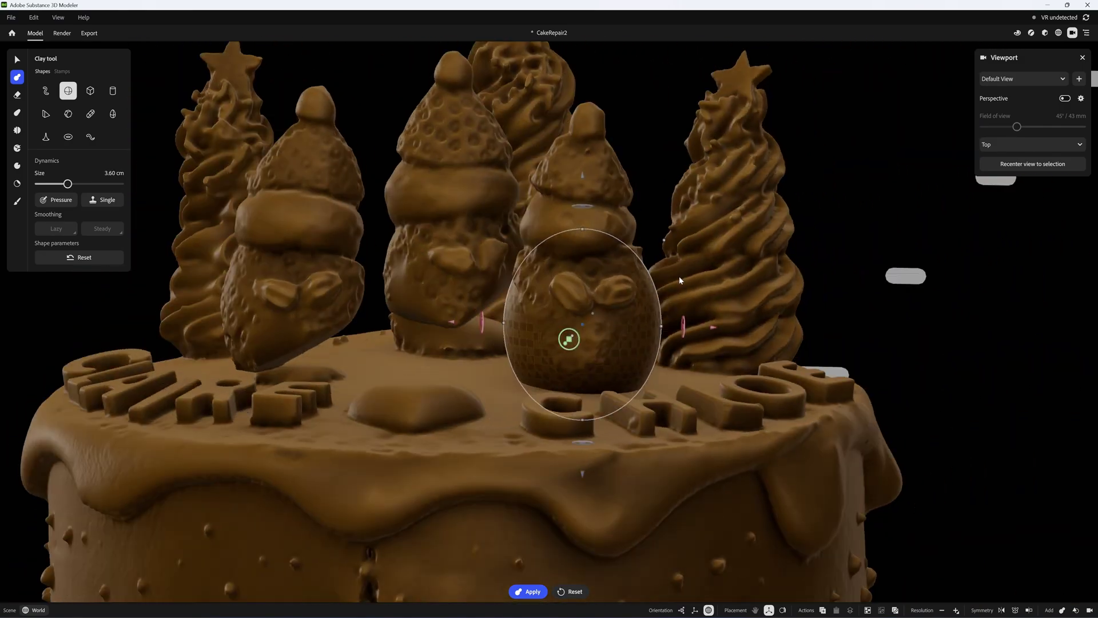
pyautogui.keyDown('alt'); pyautogui.moveTo(680, 279); pyautogui.dragTo(611, 355); pyautogui.keyUp('alt')
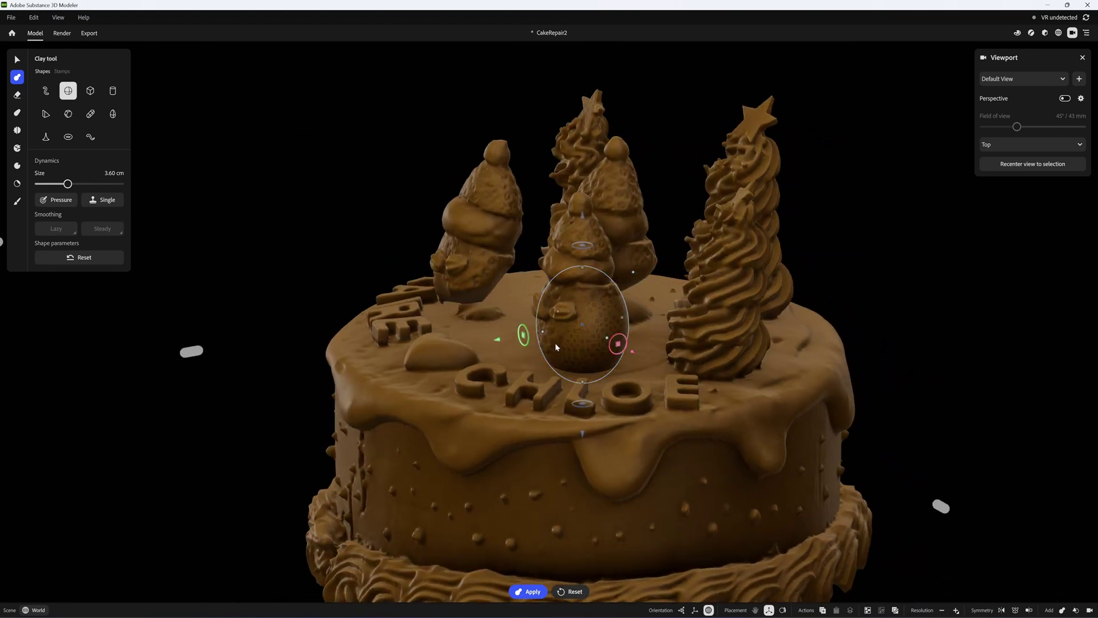
pyautogui.keyDown('alt'); pyautogui.moveTo(556, 347); pyautogui.dragTo(625, 357); pyautogui.keyUp('alt')
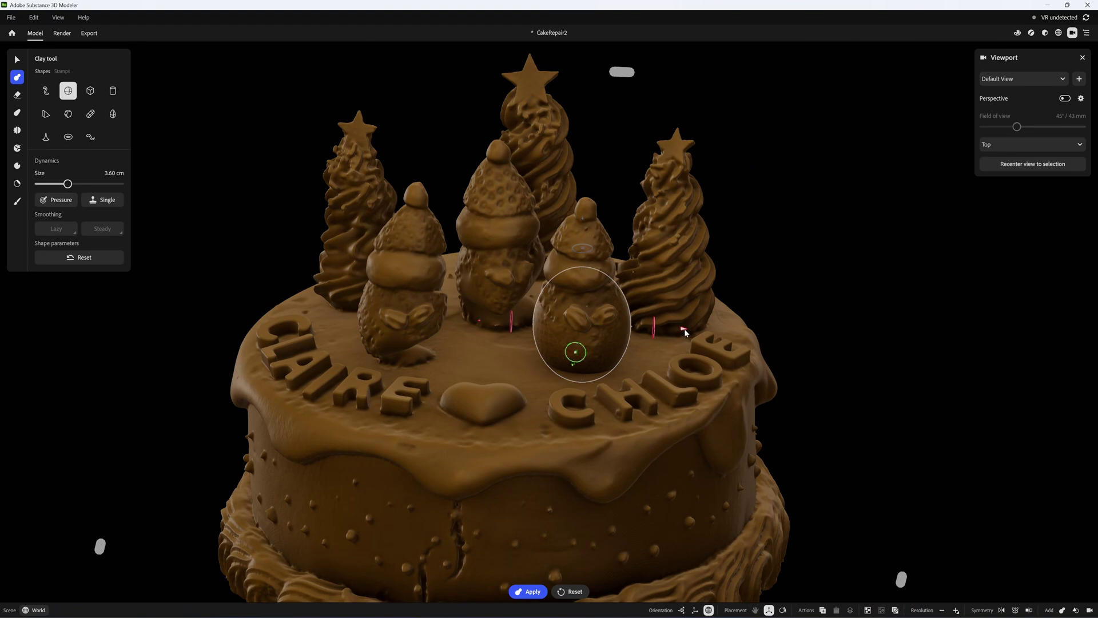
pyautogui.moveTo(684, 332); pyautogui.dragTo(324, 376)
# - Examine from the side and above how the new egg-shaped base fits the repaired strawberry figure
pyautogui.keyDown('alt'); pyautogui.moveTo(553, 356); pyautogui.dragTo(506, 408); pyautogui.keyUp('alt')
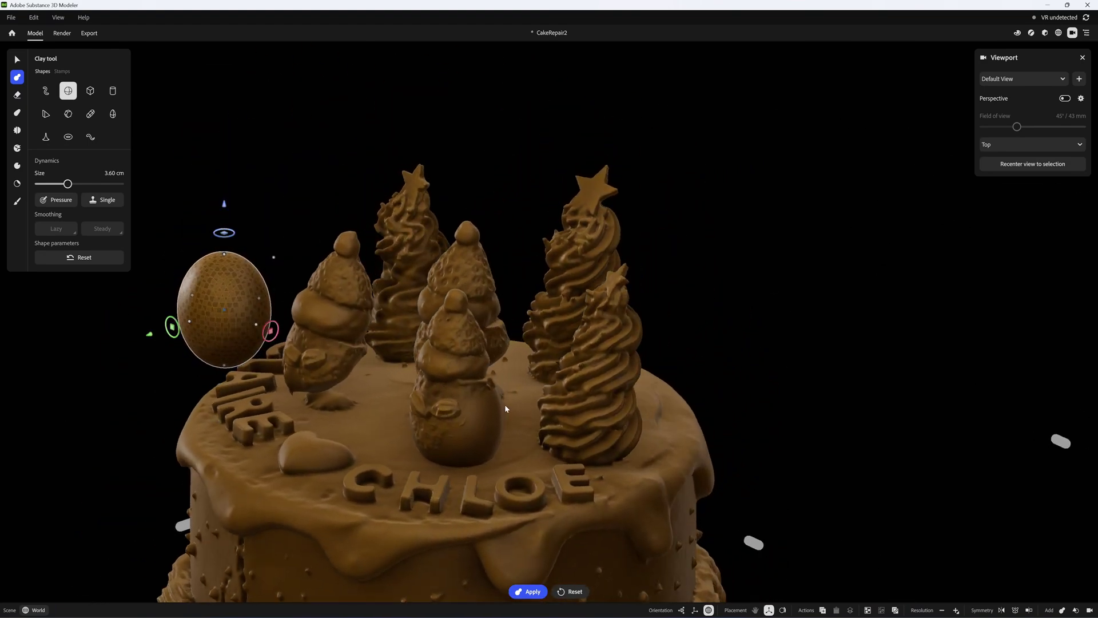
pyautogui.keyDown('alt'); pyautogui.moveTo(506, 409); pyautogui.dragTo(581, 360, button='middle'); pyautogui.keyUp('alt')
pyautogui.keyDown('alt'); pyautogui.moveTo(581, 360); pyautogui.dragTo(595, 351); pyautogui.keyUp('alt')
pyautogui.keyDown('alt'); pyautogui.moveTo(589, 374); pyautogui.dragTo(564, 457, button='right'); pyautogui.keyUp('alt')
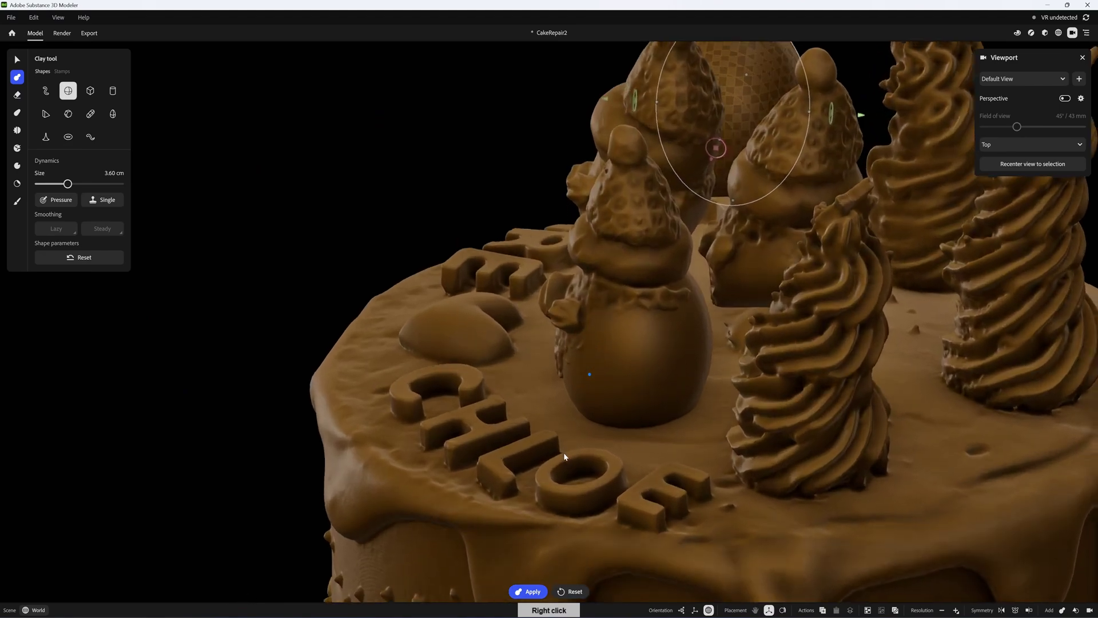
pyautogui.keyDown('alt'); pyautogui.moveTo(603, 379); pyautogui.dragTo(634, 385); pyautogui.keyUp('alt')
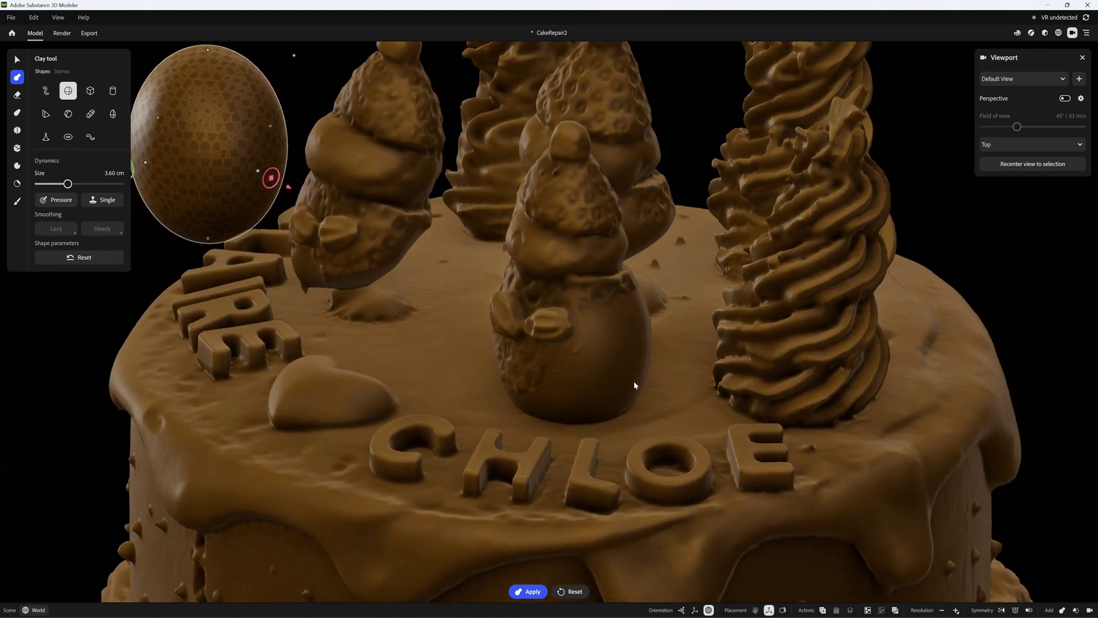
pyautogui.keyDown('alt'); pyautogui.moveTo(605, 385); pyautogui.dragTo(605, 355, button='right'); pyautogui.keyUp('alt')
pyautogui.keyDown('alt'); pyautogui.moveTo(592, 367); pyautogui.dragTo(614, 416); pyautogui.keyUp('alt')
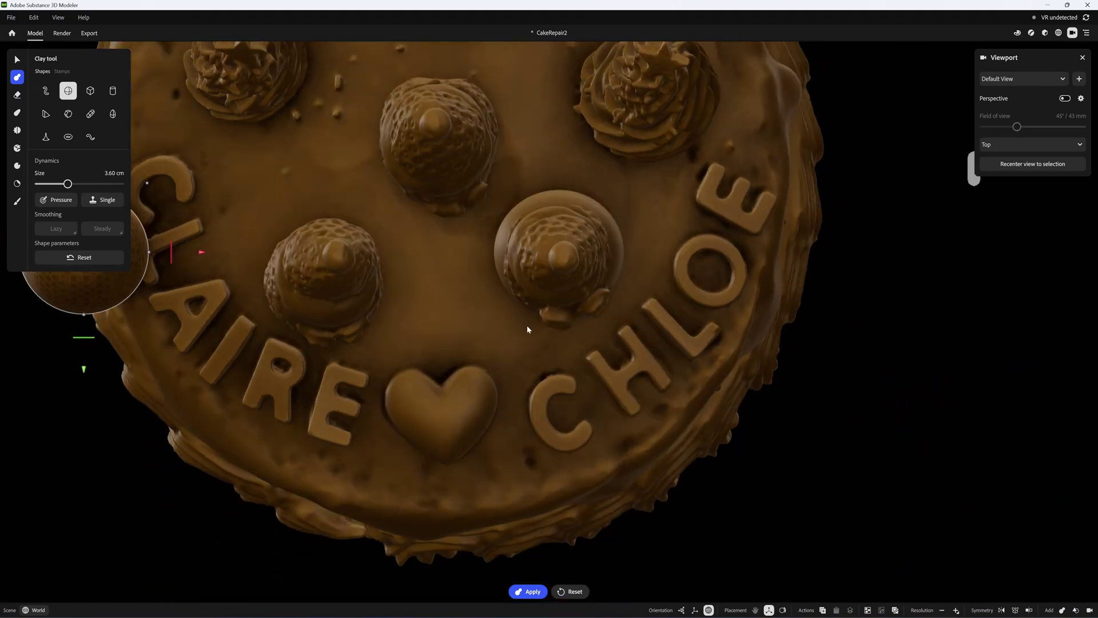
pyautogui.keyDown('alt'); pyautogui.moveTo(500, 320); pyautogui.dragTo(651, 355, button='middle'); pyautogui.keyUp('alt')
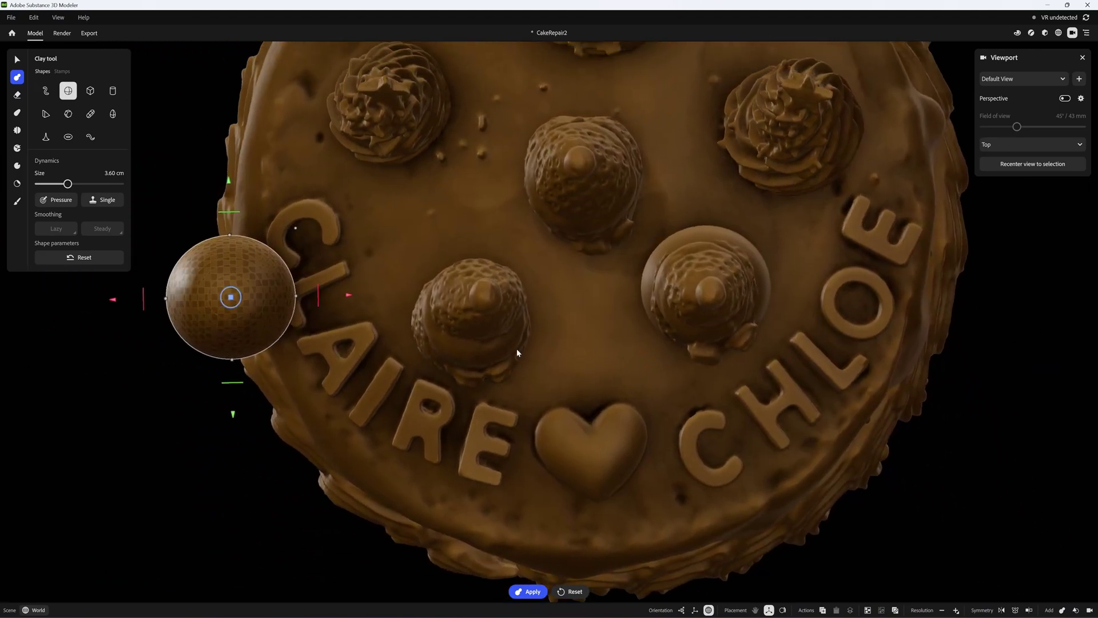
# - Add matching egg-shaped clay bases beneath the other two strawberry figures using the Top view, and finish the shape placement
pyautogui.click(998, 144)
pyautogui.click(998, 180)
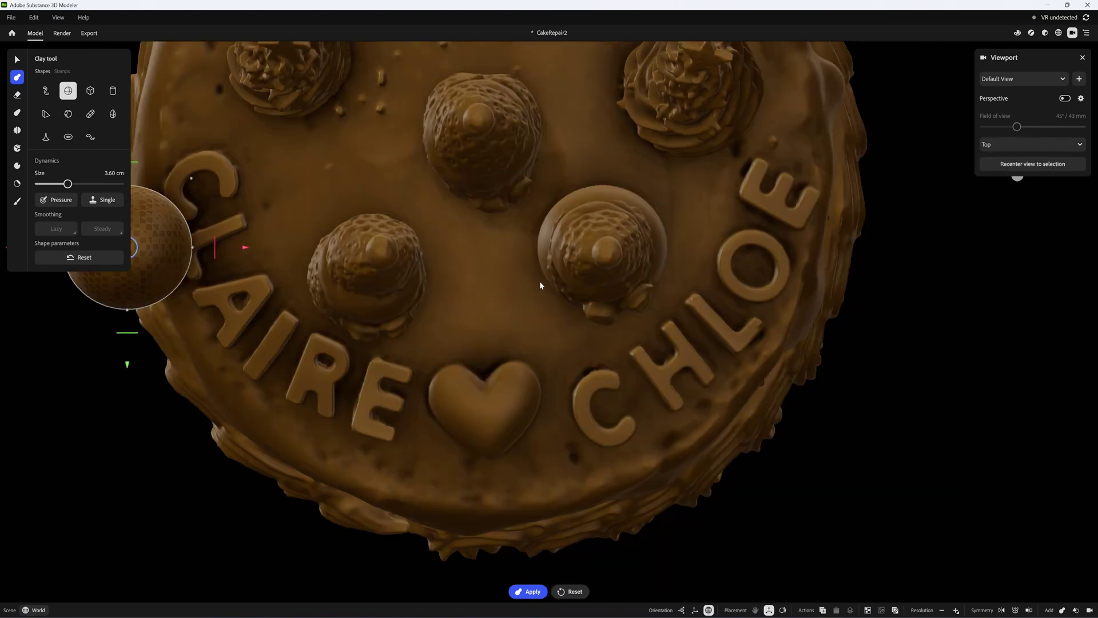
pyautogui.rightClick(612, 287)
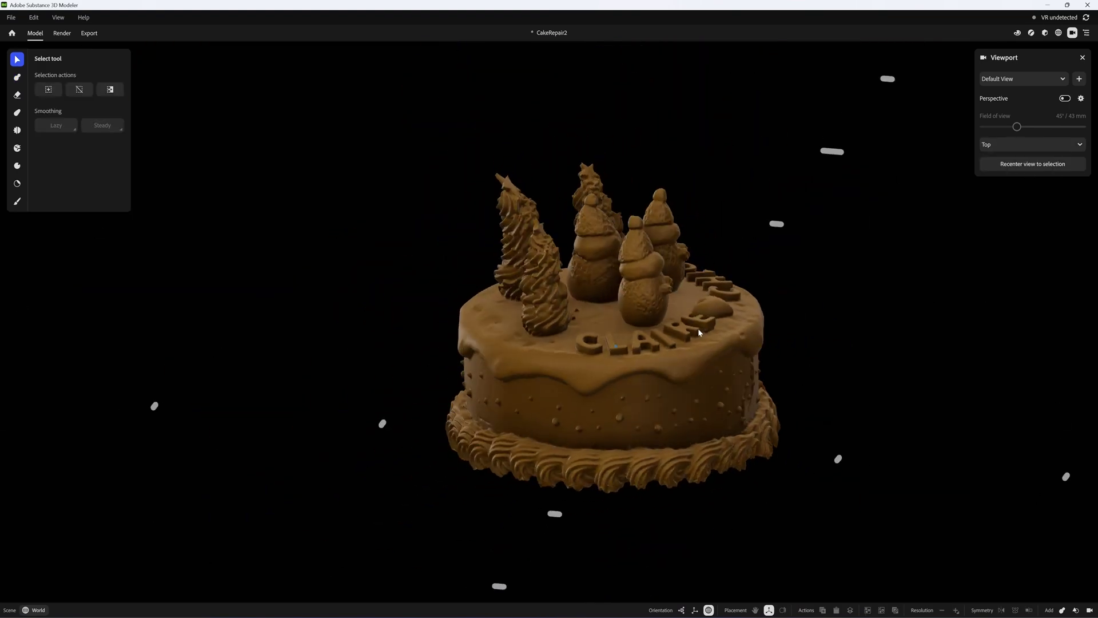
# - Smooth the seams between the new clay and the textured body of the outer strawberry figure with 9.25 mm and 4.81 mm brushes
pyautogui.keyDown('alt'); pyautogui.moveTo(699, 330); pyautogui.dragTo(611, 324); pyautogui.keyUp('alt')
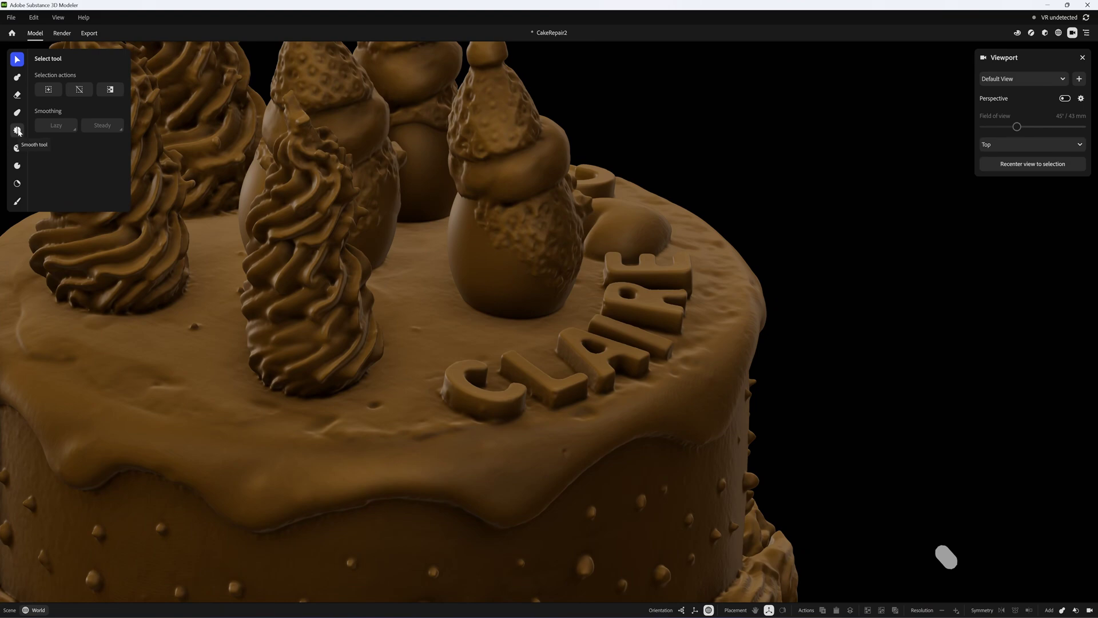
pyautogui.click(17, 131)
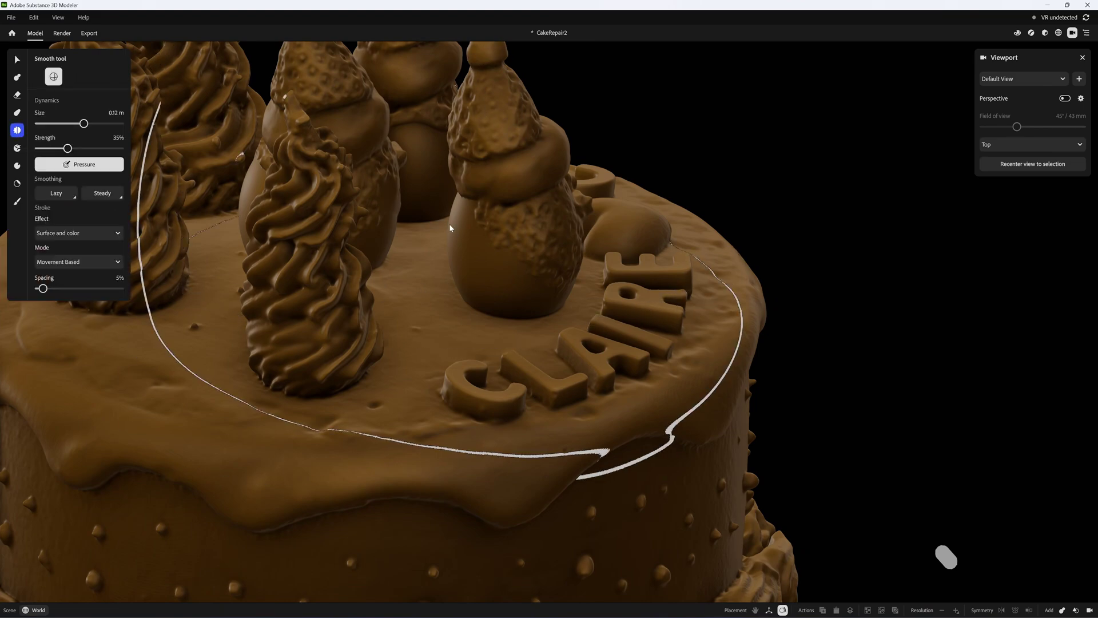
pyautogui.moveTo(450, 223)
pyautogui.keyDown('alt'); pyautogui.mouseDown()
pyautogui.moveTo(499, 222)
pyautogui.moveTo(522, 207)
pyautogui.moveTo(474, 224)
pyautogui.mouseUp(); pyautogui.keyUp('alt')
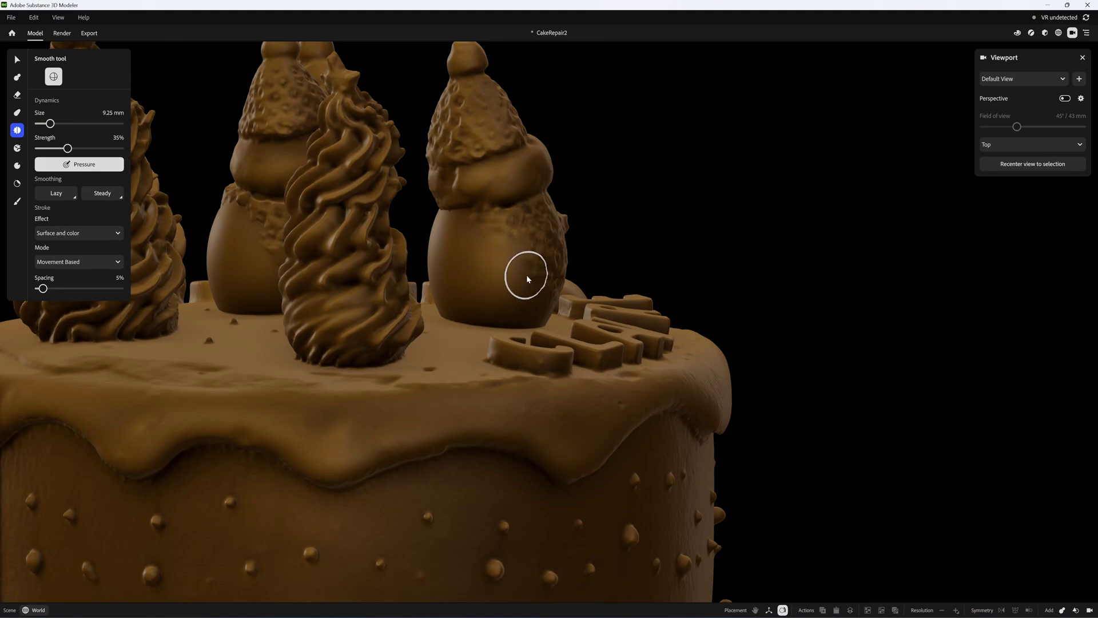
pyautogui.keyDown('alt'); pyautogui.moveTo(477, 225); pyautogui.dragTo(829, 317); pyautogui.keyUp('alt')
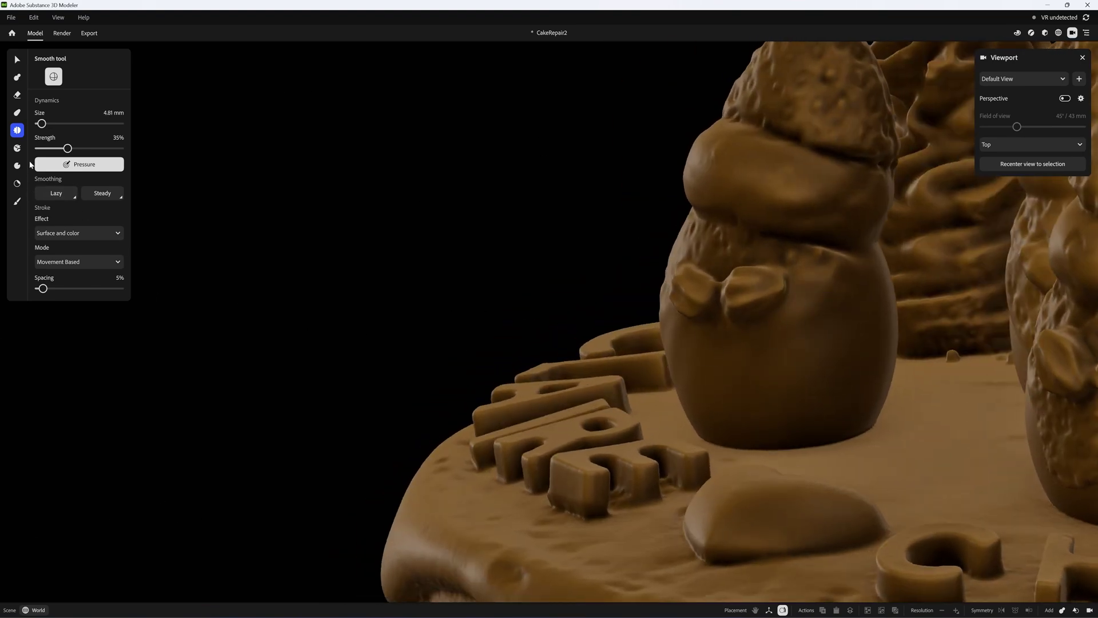
# - Build up clay along the uneven seam on the outer strawberry figure's body with a 6.21 mm Buildup brush
pyautogui.click(17, 149)
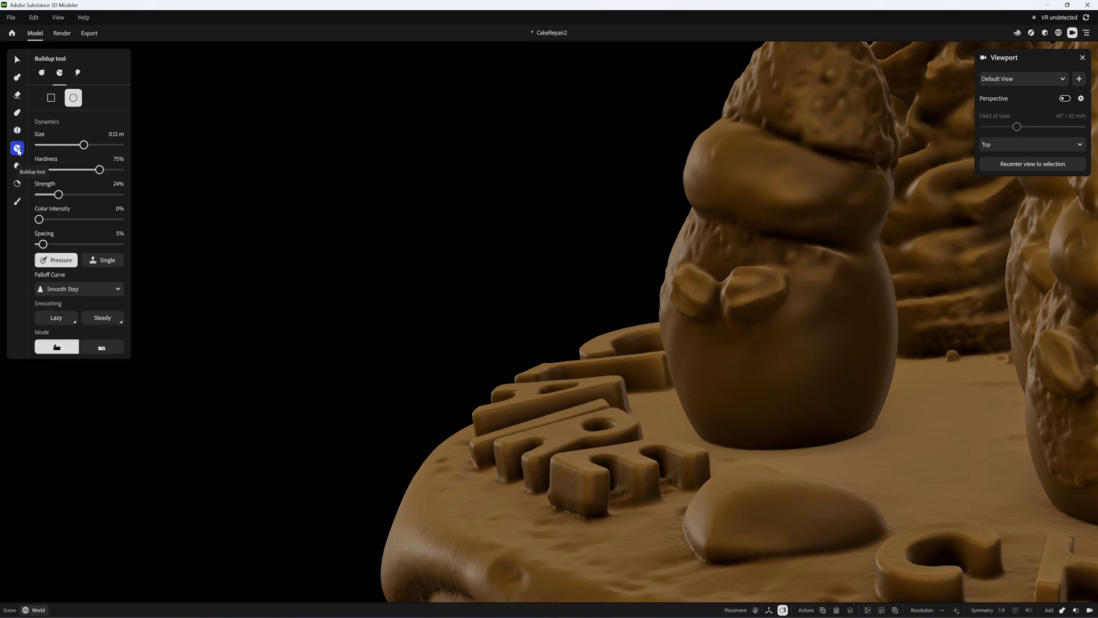
pyautogui.scroll(-10, 819, 338)
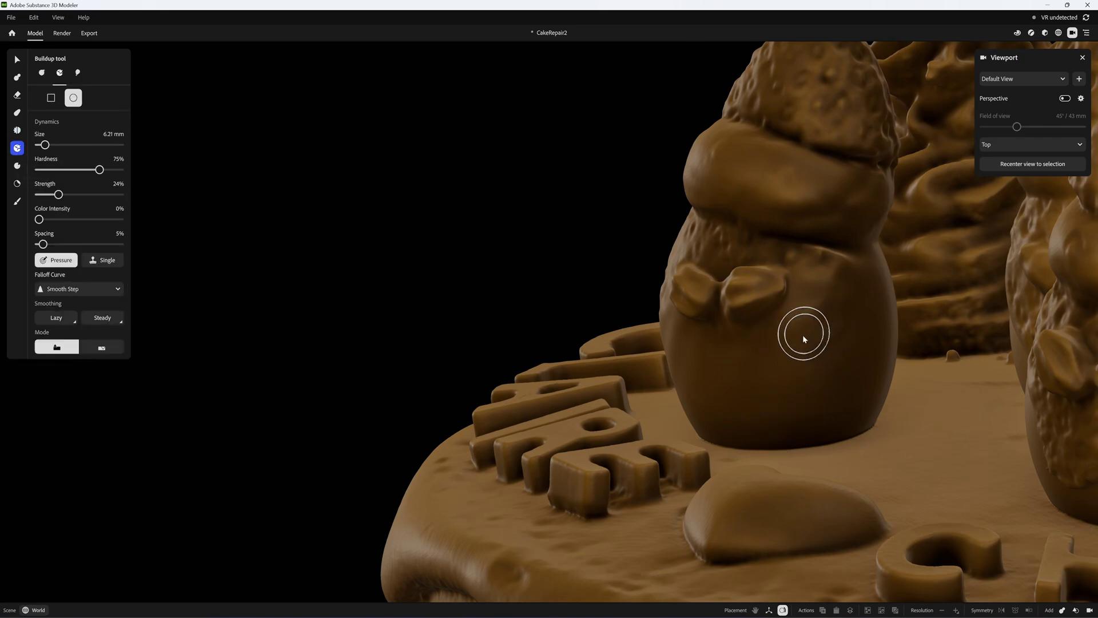
pyautogui.moveTo(831, 355)
pyautogui.mouseDown(button='right')
pyautogui.moveTo(863, 326)
pyautogui.moveTo(892, 341)
pyautogui.moveTo(796, 344)
pyautogui.moveTo(791, 372)
pyautogui.moveTo(780, 363)
pyautogui.moveTo(807, 355)
pyautogui.mouseUp(button='right')
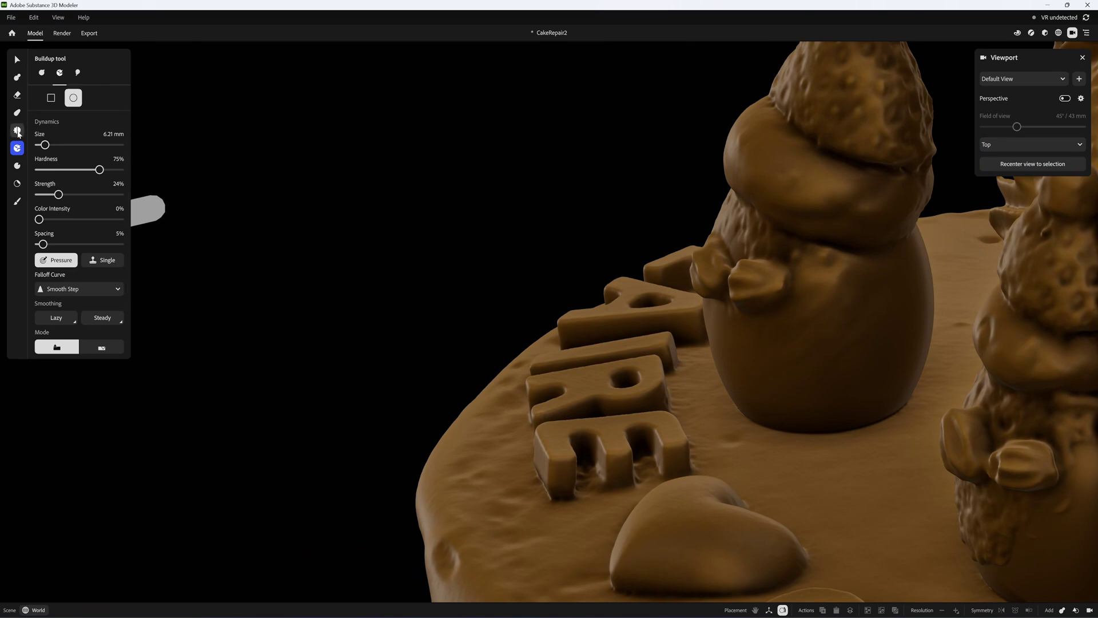
# - Smooth the built-up transition around the outer strawberry figure's body with 4.81 mm and 4.36 mm brushes
pyautogui.click(17, 131)
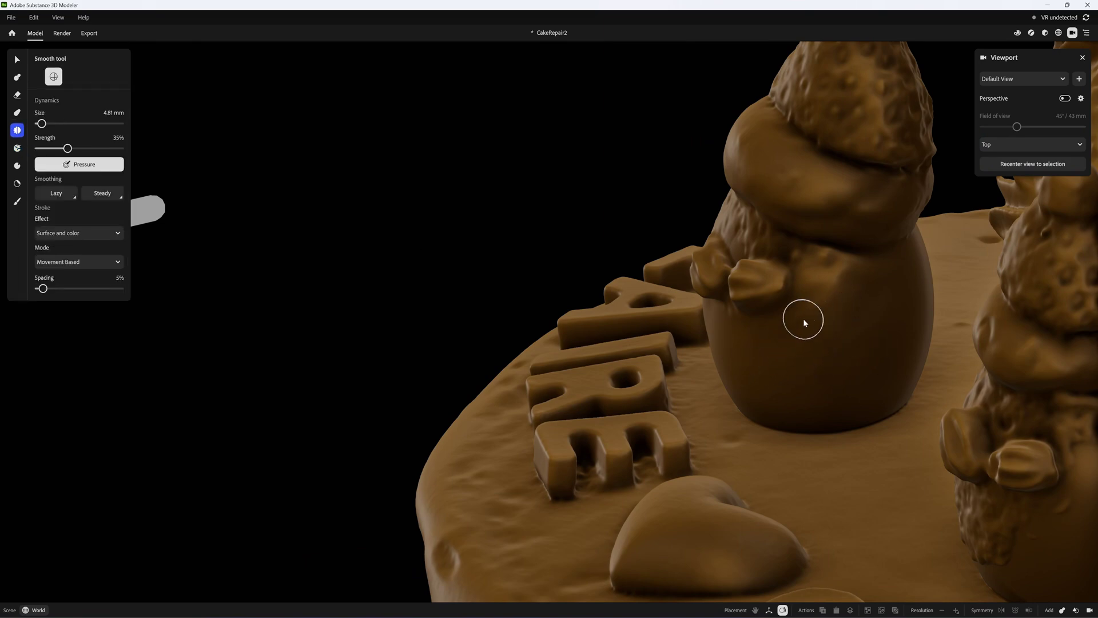
pyautogui.moveTo(804, 321)
pyautogui.mouseDown(button='right')
pyautogui.moveTo(872, 321)
pyautogui.moveTo(828, 343)
pyautogui.moveTo(826, 363)
pyautogui.moveTo(625, 410)
pyautogui.moveTo(650, 412)
pyautogui.moveTo(616, 445)
pyautogui.moveTo(625, 450)
pyautogui.mouseUp(button='right')
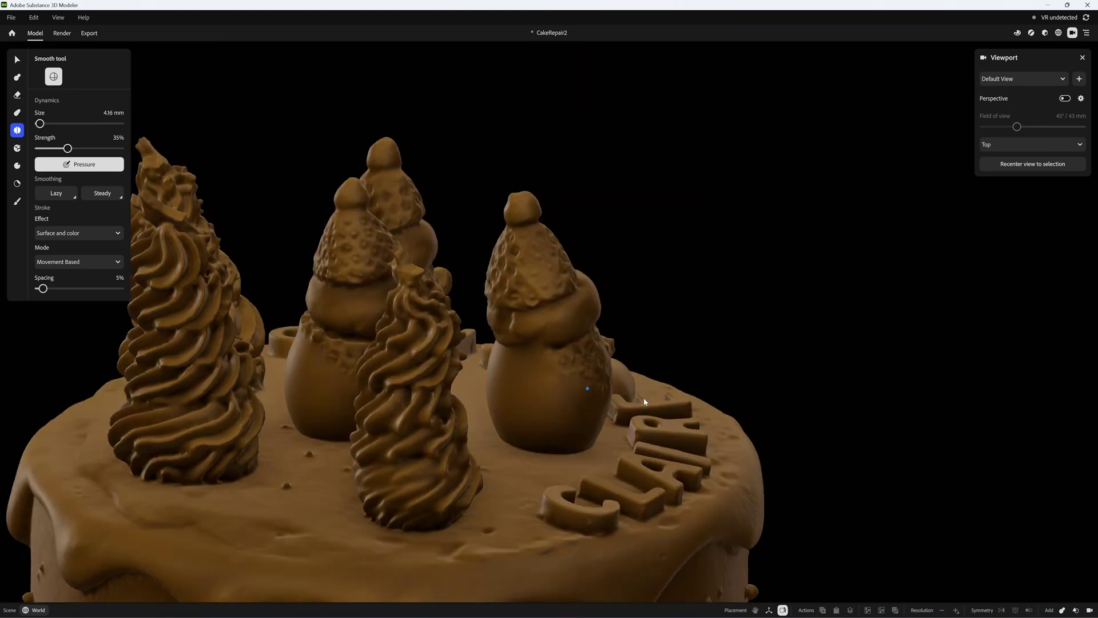
pyautogui.moveTo(643, 398)
pyautogui.mouseDown(button='right')
pyautogui.moveTo(579, 400)
pyautogui.moveTo(561, 421)
pyautogui.moveTo(517, 431)
pyautogui.moveTo(532, 347)
pyautogui.mouseUp(button='right')
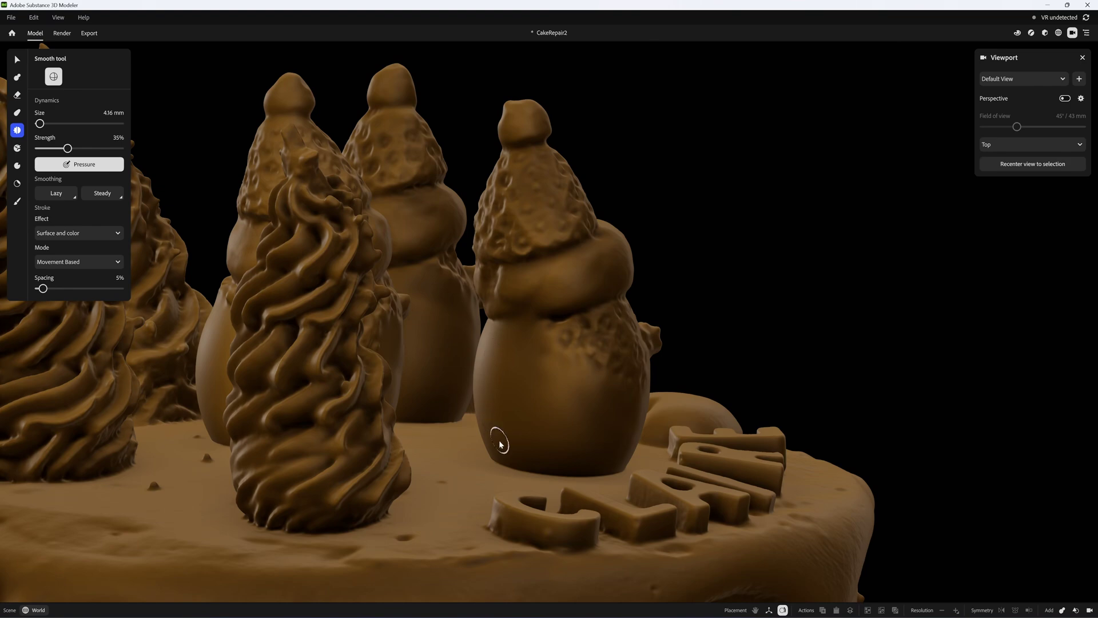
pyautogui.moveTo(523, 383)
pyautogui.mouseDown(button='right')
pyautogui.moveTo(533, 382)
pyautogui.moveTo(521, 410)
pyautogui.moveTo(529, 385)
pyautogui.mouseUp(button='right')
pyautogui.scroll(3, 533, 382)
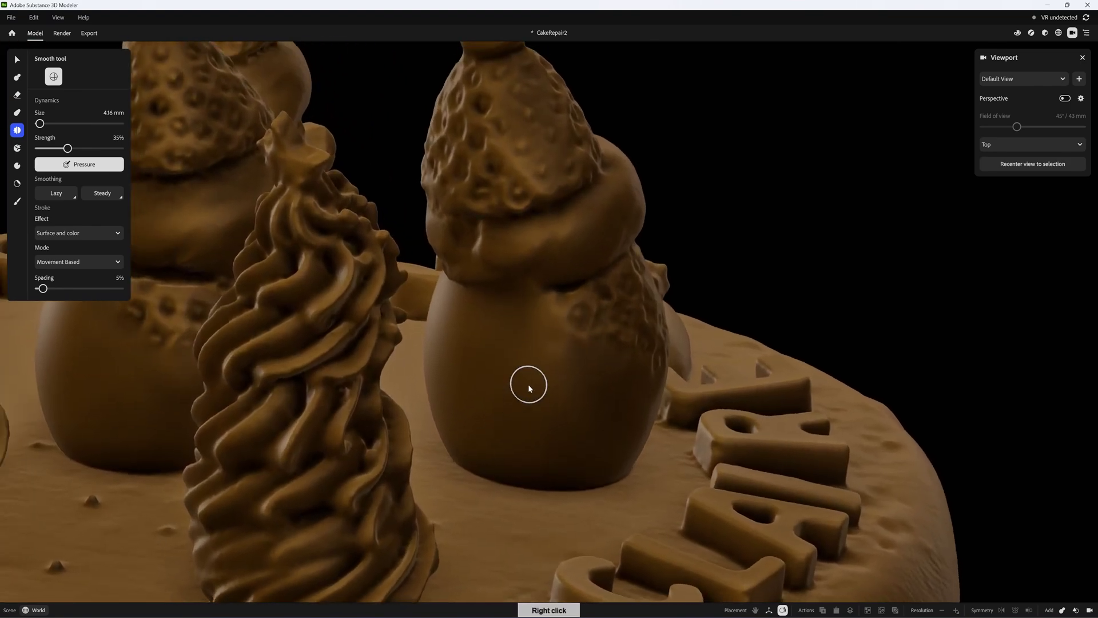
# - Refine the rounded body shapes of the strawberry figures using the Warp tool at 1.32 cm and 1.03 cm
pyautogui.click(17, 112)
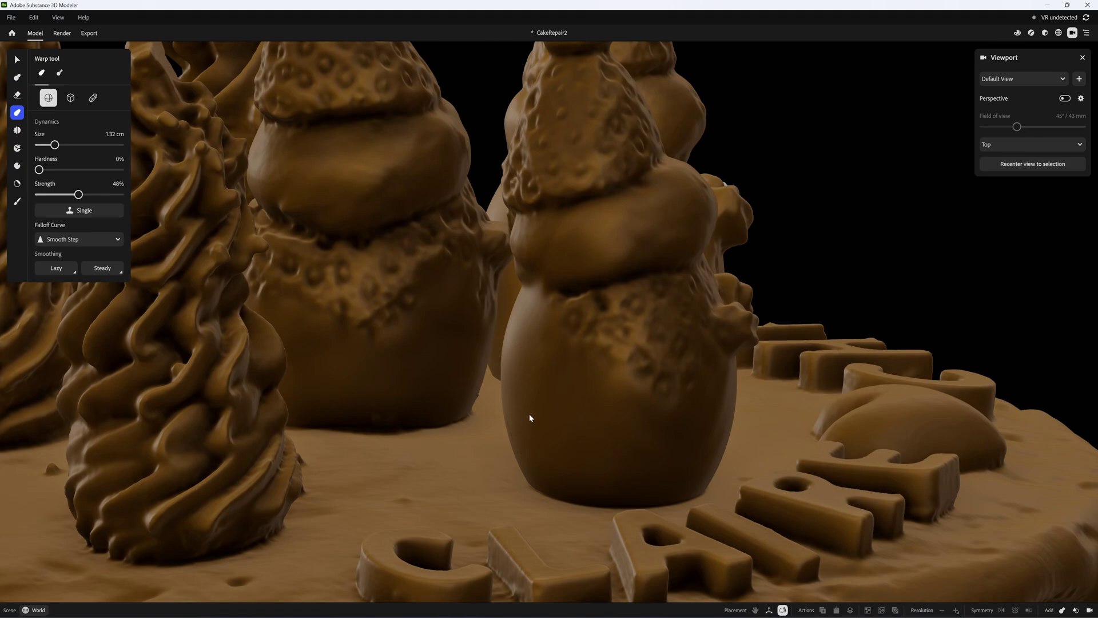
pyautogui.moveTo(536, 412)
pyautogui.mouseDown(button='right')
pyautogui.moveTo(569, 372)
pyautogui.moveTo(405, 365)
pyautogui.moveTo(426, 367)
pyautogui.moveTo(423, 385)
pyautogui.moveTo(326, 392)
pyautogui.moveTo(410, 390)
pyautogui.moveTo(390, 389)
pyautogui.moveTo(534, 357)
pyautogui.moveTo(461, 378)
pyautogui.moveTo(386, 359)
pyautogui.moveTo(429, 348)
pyautogui.moveTo(265, 364)
pyautogui.mouseUp(button='right')
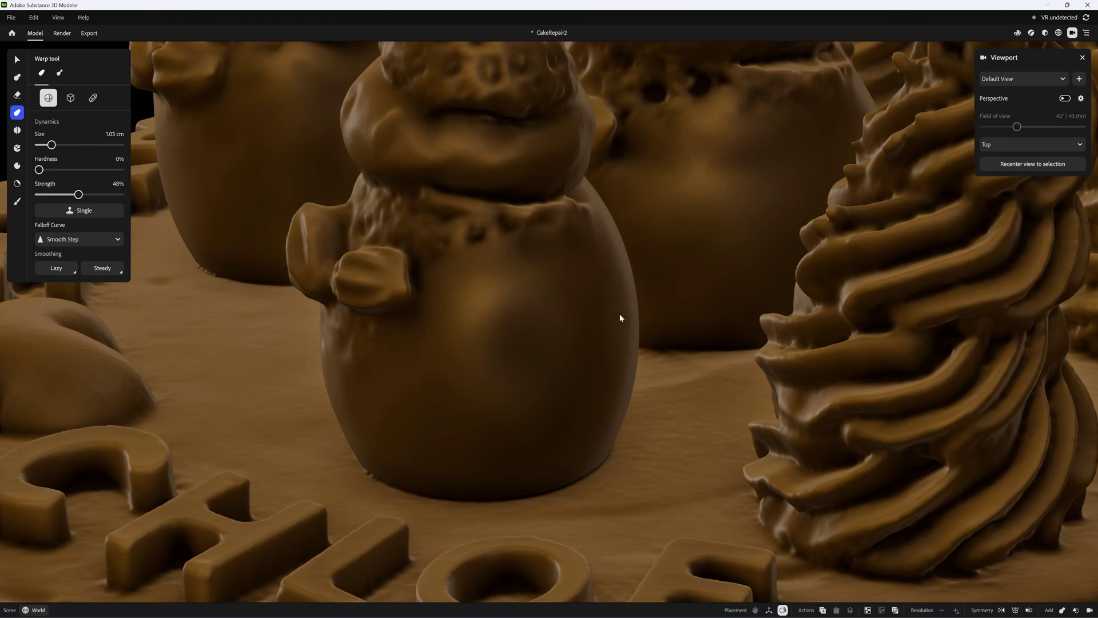
pyautogui.moveTo(613, 315); pyautogui.dragTo(716, 380, button='right')
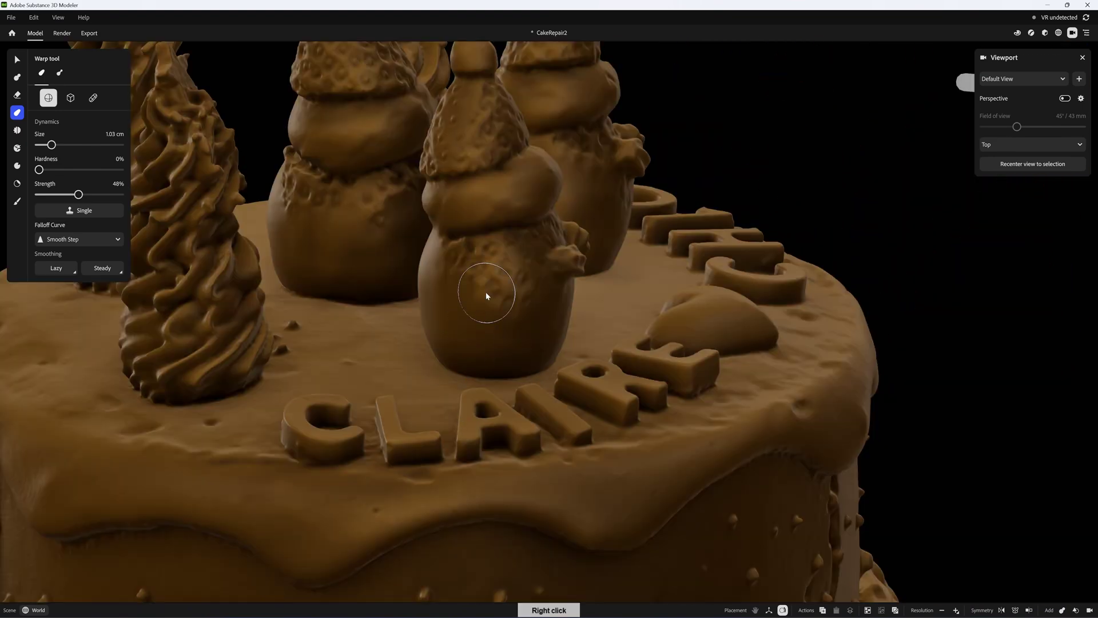
pyautogui.moveTo(486, 292); pyautogui.dragTo(510, 297, button='right')
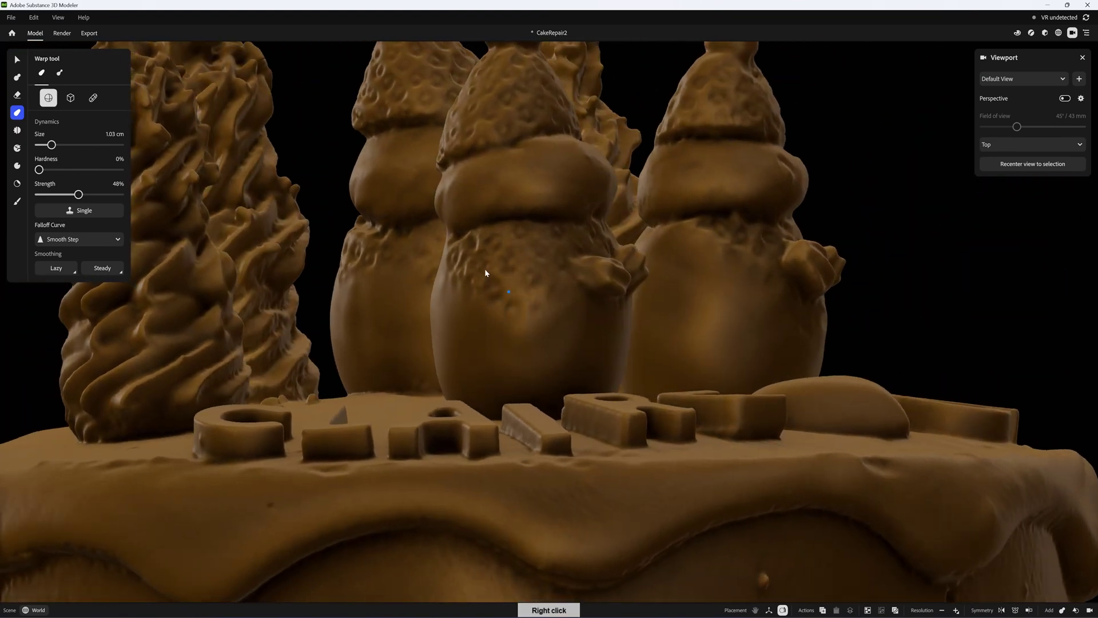
pyautogui.moveTo(482, 270)
pyautogui.mouseDown(button='right')
pyautogui.moveTo(502, 315)
pyautogui.moveTo(532, 274)
pyautogui.moveTo(496, 314)
pyautogui.mouseUp(button='right')
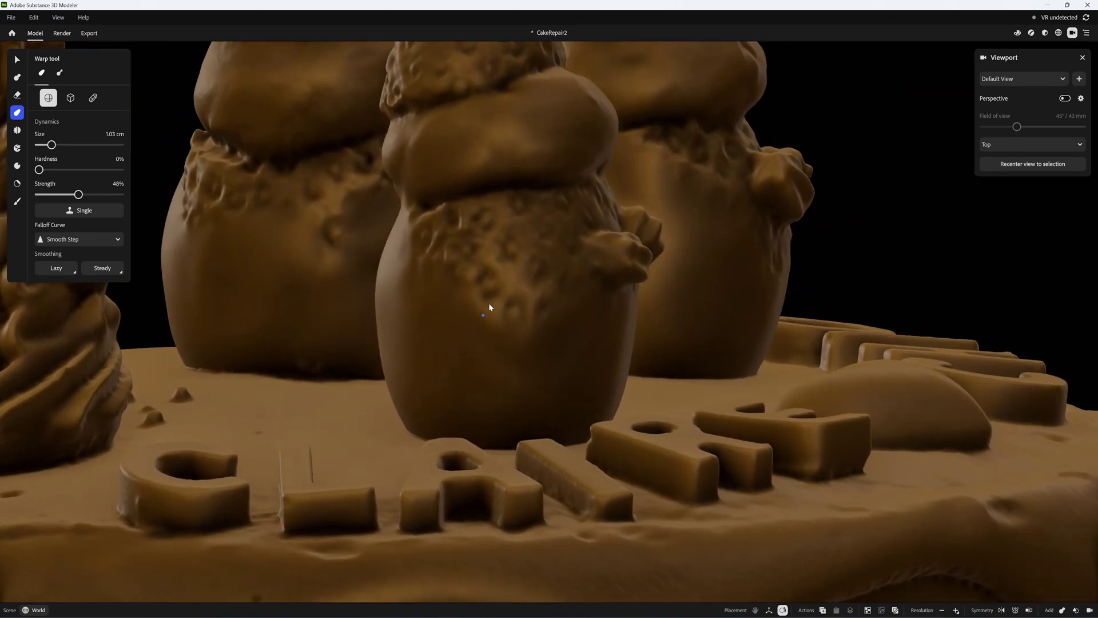
pyautogui.moveTo(489, 305)
pyautogui.mouseDown(button='right')
pyautogui.moveTo(454, 294)
pyautogui.moveTo(444, 307)
pyautogui.moveTo(482, 309)
pyautogui.moveTo(487, 291)
pyautogui.mouseUp(button='right')
# - Carve small round seed pits all around the outer strawberry figure's smooth body, erasing with 2.78 mm and 2.57 mm brushes
pyautogui.press('c')
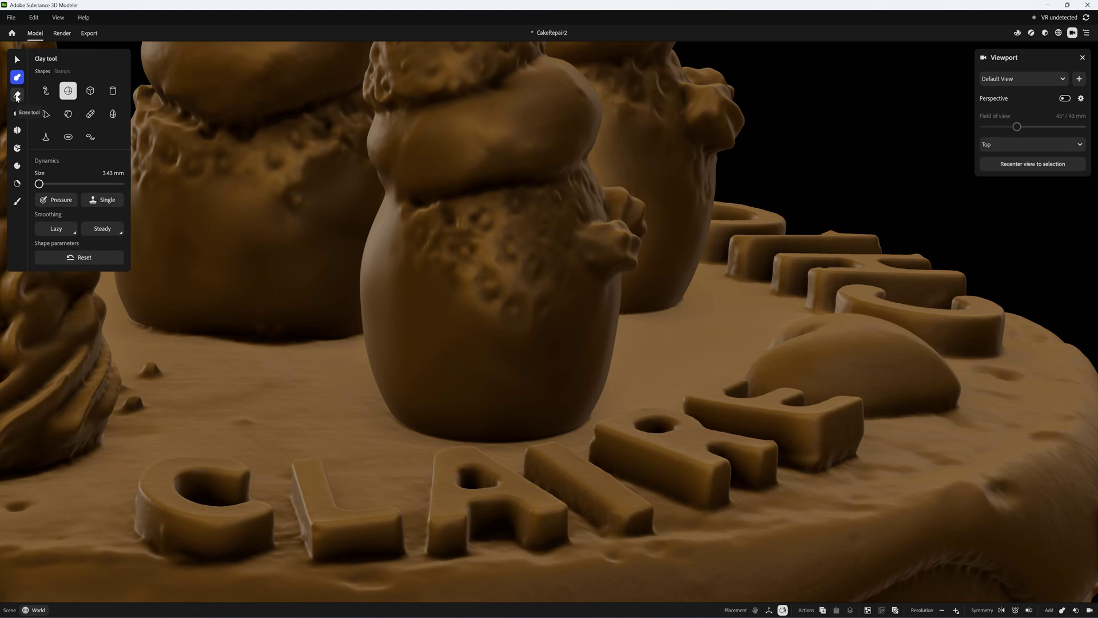
pyautogui.click(17, 95)
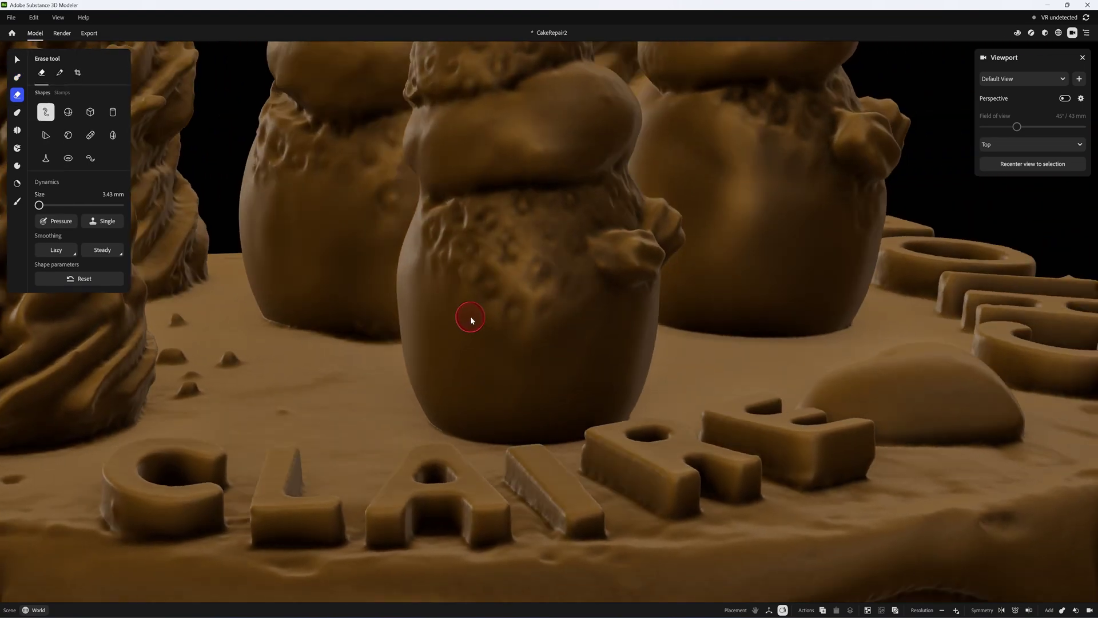
pyautogui.click(520, 387)
pyautogui.click(556, 353)
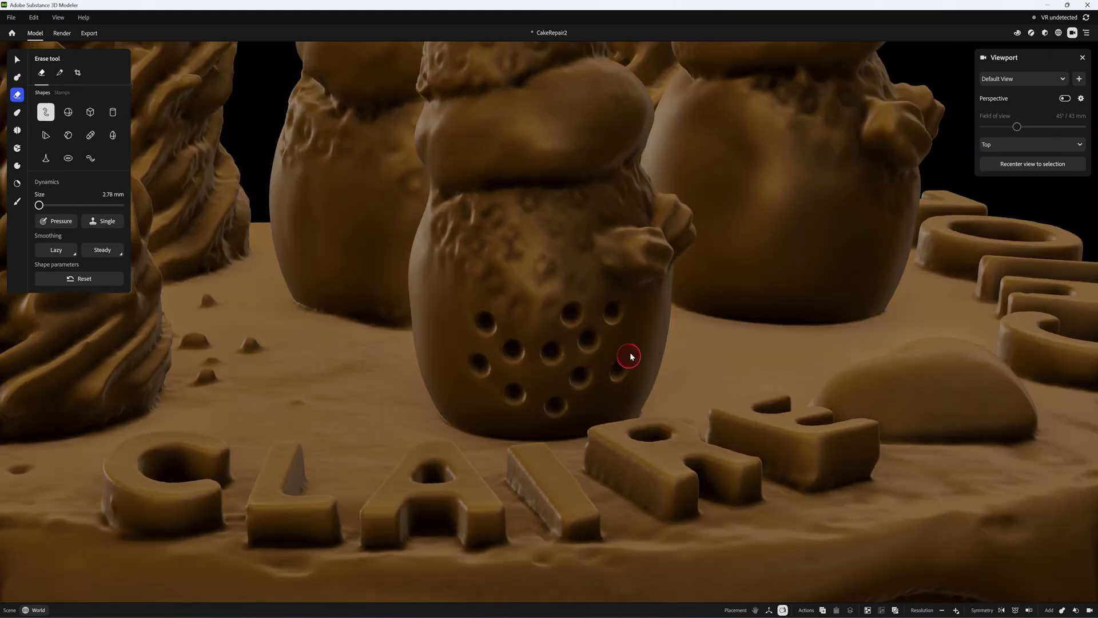
pyautogui.click(634, 335)
pyautogui.moveTo(456, 310); pyautogui.dragTo(422, 275, button='right')
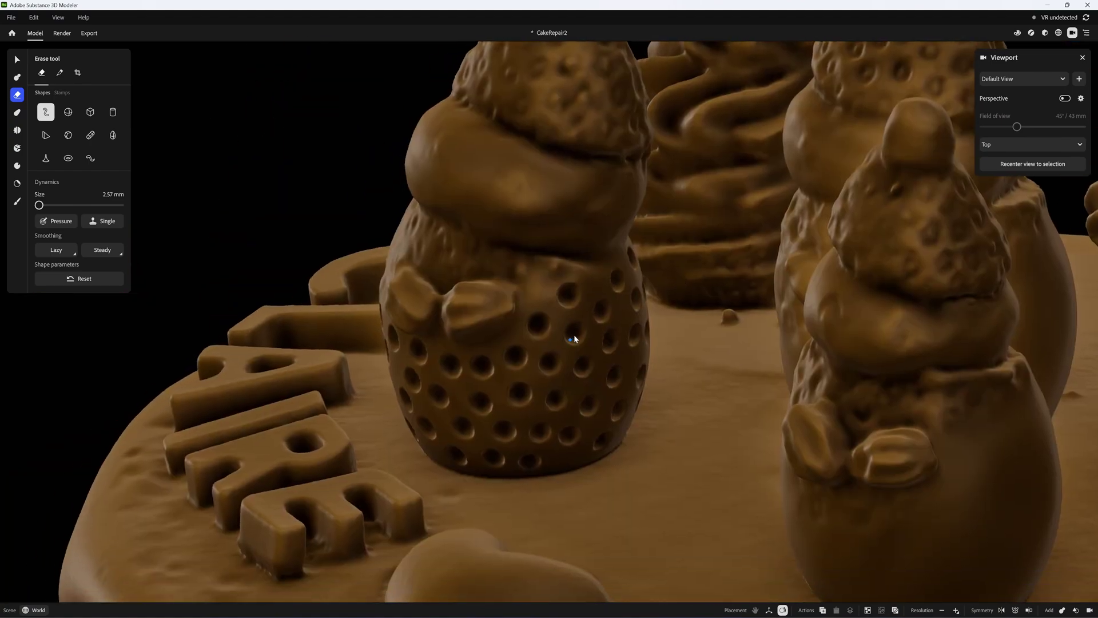
pyautogui.keyDown('alt'); pyautogui.moveTo(570, 339); pyautogui.dragTo(574, 336, button='middle'); pyautogui.keyUp('alt')
# - Soften the edges of the carved seed pits around the strawberry body with a 1.06 cm Smooth brush at 35% strength
pyautogui.click(18, 130)
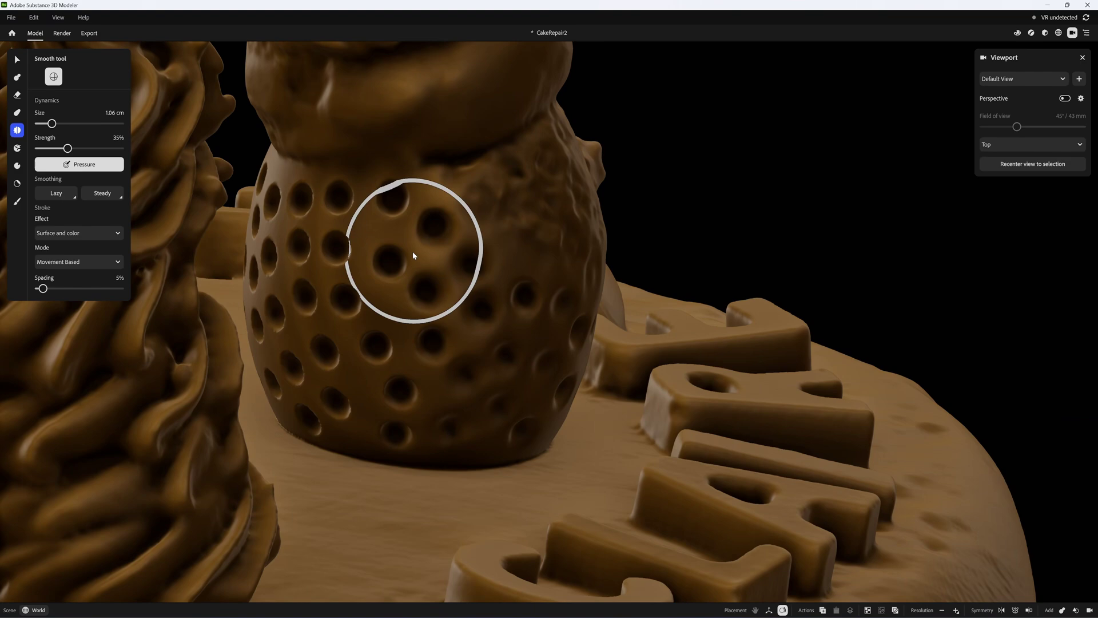
pyautogui.moveTo(413, 255)
pyautogui.mouseDown()
pyautogui.moveTo(404, 213)
pyautogui.moveTo(417, 270)
pyautogui.moveTo(387, 360)
pyautogui.moveTo(397, 430)
pyautogui.moveTo(335, 340)
pyautogui.moveTo(332, 220)
pyautogui.moveTo(309, 280)
pyautogui.moveTo(331, 413)
pyautogui.moveTo(308, 403)
pyautogui.moveTo(355, 359)
pyautogui.moveTo(545, 346)
pyautogui.mouseUp()
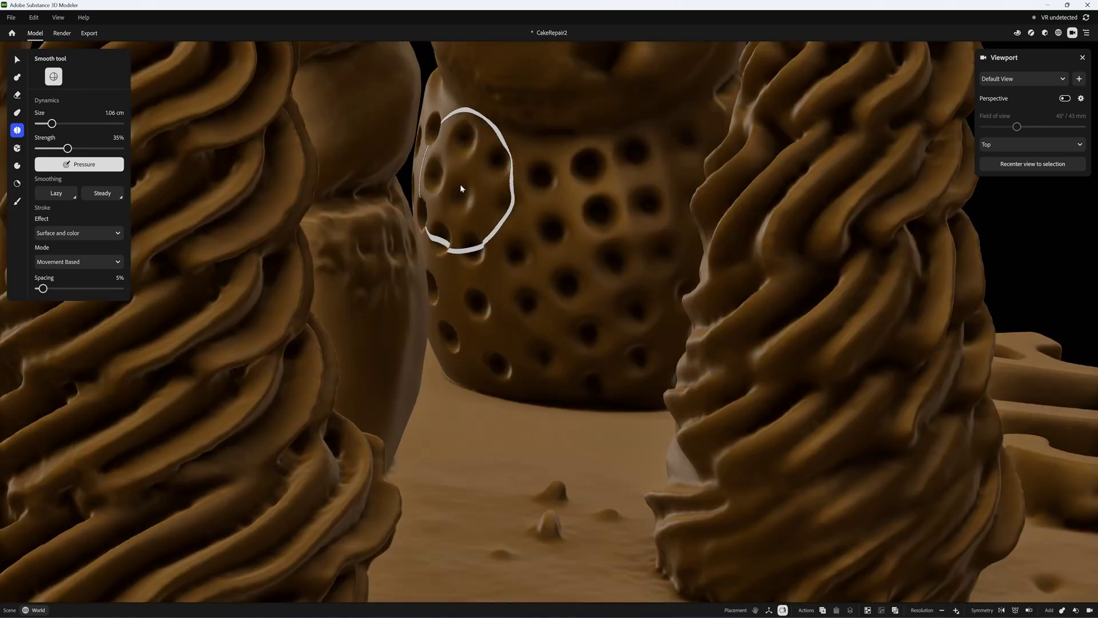
pyautogui.moveTo(459, 184)
pyautogui.keyDown('alt'); pyautogui.mouseDown()
pyautogui.moveTo(516, 224)
pyautogui.moveTo(591, 235)
pyautogui.moveTo(468, 357)
pyautogui.mouseUp(); pyautogui.keyUp('alt')
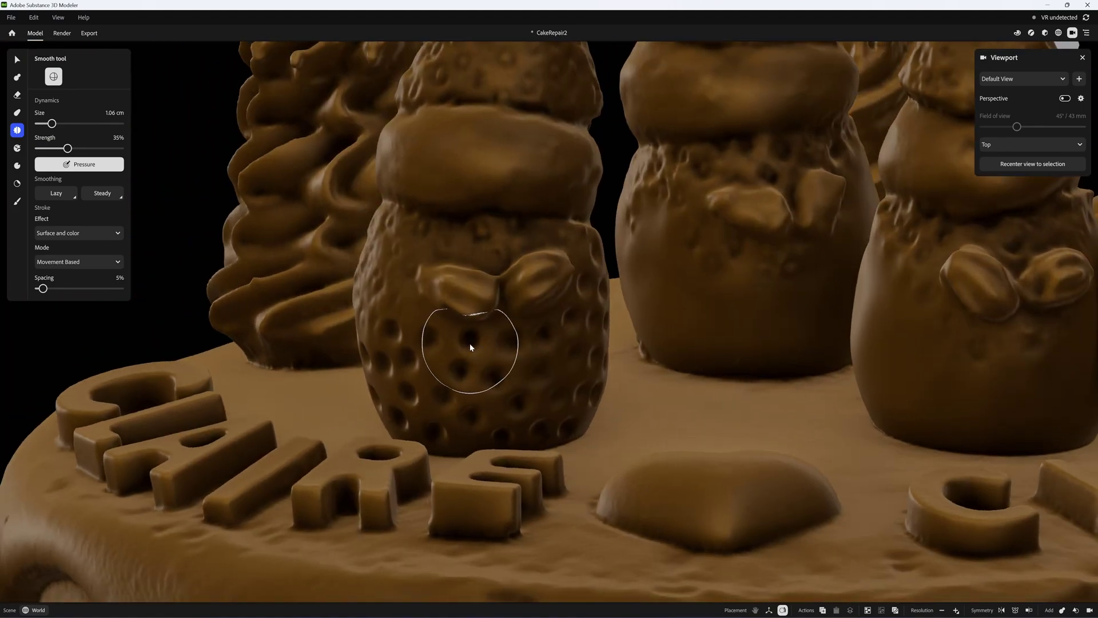
# - Place 1.33 mm clay seeds inside the pits on the front of the outer strawberry figure
pyautogui.click(17, 76)
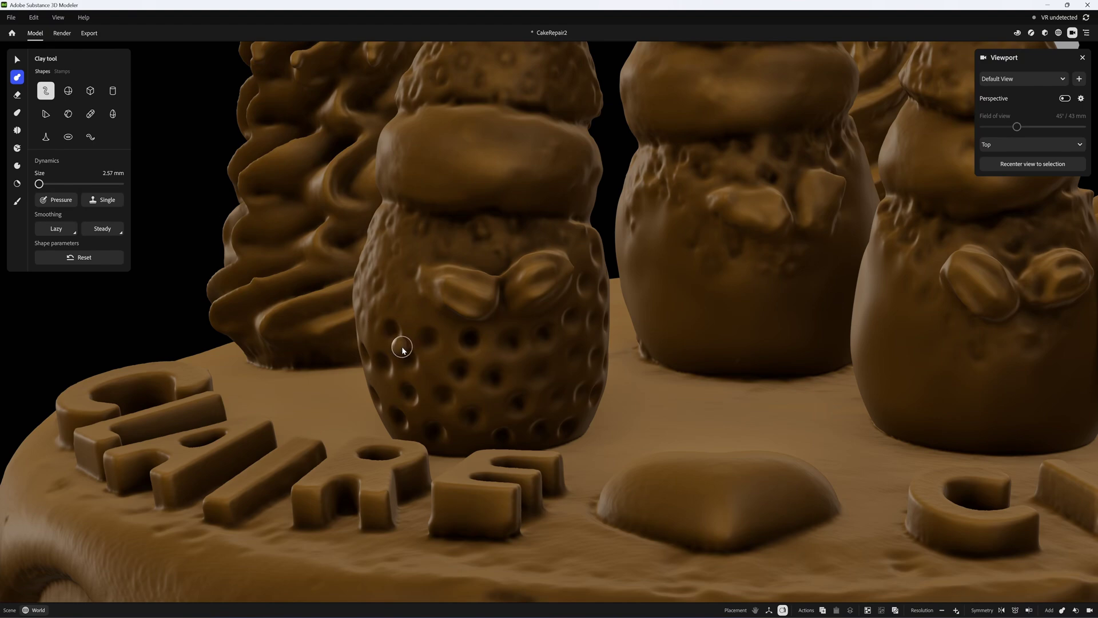
pyautogui.scroll(5, 425, 348)
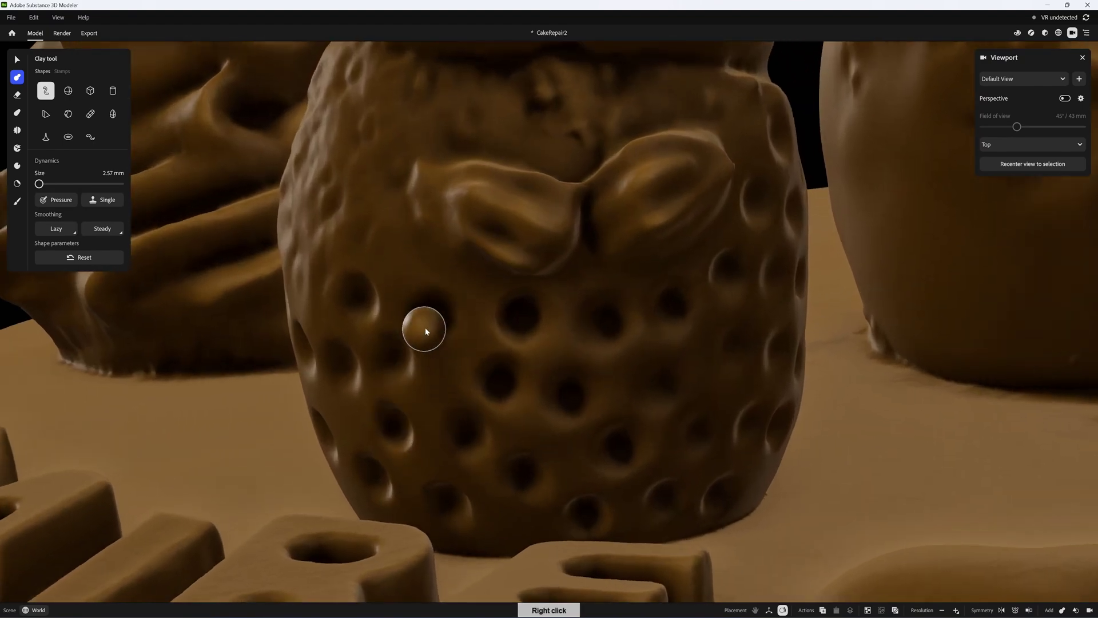
pyautogui.keyDown('alt'); pyautogui.moveTo(435, 316); pyautogui.dragTo(387, 422); pyautogui.keyUp('alt')
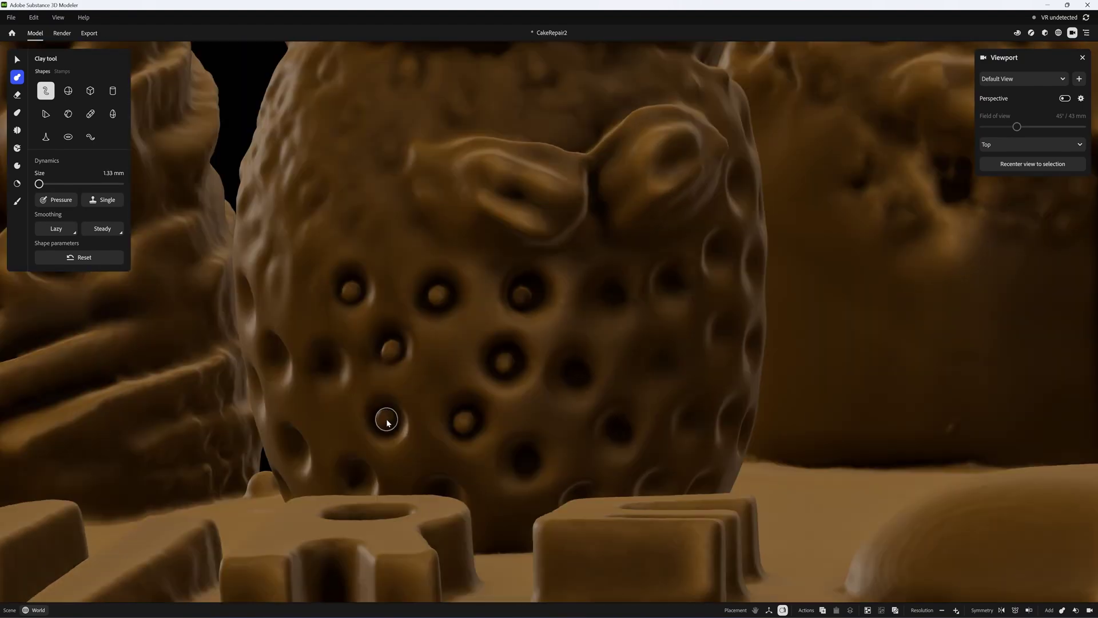
pyautogui.moveTo(534, 426)
pyautogui.keyDown('alt'); pyautogui.mouseDown()
pyautogui.moveTo(539, 404)
pyautogui.moveTo(528, 454)
pyautogui.mouseUp(); pyautogui.keyUp('alt')
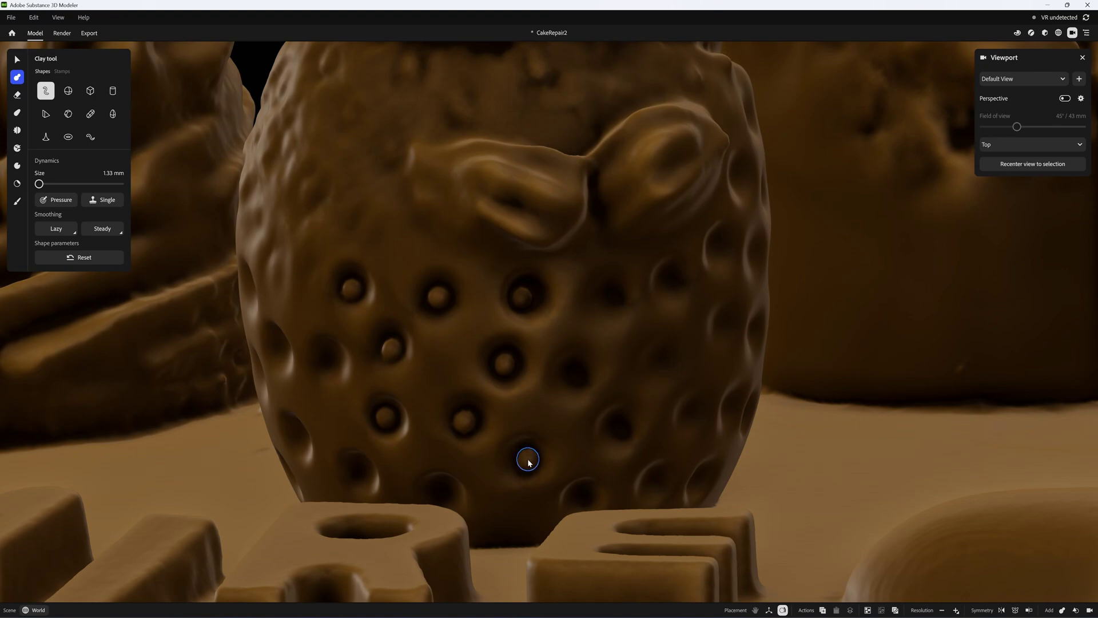
pyautogui.keyDown('alt'); pyautogui.moveTo(506, 401); pyautogui.dragTo(559, 397); pyautogui.keyUp('alt')
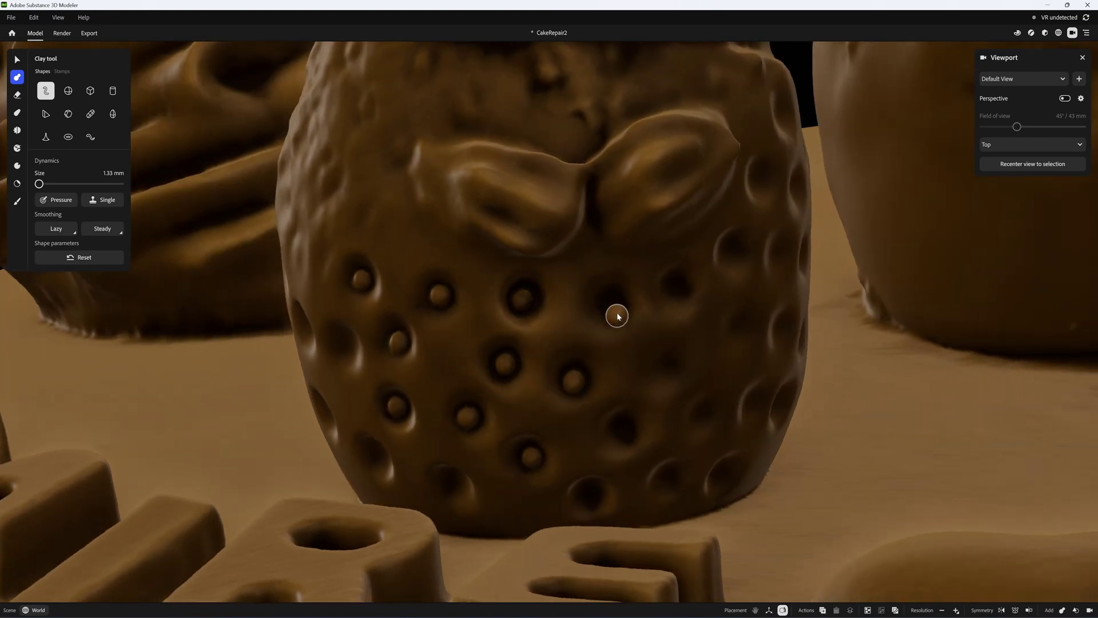
pyautogui.keyDown('alt'); pyautogui.moveTo(611, 306); pyautogui.dragTo(382, 293); pyautogui.keyUp('alt')
# - Fill the remaining pits around the sides and back of the strawberry body with 1.33 mm clay seeds
pyautogui.moveTo(258, 470)
pyautogui.keyDown('alt'); pyautogui.mouseDown(button='right')
pyautogui.moveTo(360, 297)
pyautogui.moveTo(314, 323)
pyautogui.mouseUp(button='right'); pyautogui.keyUp('alt')
pyautogui.keyDown('alt'); pyautogui.moveTo(314, 324); pyautogui.dragTo(299, 324); pyautogui.keyUp('alt')
pyautogui.keyDown('alt'); pyautogui.moveTo(299, 324); pyautogui.dragTo(336, 297, button='right'); pyautogui.keyUp('alt')
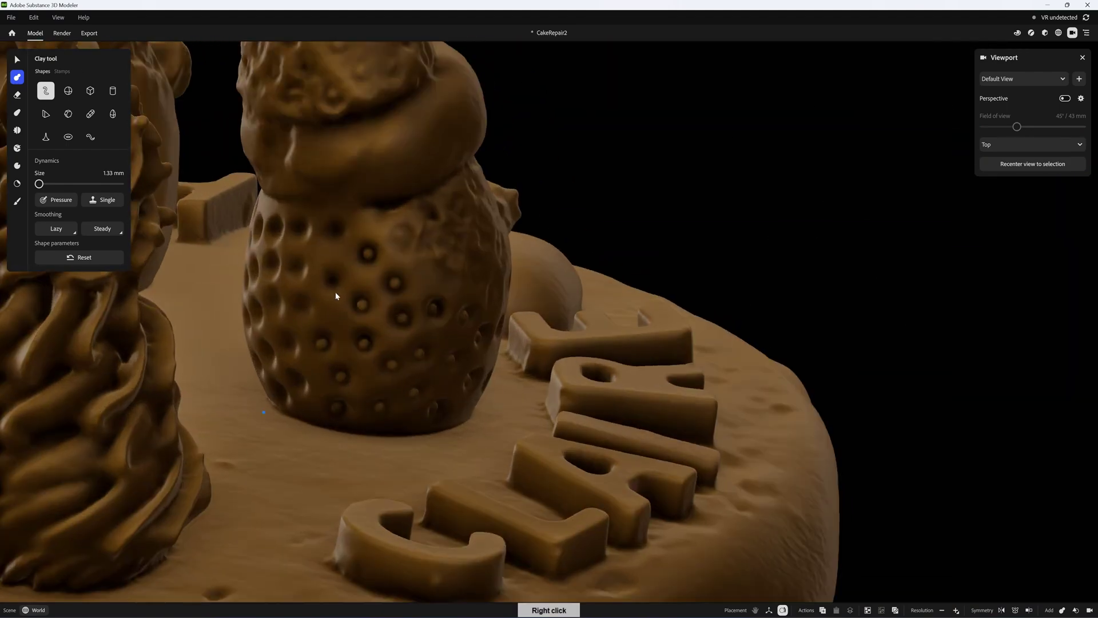
pyautogui.keyDown('alt'); pyautogui.moveTo(336, 296); pyautogui.dragTo(333, 284); pyautogui.keyUp('alt')
pyautogui.click(333, 281)
pyautogui.keyDown('alt'); pyautogui.moveTo(331, 324); pyautogui.dragTo(373, 343); pyautogui.keyUp('alt')
pyautogui.keyDown('alt'); pyautogui.moveTo(373, 343); pyautogui.dragTo(331, 367, button='right'); pyautogui.keyUp('alt')
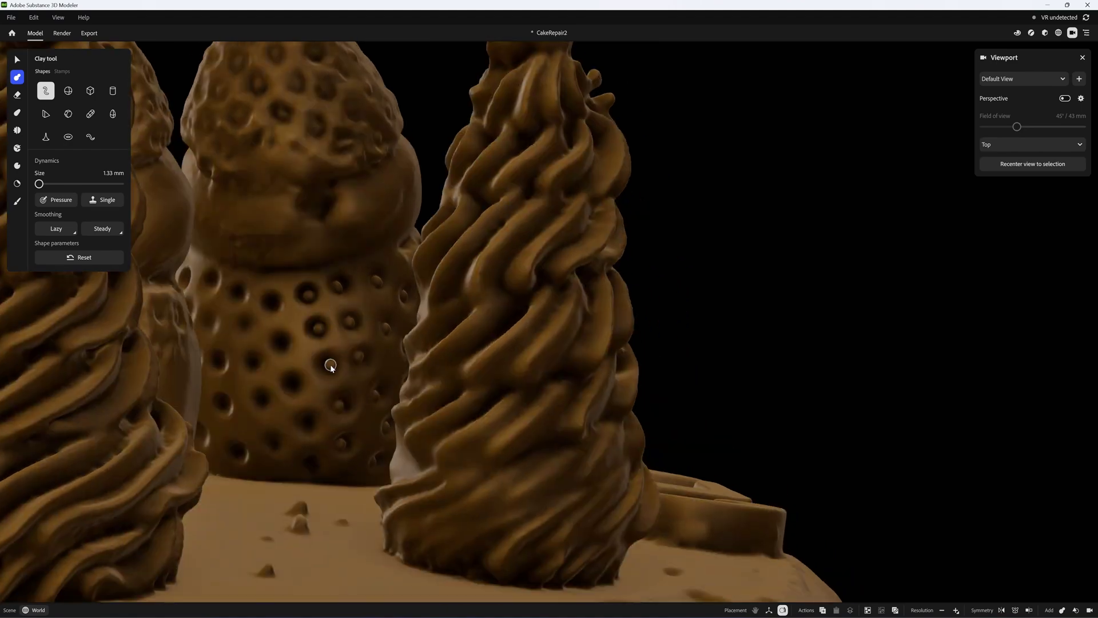
pyautogui.keyDown('alt'); pyautogui.moveTo(275, 309); pyautogui.dragTo(274, 440); pyautogui.keyUp('alt')
pyautogui.keyDown('alt'); pyautogui.moveTo(263, 305); pyautogui.dragTo(398, 499); pyautogui.keyUp('alt')
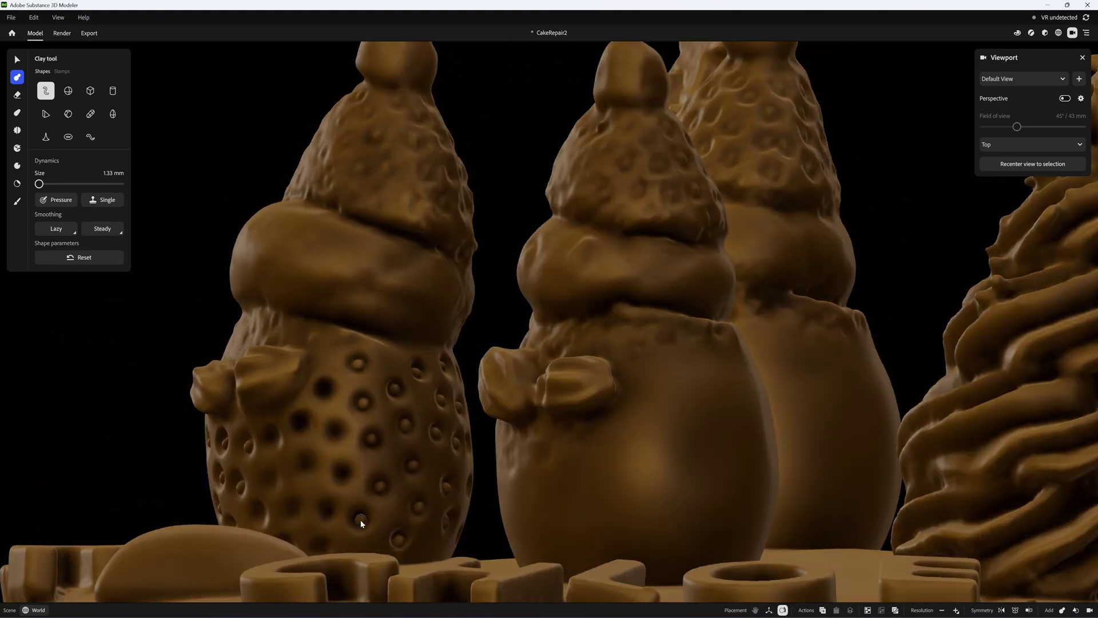
pyautogui.keyDown('alt'); pyautogui.moveTo(303, 424); pyautogui.dragTo(164, 391); pyautogui.keyUp('alt')
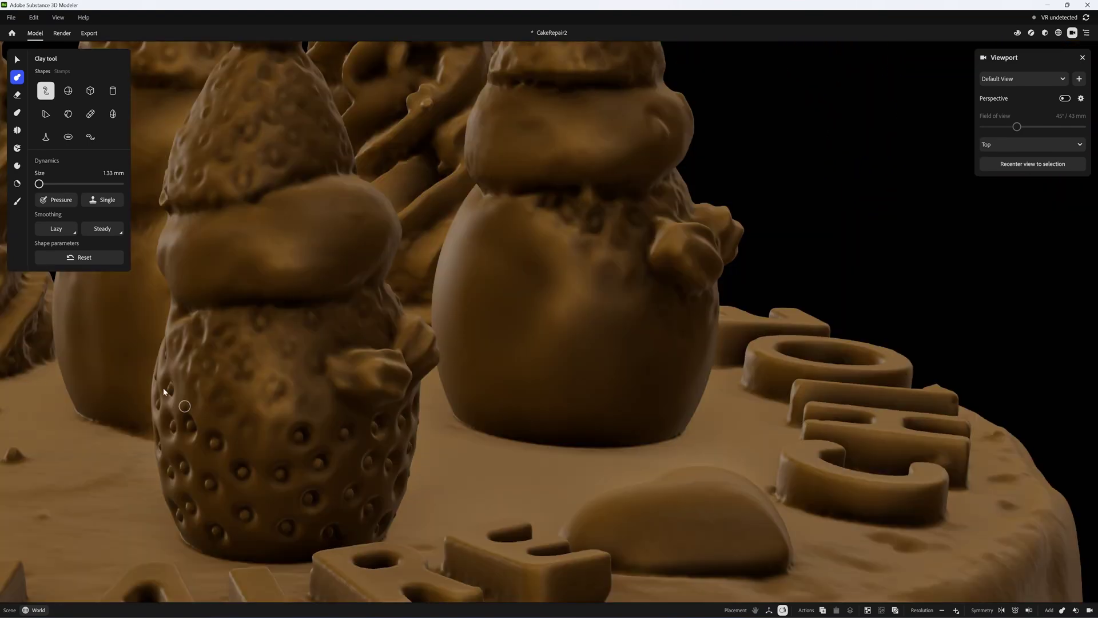
# - Lightly smooth the seeds and pits all around the strawberry body at 13% strength with 1.06 cm and 7.96 mm brushes
pyautogui.click(18, 133)
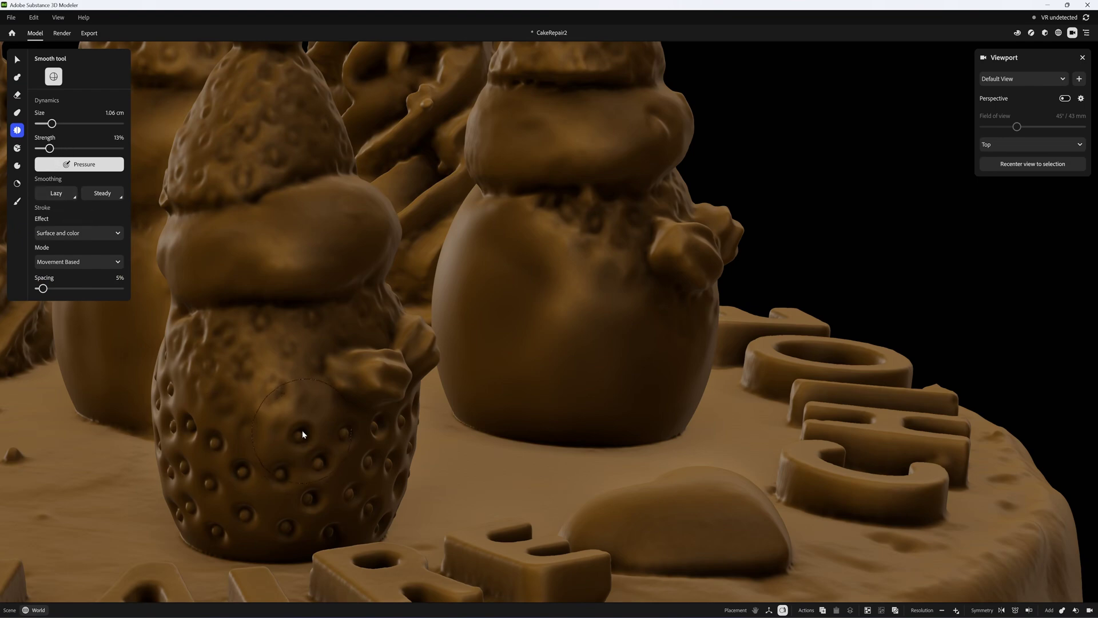
pyautogui.moveTo(302, 434)
pyautogui.keyDown('alt'); pyautogui.mouseDown()
pyautogui.moveTo(343, 448)
pyautogui.moveTo(321, 488)
pyautogui.moveTo(404, 465)
pyautogui.moveTo(328, 532)
pyautogui.mouseUp(); pyautogui.keyUp('alt')
pyautogui.keyDown('alt'); pyautogui.moveTo(258, 483); pyautogui.dragTo(201, 448); pyautogui.keyUp('alt')
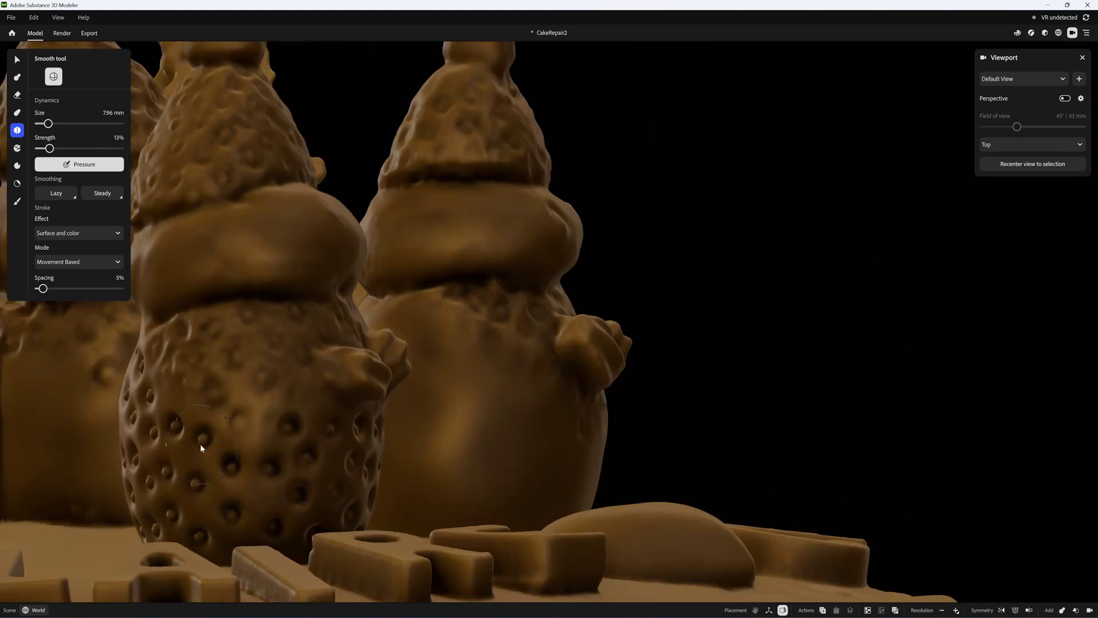
pyautogui.keyDown('alt'); pyautogui.moveTo(232, 515); pyautogui.dragTo(261, 416); pyautogui.keyUp('alt')
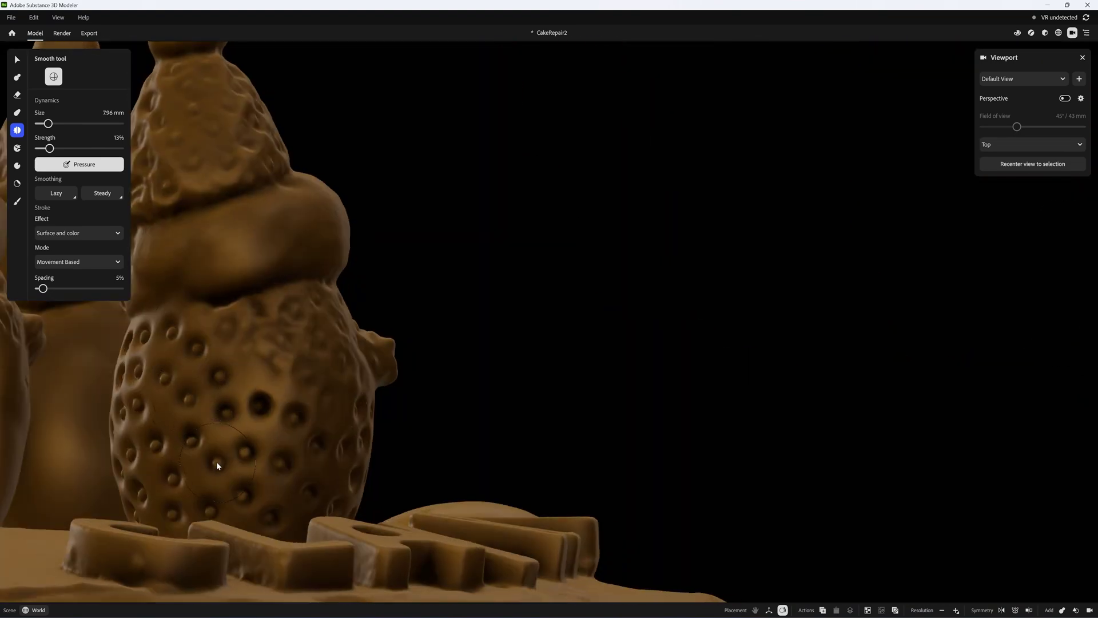
pyautogui.keyDown('alt'); pyautogui.moveTo(187, 438); pyautogui.dragTo(212, 482); pyautogui.keyUp('alt')
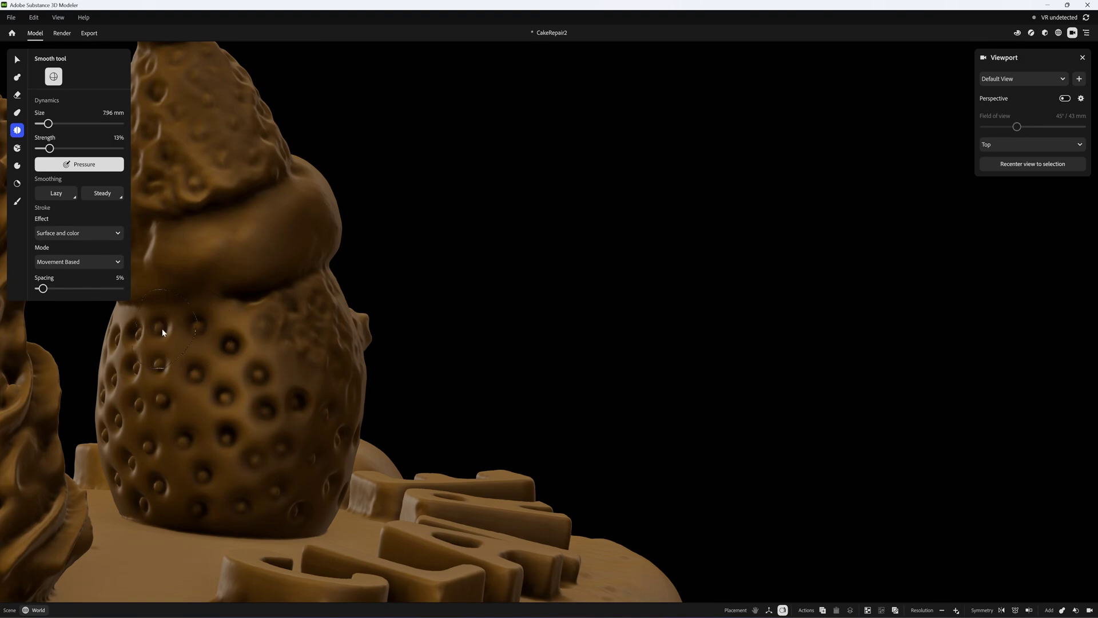
pyautogui.keyDown('alt'); pyautogui.moveTo(162, 330); pyautogui.dragTo(508, 387); pyautogui.keyUp('alt')
pyautogui.keyDown('alt'); pyautogui.moveTo(571, 487); pyautogui.dragTo(544, 402); pyautogui.keyUp('alt')
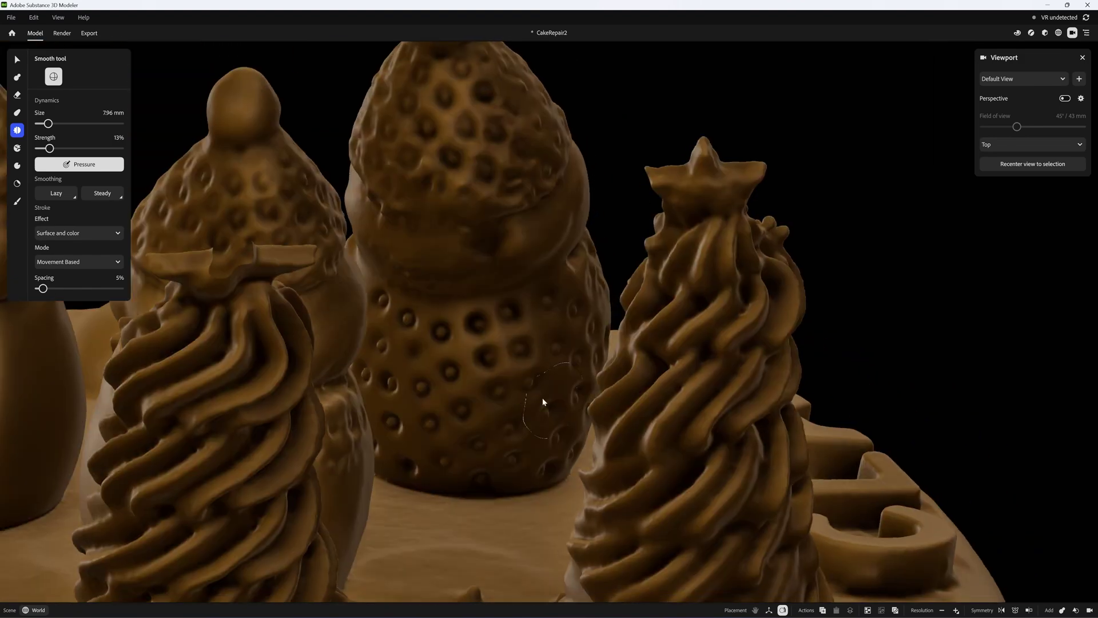
pyautogui.keyDown('alt'); pyautogui.moveTo(429, 428); pyautogui.dragTo(554, 418); pyautogui.keyUp('alt')
pyautogui.keyDown('alt'); pyautogui.moveTo(421, 361); pyautogui.dragTo(352, 428); pyautogui.keyUp('alt')
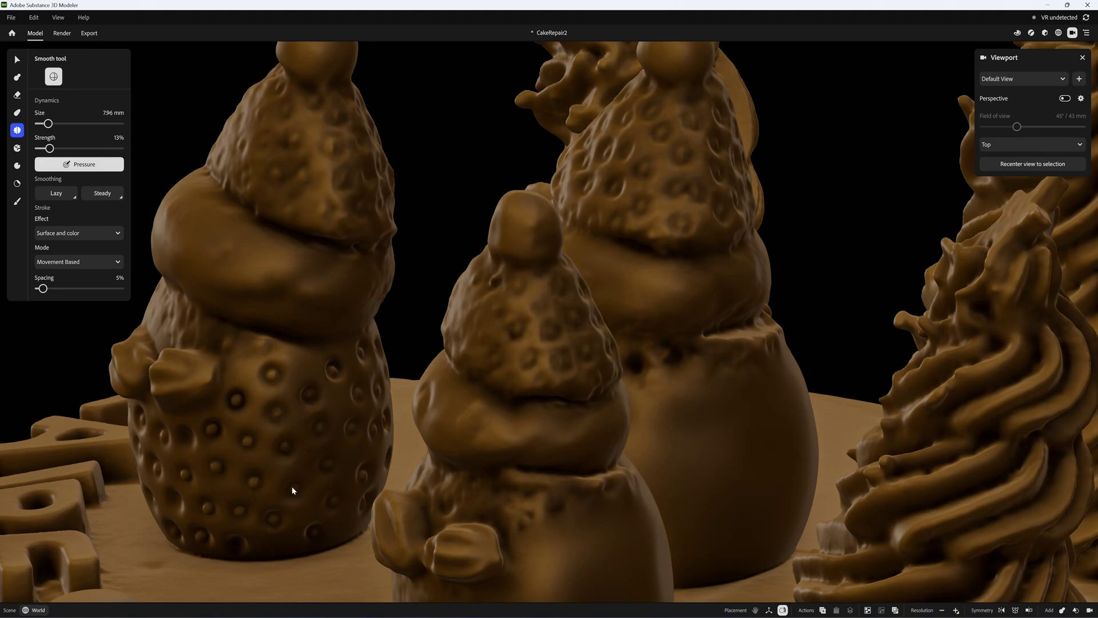
pyautogui.keyDown('alt'); pyautogui.moveTo(257, 491); pyautogui.dragTo(230, 524); pyautogui.keyUp('alt')
pyautogui.keyDown('alt'); pyautogui.moveTo(246, 483); pyautogui.dragTo(416, 338); pyautogui.keyUp('alt')
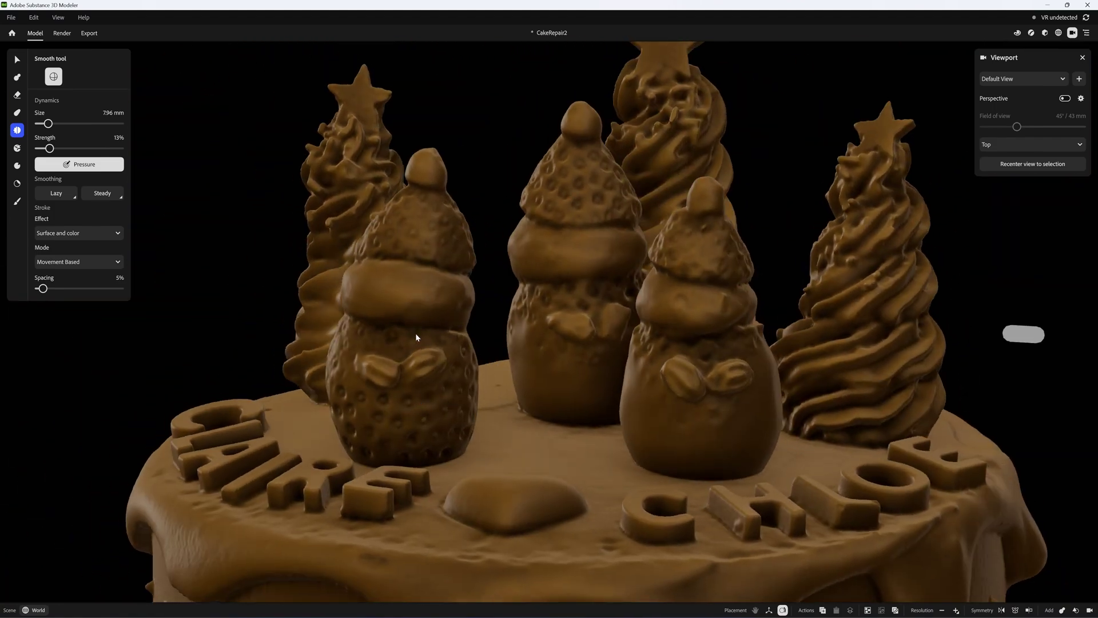
# - Place two 2.06 mm clay balls as eyes on the smooth face of the outer strawberry figure
pyautogui.keyDown('alt'); pyautogui.moveTo(390, 317); pyautogui.dragTo(178, 267, button='right'); pyautogui.keyUp('alt')
pyautogui.click(18, 77)
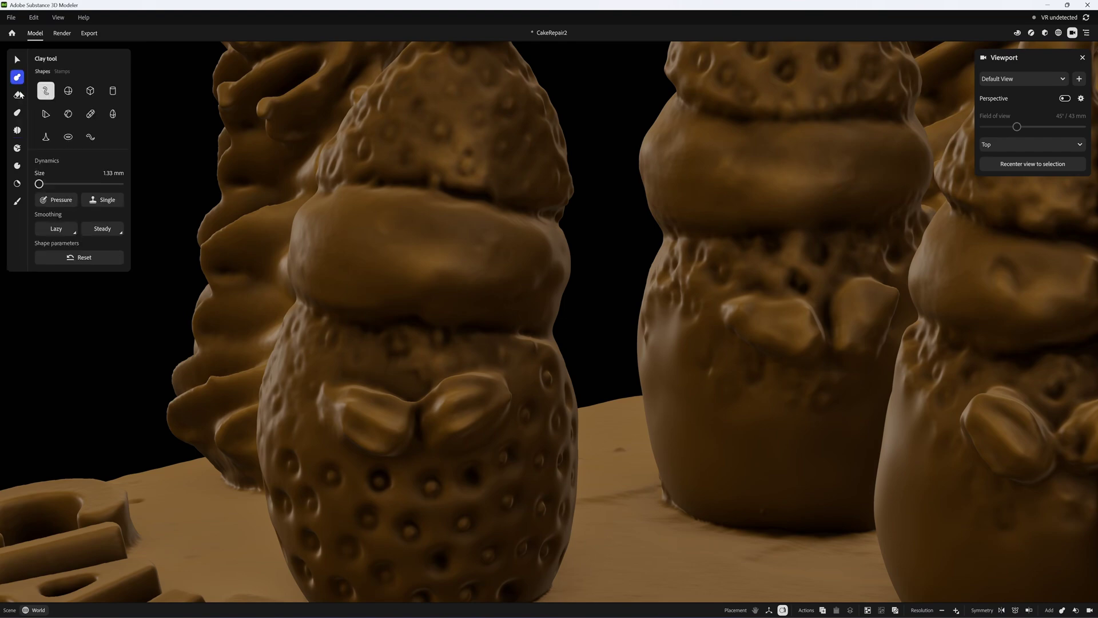
pyautogui.hotkey('alt', 'Tab')
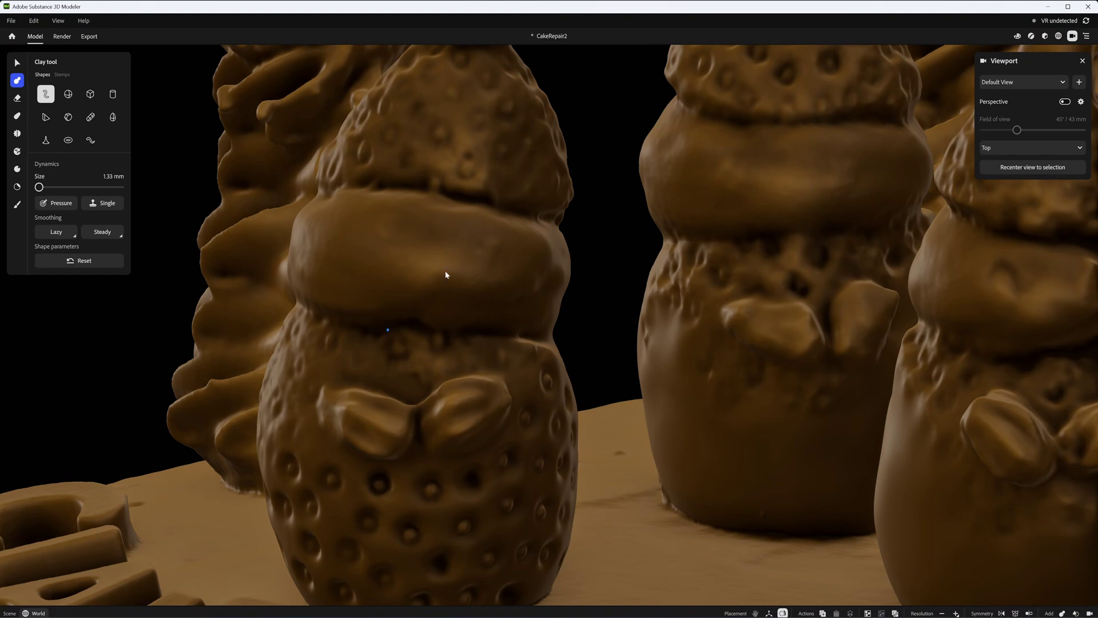
pyautogui.moveTo(446, 274)
pyautogui.keyDown('alt'); pyautogui.mouseDown()
pyautogui.moveTo(478, 274)
pyautogui.moveTo(399, 274)
pyautogui.moveTo(342, 132)
pyautogui.mouseUp(); pyautogui.keyUp('alt')
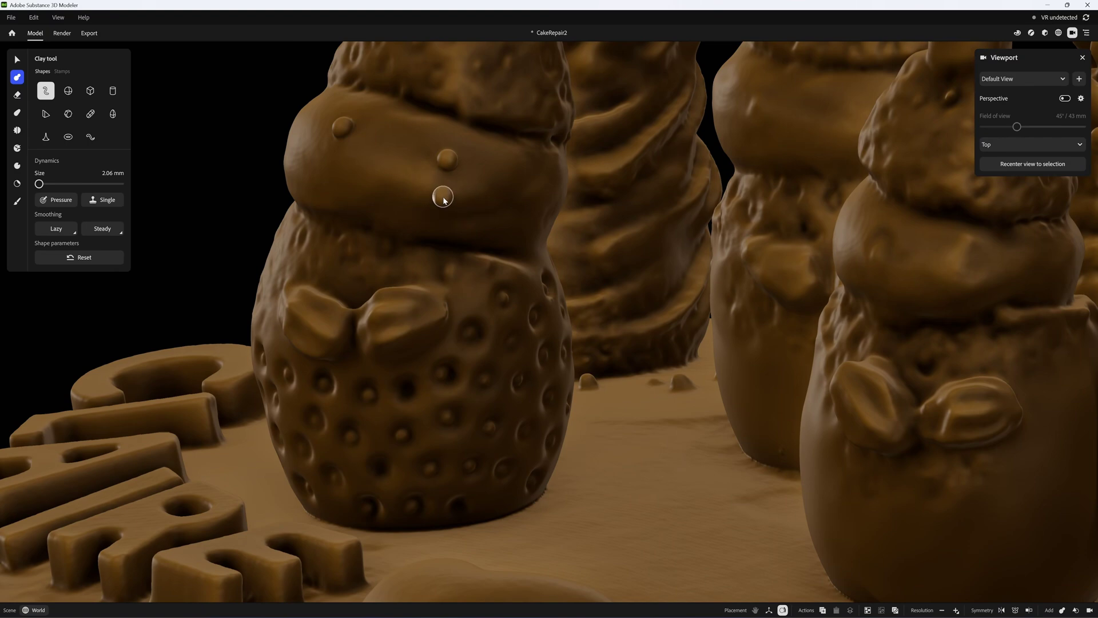
pyautogui.keyDown('alt'); pyautogui.moveTo(444, 199); pyautogui.dragTo(391, 165); pyautogui.keyUp('alt')
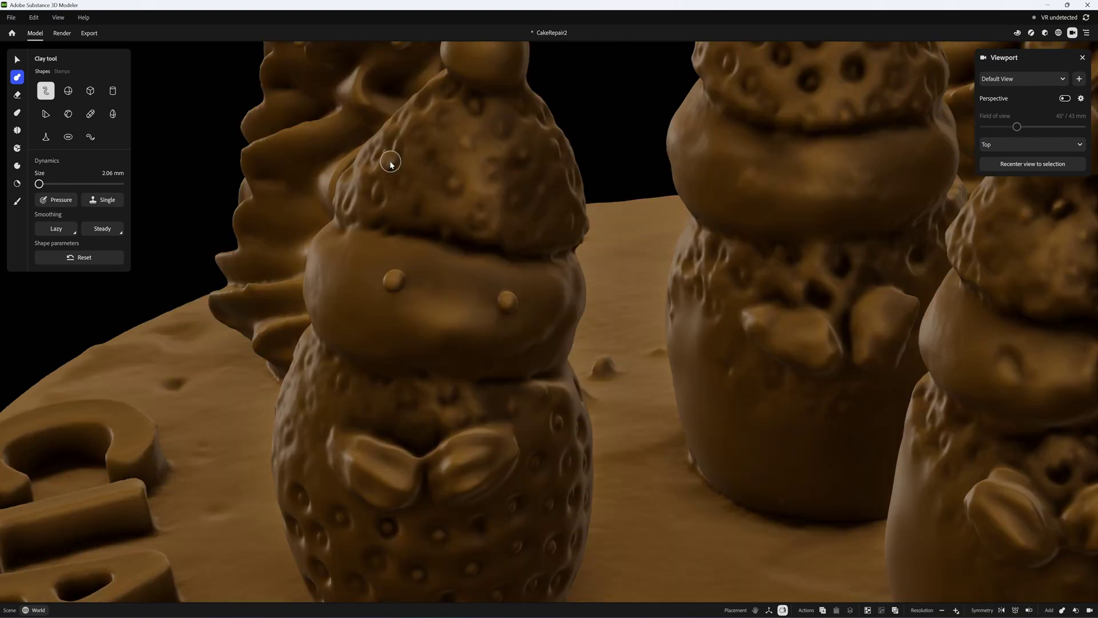
# - Soften the clay eyes into the strawberry figure's face with a 3.97 mm Smooth brush at 13% strength
pyautogui.click(17, 130)
pyautogui.keyDown('alt'); pyautogui.moveTo(397, 285); pyautogui.dragTo(590, 274); pyautogui.keyUp('alt')
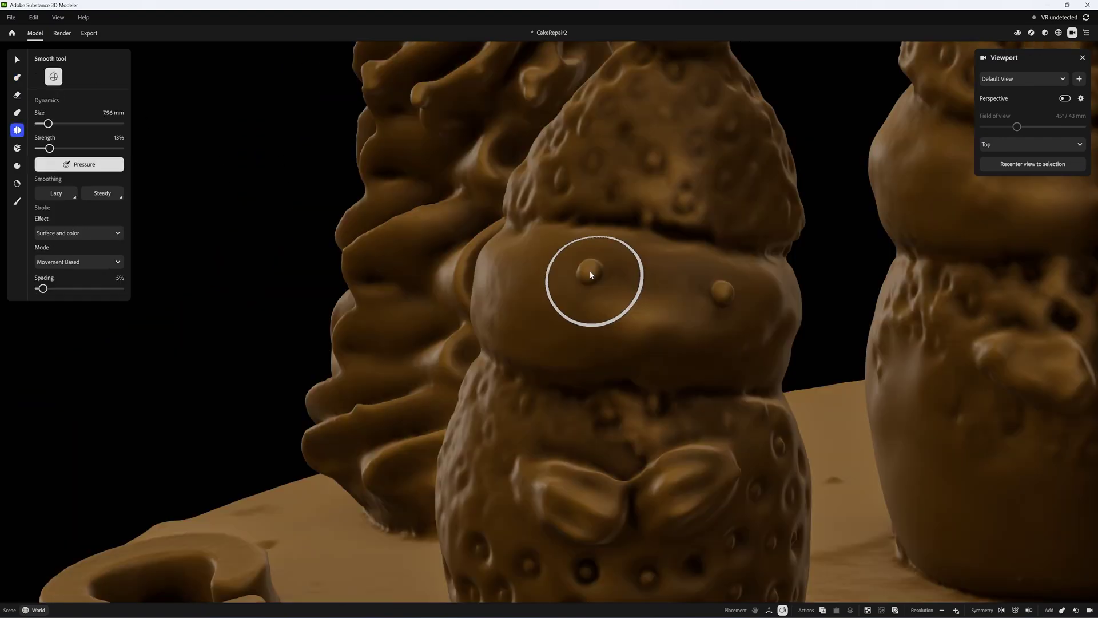
pyautogui.press('[')
pyautogui.press('[')
pyautogui.press('[')
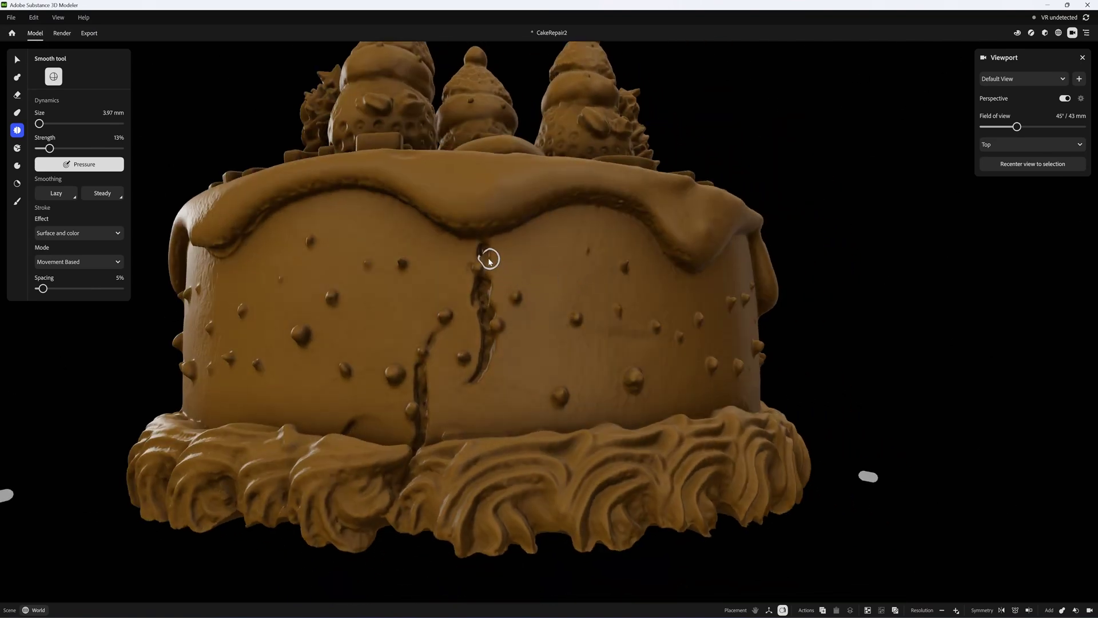
# - Fill the upper crack in the cake's side below the icing drip using the Buildup tool at 24% strength
pyautogui.moveTo(498, 331); pyautogui.dragTo(529, 341, button='middle')
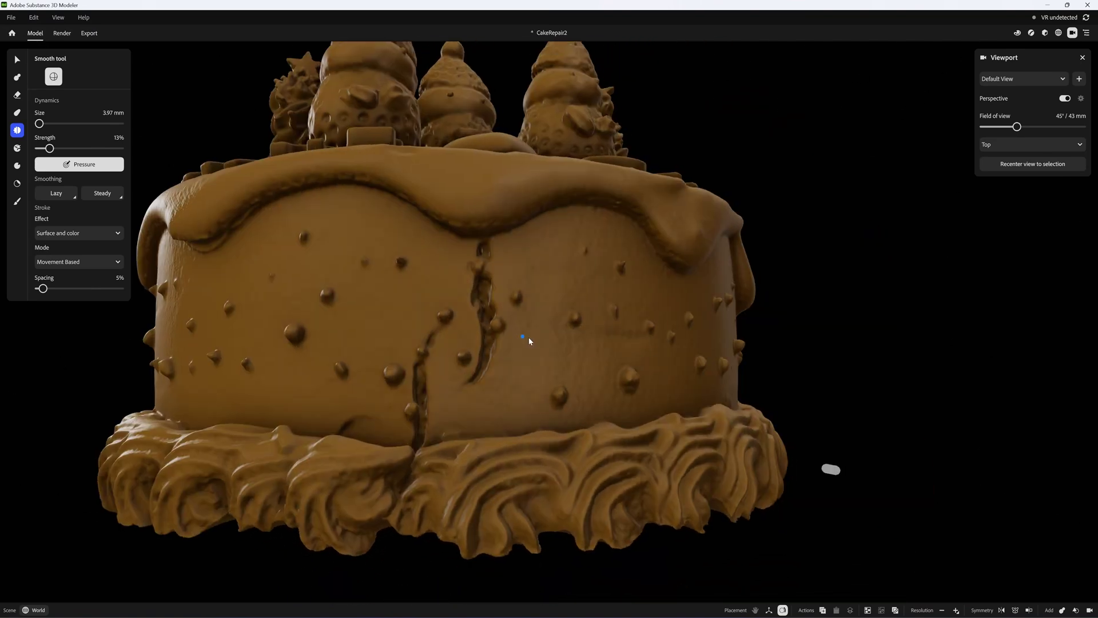
pyautogui.moveTo(517, 274); pyautogui.dragTo(490, 266, button='middle')
pyautogui.click(18, 148)
pyautogui.moveTo(484, 274); pyautogui.dragTo(485, 324)
pyautogui.moveTo(496, 309); pyautogui.dragTo(473, 300, button='middle')
pyautogui.moveTo(484, 298)
pyautogui.mouseDown()
pyautogui.moveTo(490, 343)
pyautogui.moveTo(472, 381)
pyautogui.mouseUp()
pyautogui.click(481, 248)
pyautogui.moveTo(480, 248); pyautogui.dragTo(446, 320, button='middle')
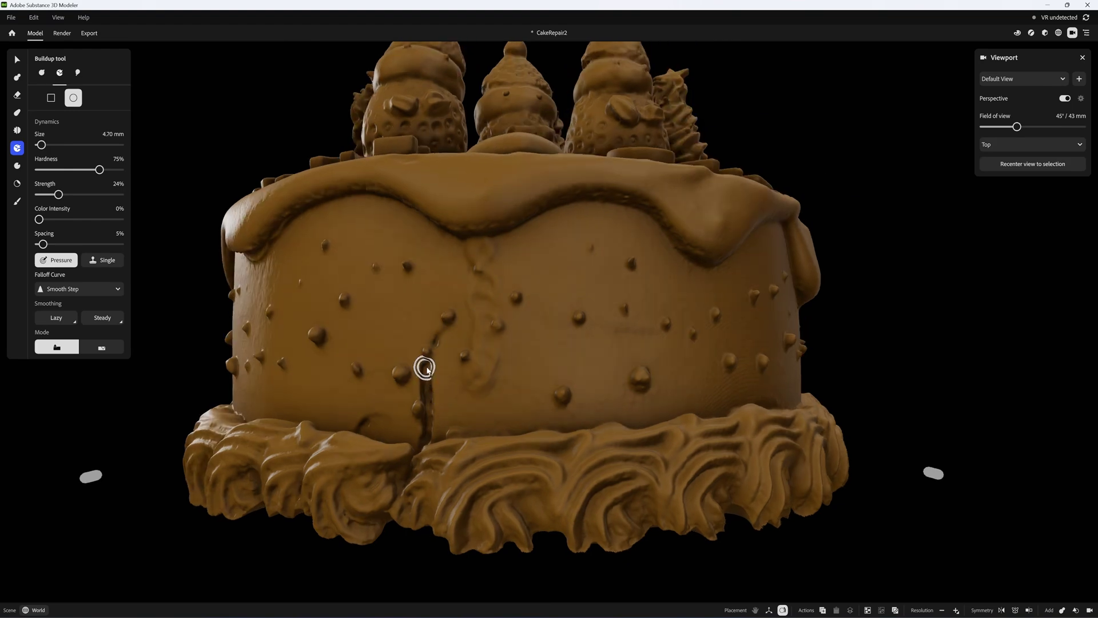
# - Fill the lower crack down to the piped base border with a 5.66 mm Buildup brush at 24% strength
pyautogui.press('[')
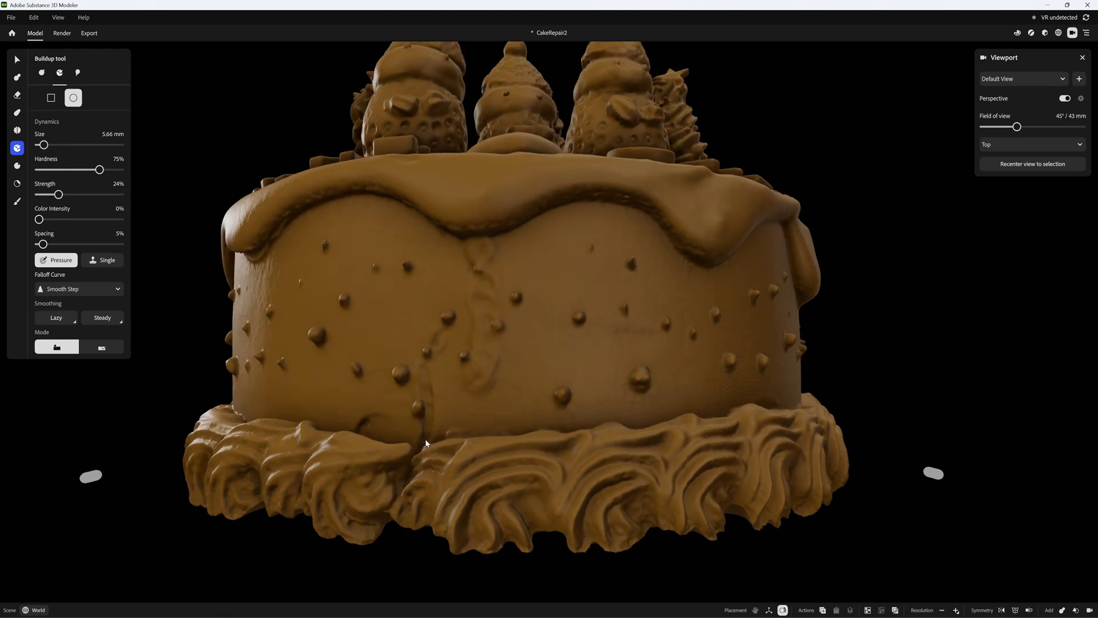
pyautogui.moveTo(429, 416)
pyautogui.mouseDown(button='middle')
pyautogui.moveTo(442, 442)
pyautogui.moveTo(424, 442)
pyautogui.mouseUp(button='middle')
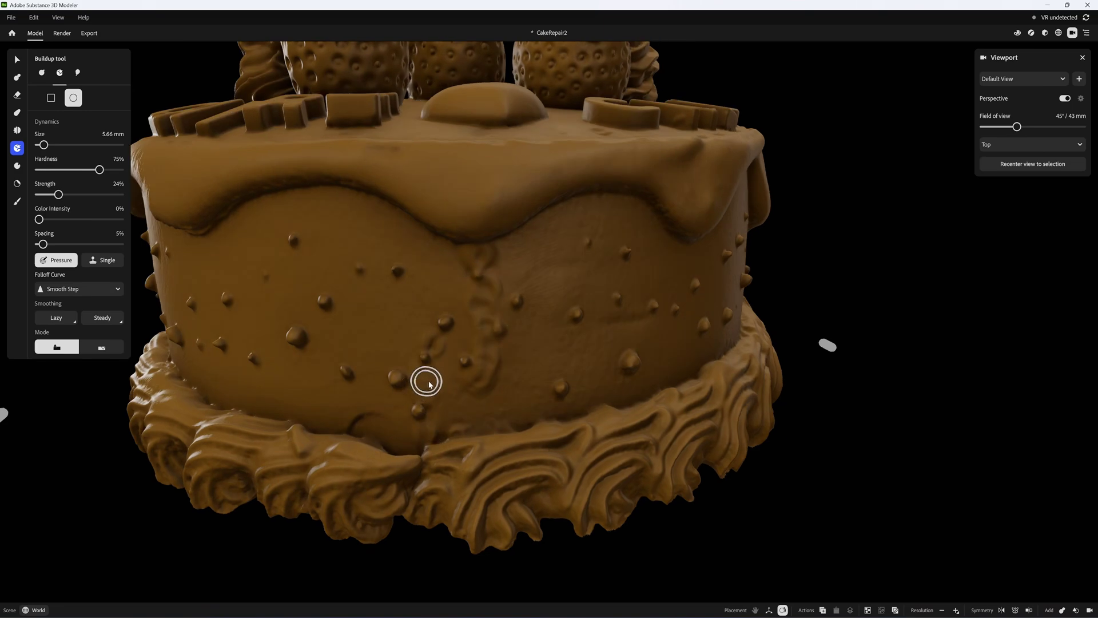
pyautogui.moveTo(424, 380)
pyautogui.mouseDown(button='middle')
pyautogui.moveTo(397, 359)
pyautogui.moveTo(356, 358)
pyautogui.moveTo(426, 342)
pyautogui.mouseUp(button='middle')
pyautogui.moveTo(479, 403); pyautogui.dragTo(469, 372, button='middle')
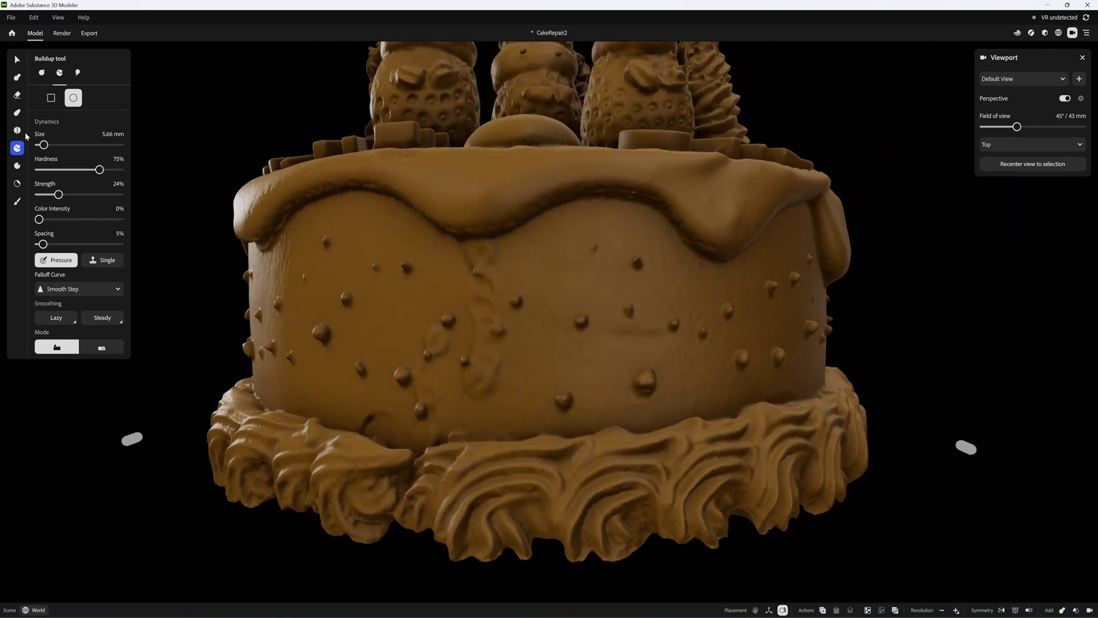
# - Smooth the filled cracks on the cake's side with a 5.69 mm brush at 13% and a 2.66 mm brush at 47% strength
pyautogui.press('s')
pyautogui.keyDown('ctrl'); pyautogui.scroll(3, 479, 255); pyautogui.keyUp('ctrl')
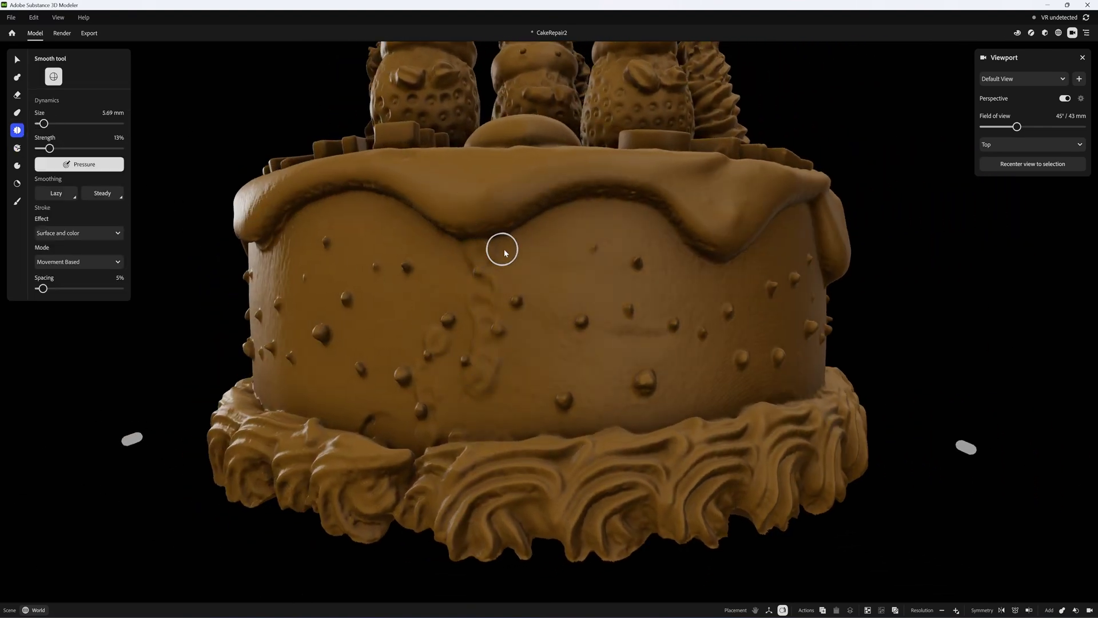
pyautogui.moveTo(542, 279); pyautogui.dragTo(393, 265, button='middle')
pyautogui.keyDown('shift'); pyautogui.scroll(2, 392, 265); pyautogui.keyUp('shift')
pyautogui.keyDown('ctrl'); pyautogui.scroll(-5, 432, 335); pyautogui.keyUp('ctrl')
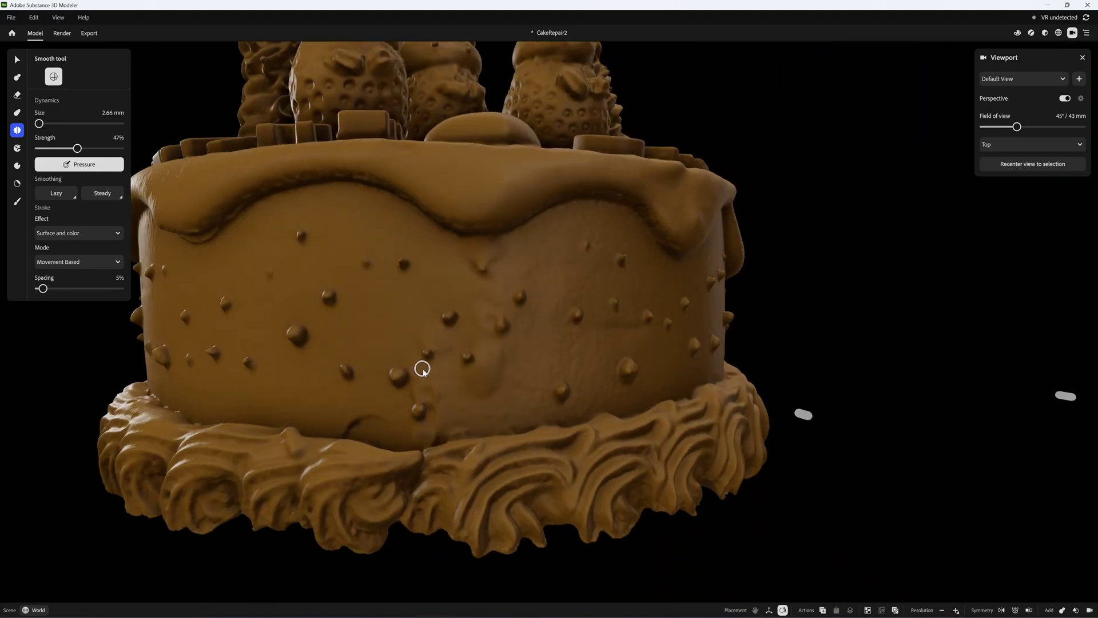
pyautogui.moveTo(498, 375); pyautogui.dragTo(442, 307, button='middle')
pyautogui.moveTo(498, 329)
pyautogui.mouseDown(button='middle')
pyautogui.moveTo(492, 387)
pyautogui.moveTo(509, 361)
pyautogui.moveTo(503, 343)
pyautogui.mouseUp(button='middle')
# - Carve down the uneven bulges on the cake's repaired side wall with a 4.37 mm Buildup brush in subtract mode
pyautogui.click(17, 148)
pyautogui.moveTo(517, 385)
pyautogui.mouseDown(button='middle')
pyautogui.moveTo(497, 372)
pyautogui.moveTo(497, 416)
pyautogui.mouseUp(button='middle')
pyautogui.press('ctrl')
pyautogui.moveTo(533, 213); pyautogui.dragTo(498, 208, button='middle')
pyautogui.moveTo(498, 206); pyautogui.dragTo(497, 222)
pyautogui.moveTo(518, 378); pyautogui.dragTo(510, 404, button='middle')
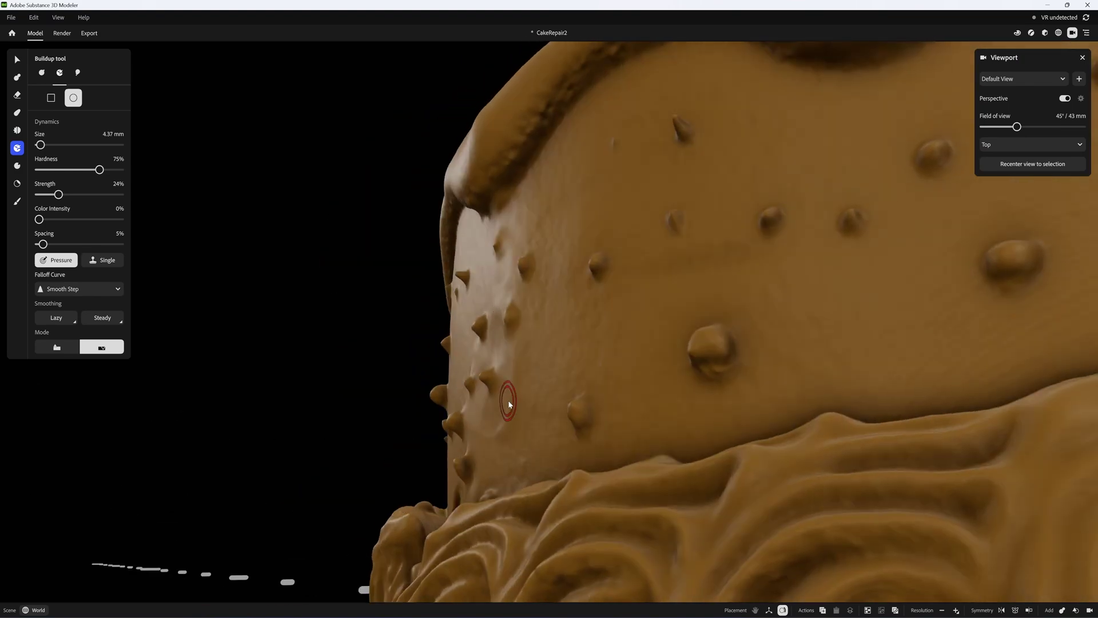
pyautogui.moveTo(510, 405); pyautogui.dragTo(507, 423)
pyautogui.moveTo(507, 395); pyautogui.dragTo(552, 366, button='middle')
pyautogui.moveTo(457, 390); pyautogui.dragTo(438, 355)
pyautogui.moveTo(437, 354)
pyautogui.keyDown('alt'); pyautogui.mouseDown()
pyautogui.moveTo(448, 486)
pyautogui.moveTo(443, 478)
pyautogui.mouseUp(); pyautogui.keyUp('alt')
pyautogui.moveTo(442, 478)
pyautogui.keyDown('alt'); pyautogui.mouseDown()
pyautogui.moveTo(468, 429)
pyautogui.moveTo(498, 252)
pyautogui.mouseUp(); pyautogui.keyUp('alt')
# - Even out the carved side wall between the crumbs with a 4.04 mm Smooth brush at 47% strength
pyautogui.press('shift')
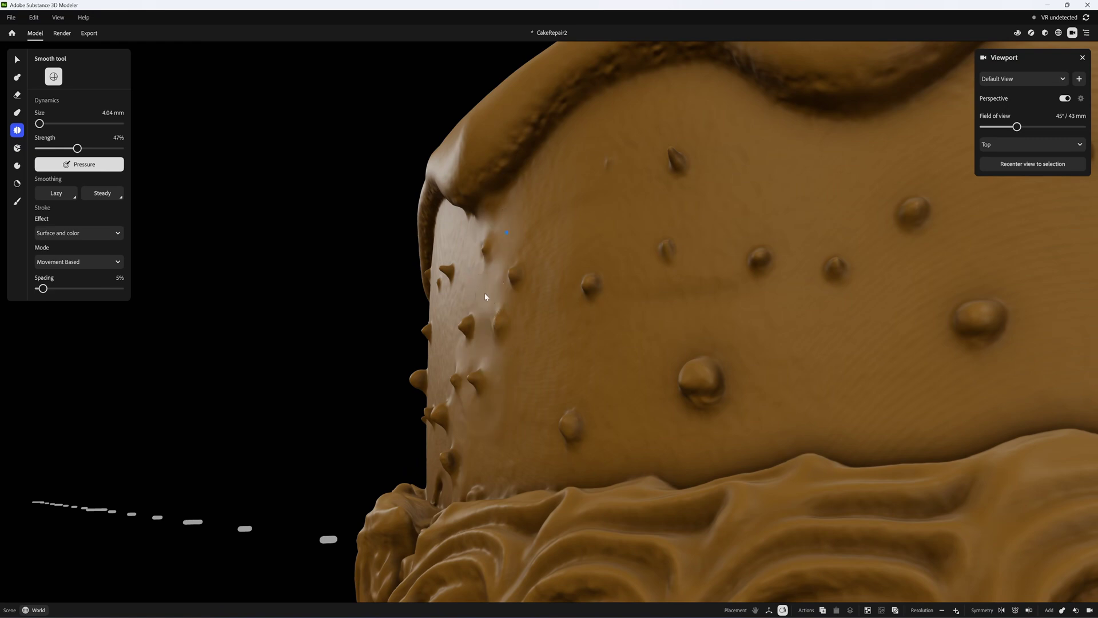
pyautogui.moveTo(485, 296); pyautogui.dragTo(499, 391, button='middle')
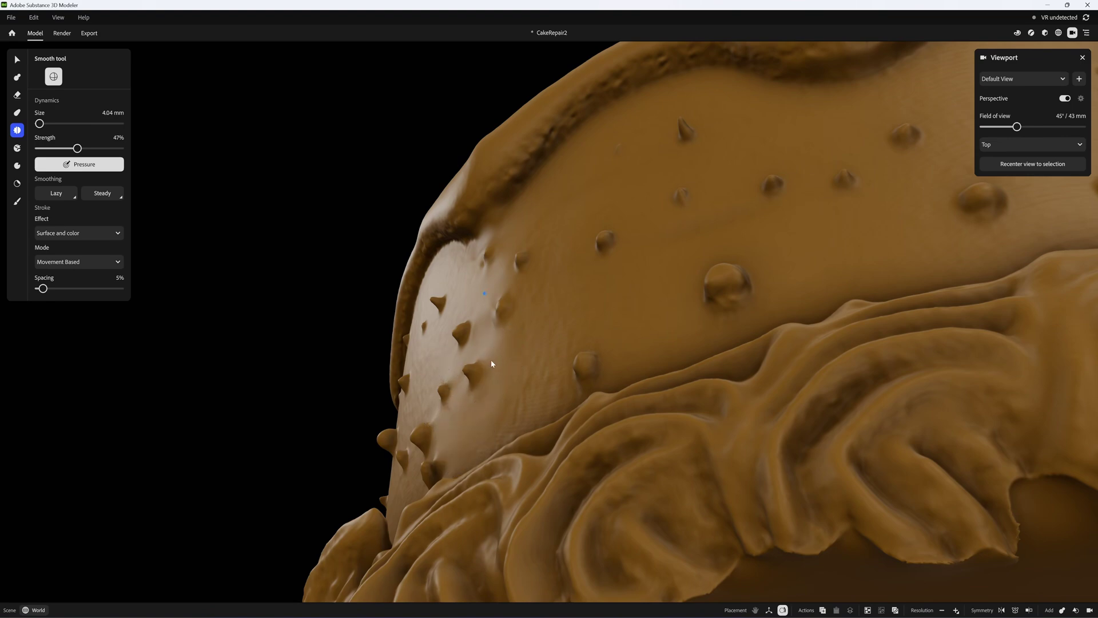
pyautogui.moveTo(491, 364); pyautogui.dragTo(464, 407, button='middle')
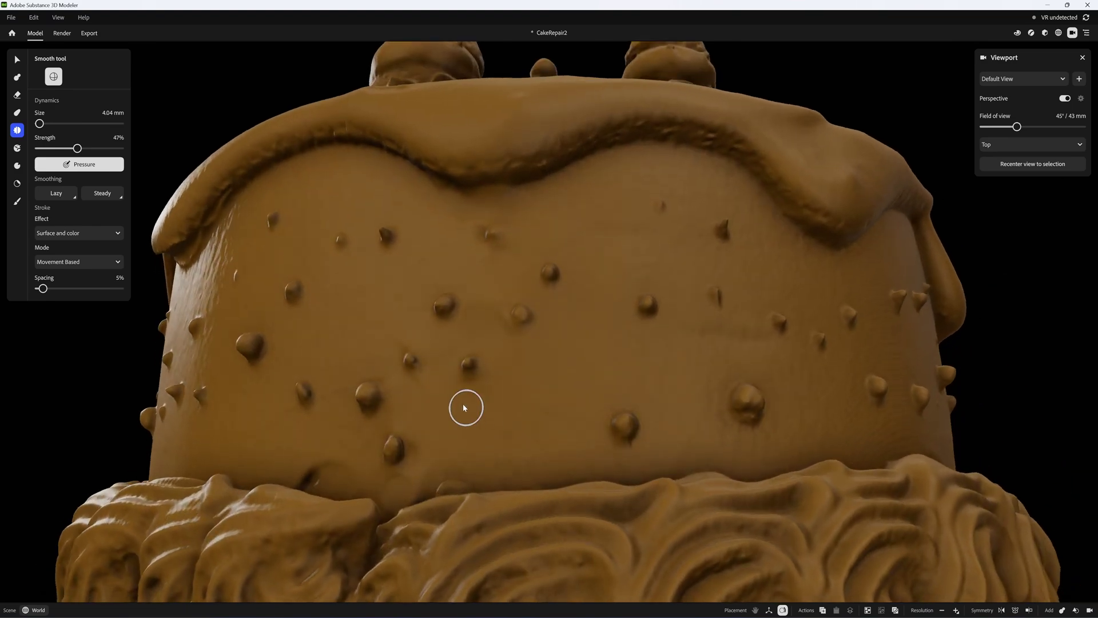
pyautogui.moveTo(464, 408); pyautogui.dragTo(541, 314, button='right')
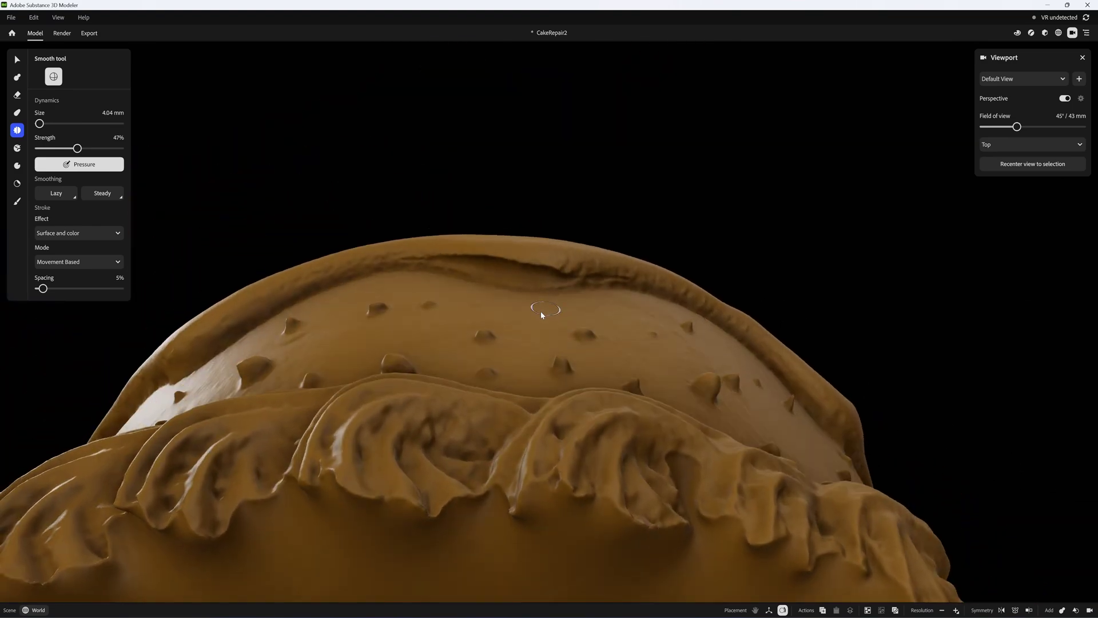
# - Fill the hollow beneath the front icing drip's edge with a 4.37 mm additive Buildup brush at 24% strength
pyautogui.click(17, 148)
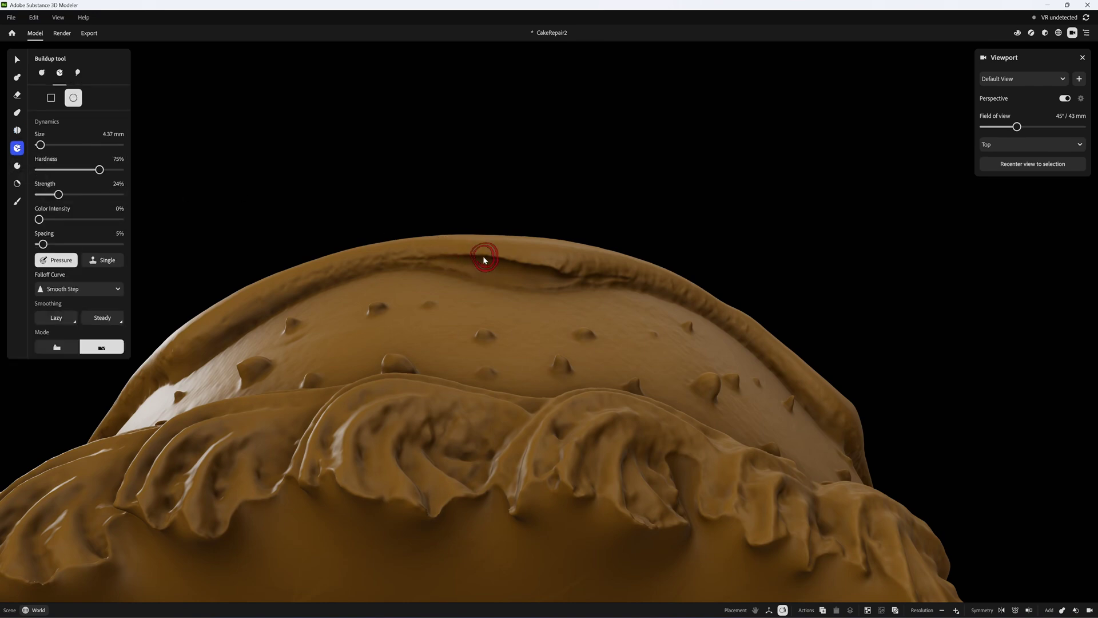
pyautogui.press('ctrl')
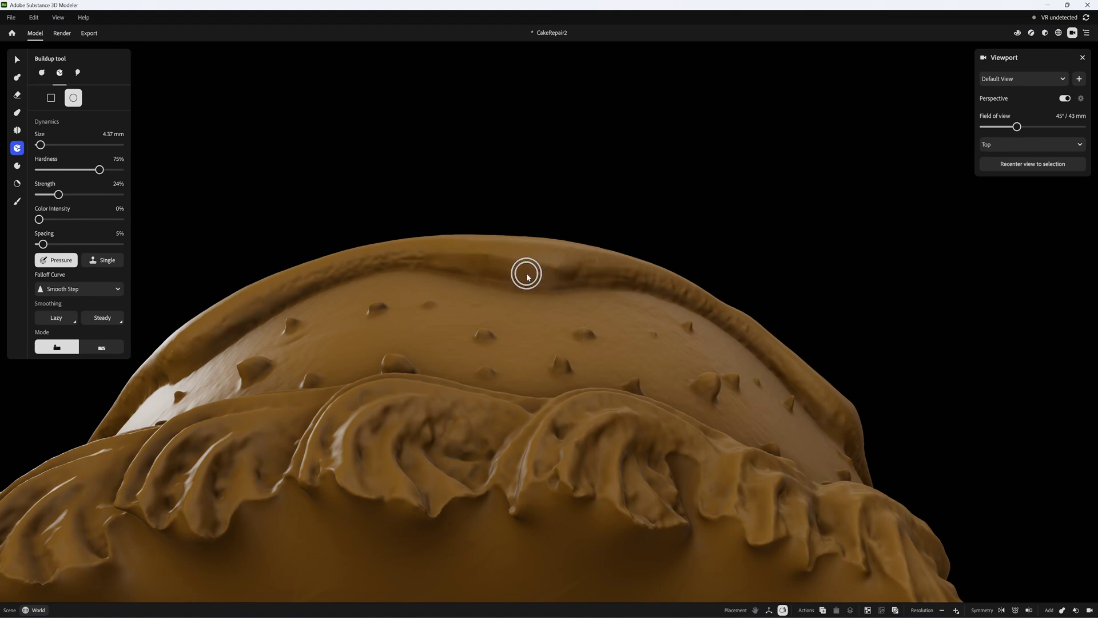
pyautogui.moveTo(527, 280)
pyautogui.keyDown('alt'); pyautogui.mouseDown()
pyautogui.moveTo(559, 313)
pyautogui.moveTo(507, 311)
pyautogui.moveTo(515, 319)
pyautogui.mouseUp(); pyautogui.keyUp('alt')
# - Smooth the underside of the icing edge around the front drip with a 4.04 mm brush at 47% and 35% strength
pyautogui.click(17, 130)
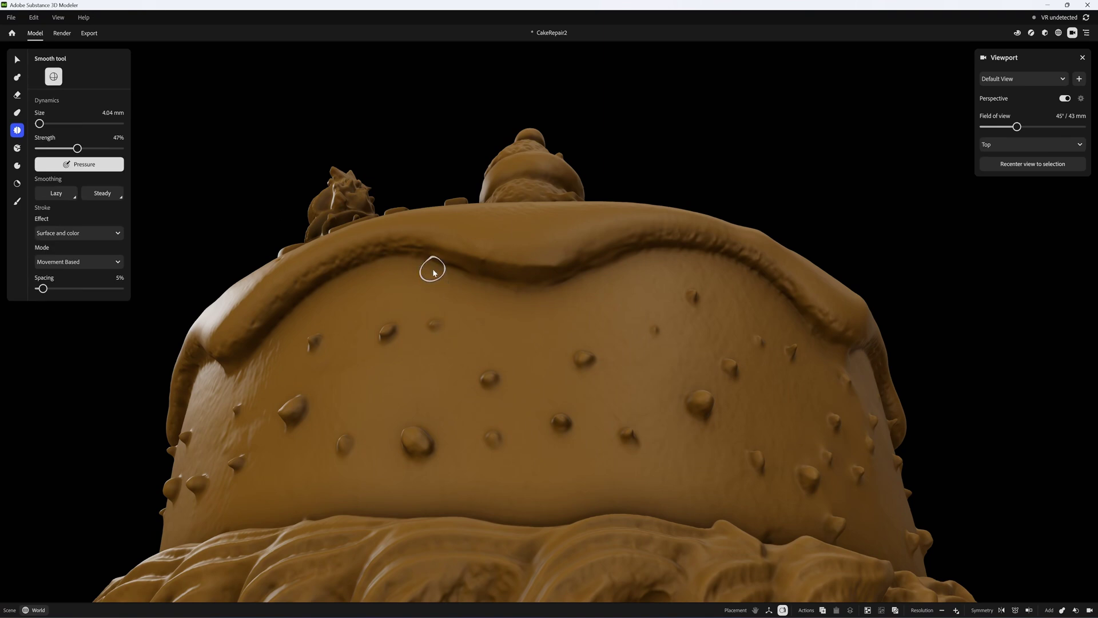
pyautogui.keyDown('alt'); pyautogui.moveTo(431, 268); pyautogui.dragTo(503, 258); pyautogui.keyUp('alt')
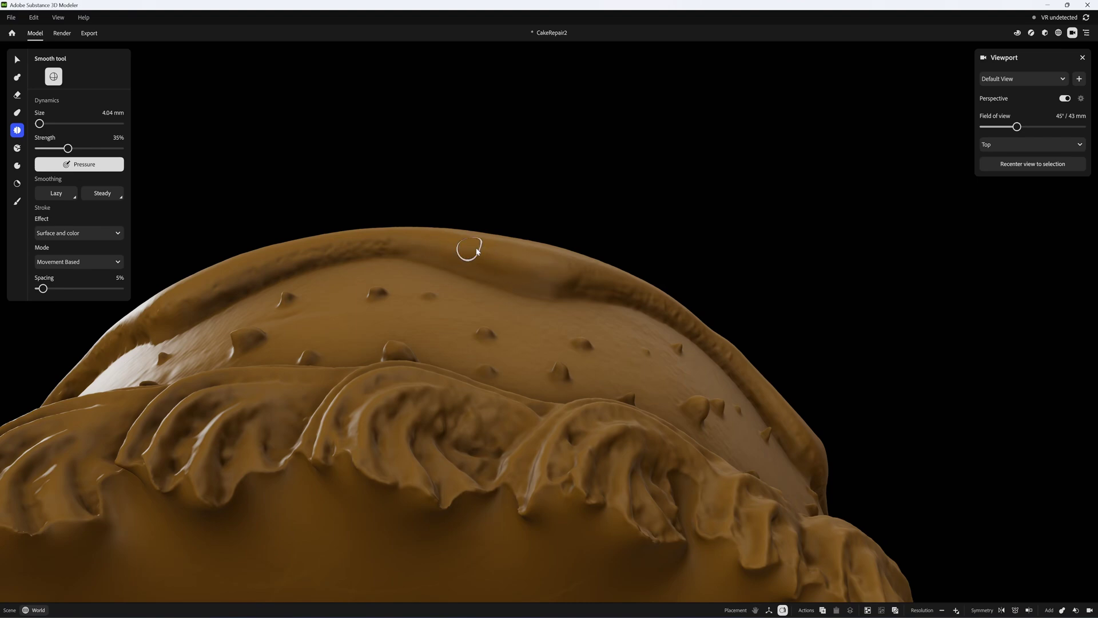
pyautogui.keyDown('alt'); pyautogui.moveTo(590, 280); pyautogui.dragTo(554, 283); pyautogui.keyUp('alt')
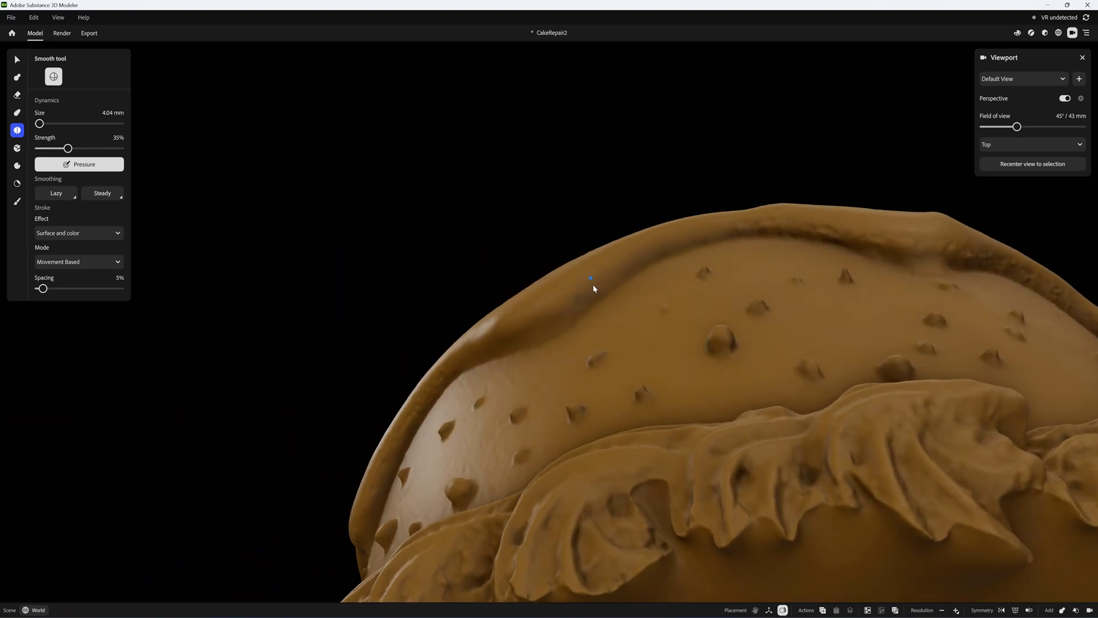
pyautogui.keyDown('alt'); pyautogui.moveTo(593, 288); pyautogui.dragTo(604, 277); pyautogui.keyUp('alt')
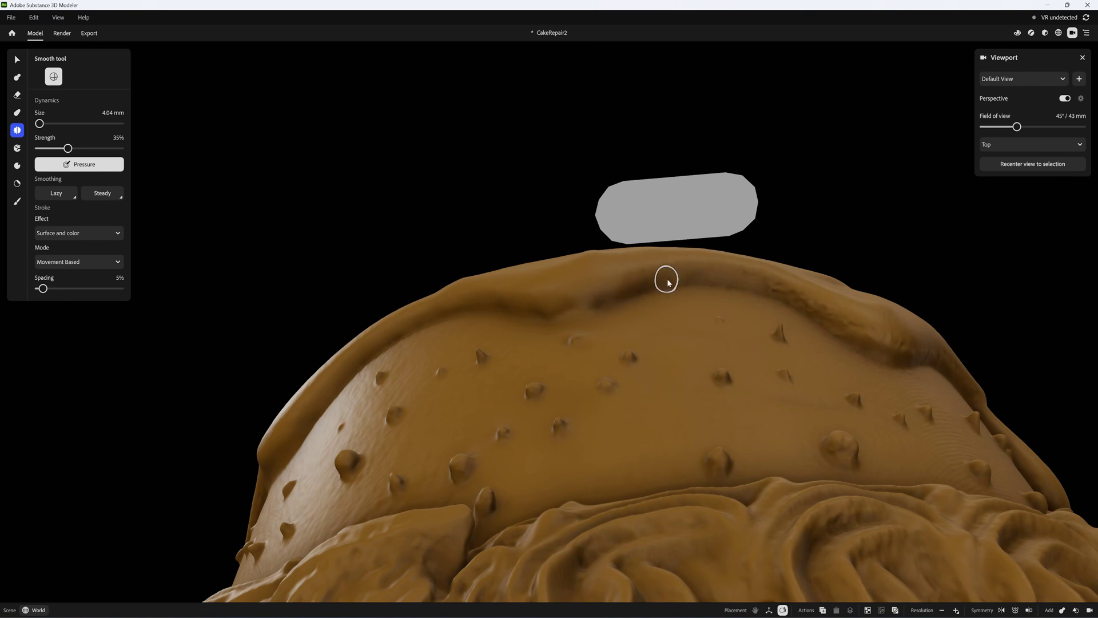
pyautogui.keyDown('alt'); pyautogui.moveTo(626, 297); pyautogui.dragTo(650, 310); pyautogui.keyUp('alt')
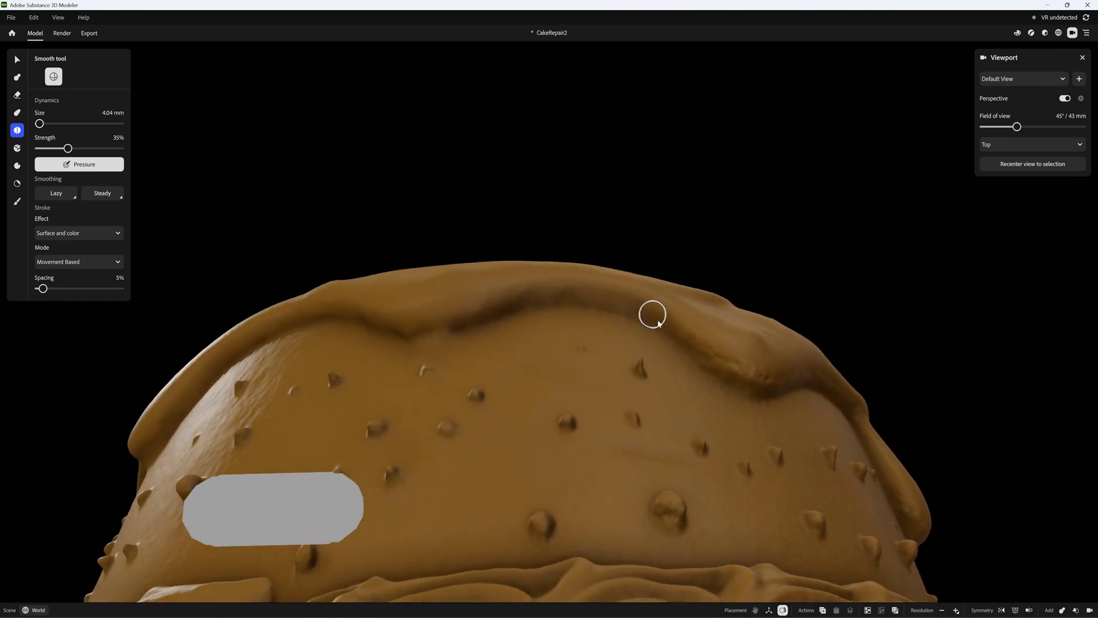
# - Continue smoothing the icing's lower edge around the neighbouring drips with the 4.04 mm brush at 35% strength
pyautogui.keyDown('alt'); pyautogui.moveTo(730, 354); pyautogui.dragTo(563, 306); pyautogui.keyUp('alt')
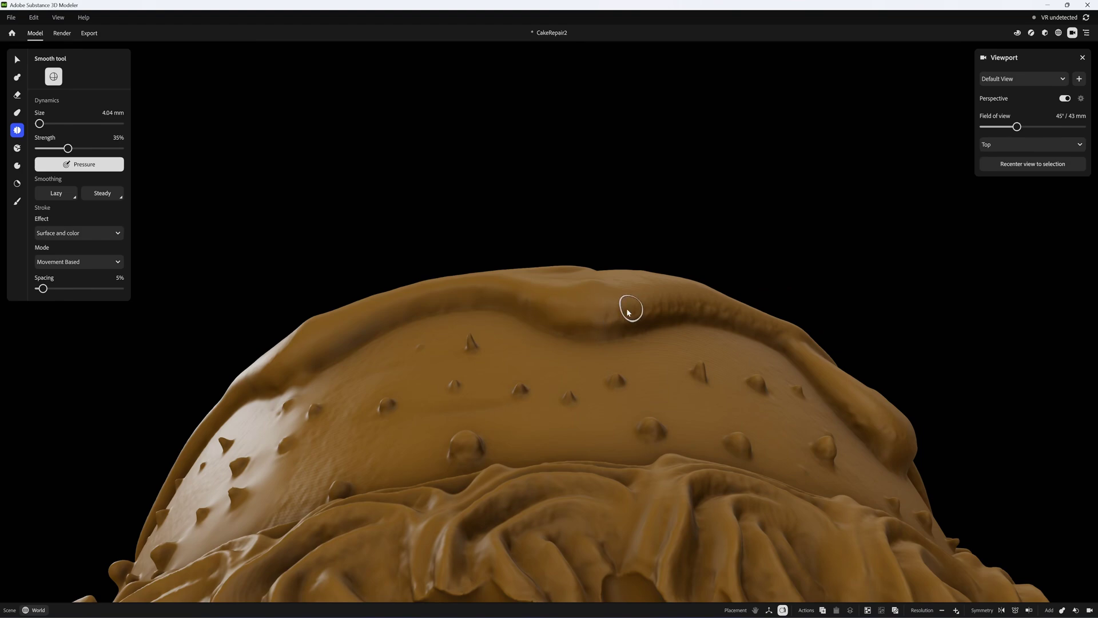
pyautogui.keyDown('alt'); pyautogui.moveTo(652, 311); pyautogui.dragTo(623, 314); pyautogui.keyUp('alt')
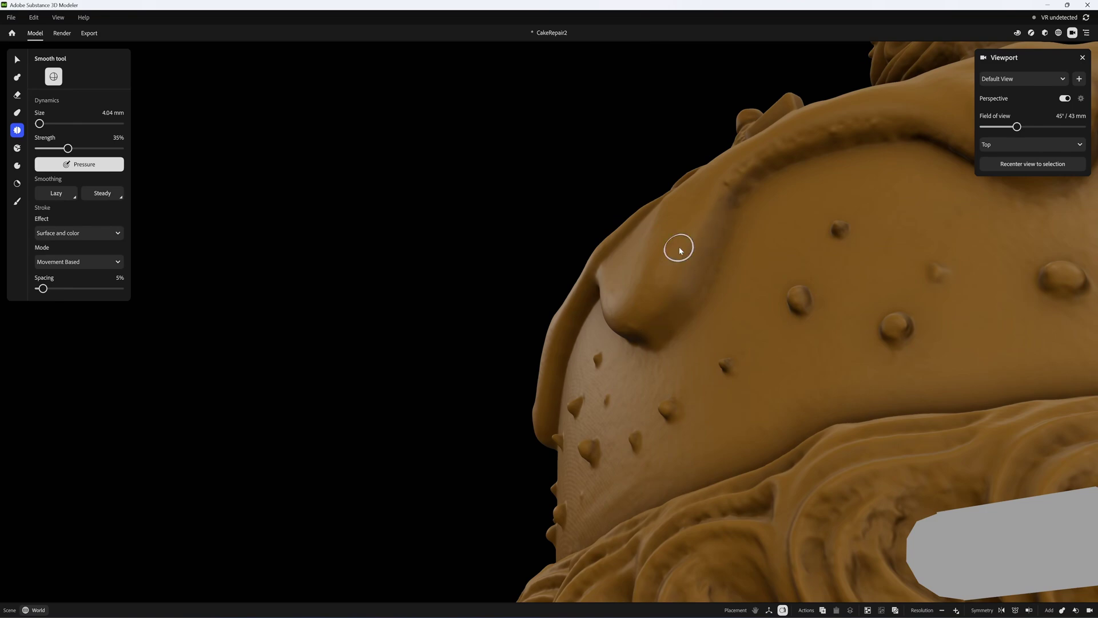
pyautogui.keyDown('alt'); pyautogui.moveTo(692, 287); pyautogui.dragTo(577, 248); pyautogui.keyUp('alt')
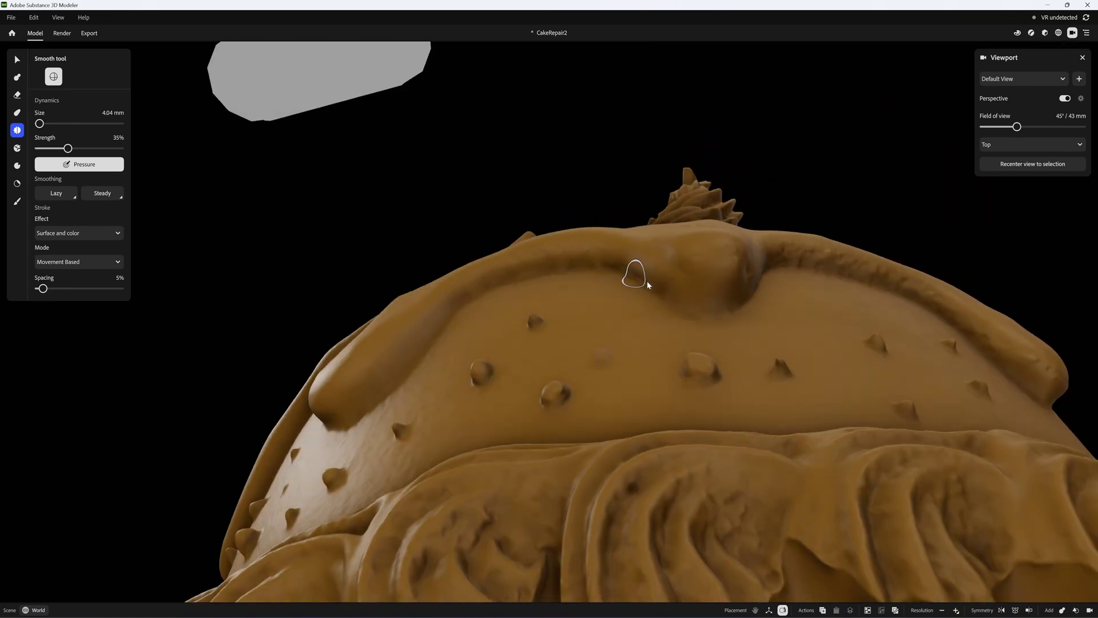
pyautogui.keyDown('alt'); pyautogui.moveTo(648, 284); pyautogui.dragTo(769, 240); pyautogui.keyUp('alt')
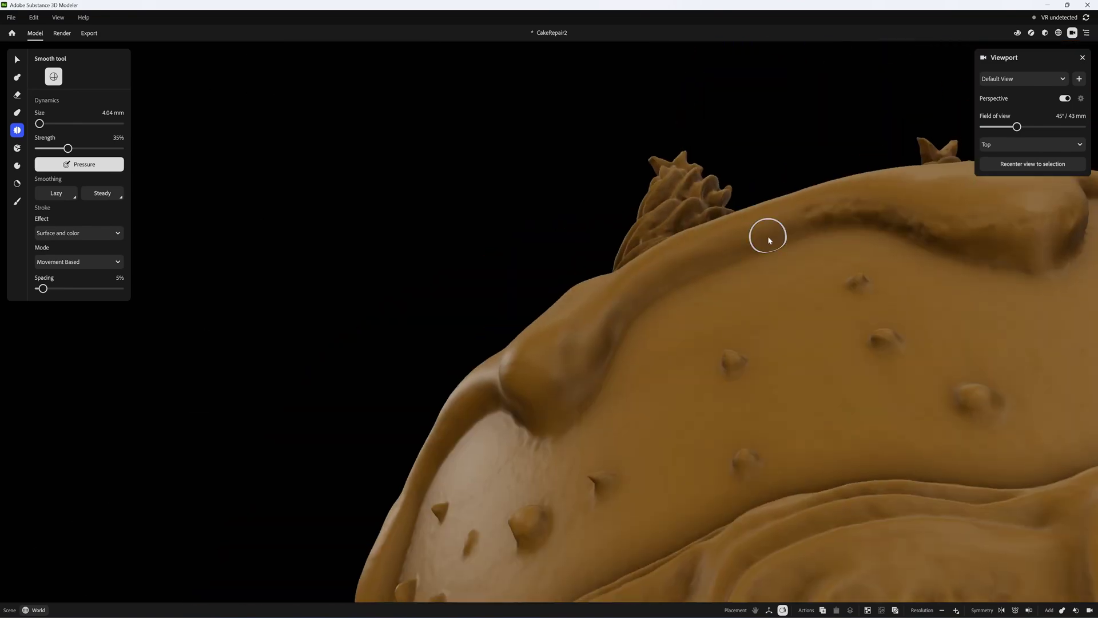
# - Smooth the rough creases under the remaining icing drips with 1.71 mm and 3.34 mm brushes at 35% strength
pyautogui.moveTo(669, 302)
pyautogui.keyDown('alt'); pyautogui.mouseDown()
pyautogui.moveTo(584, 268)
pyautogui.moveTo(744, 269)
pyautogui.mouseUp(); pyautogui.keyUp('alt')
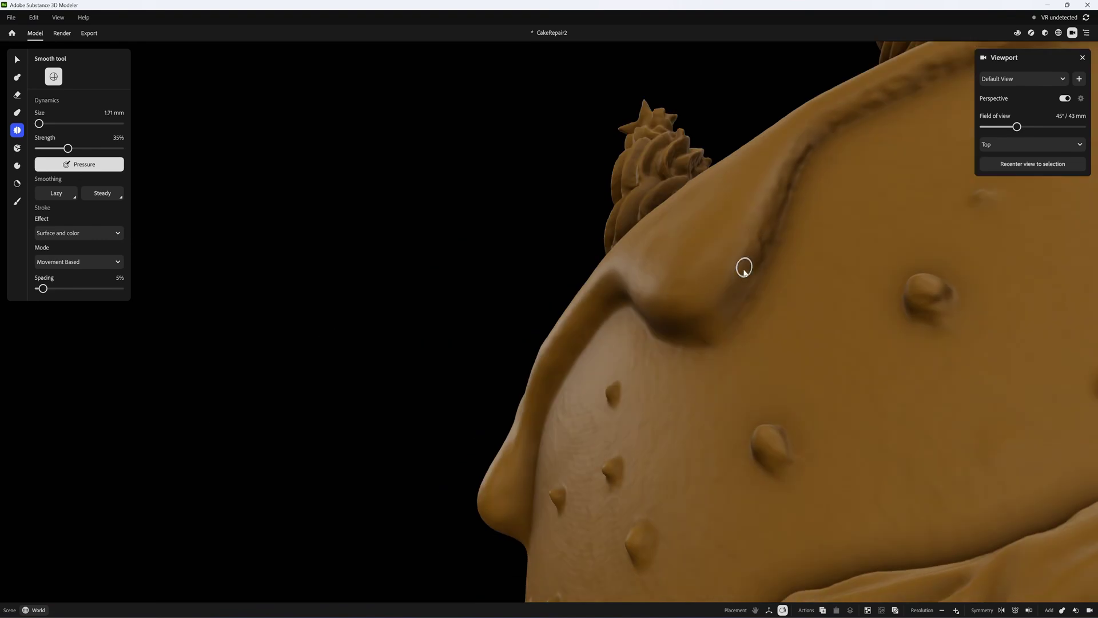
pyautogui.keyDown('alt'); pyautogui.moveTo(801, 157); pyautogui.dragTo(591, 266); pyautogui.keyUp('alt')
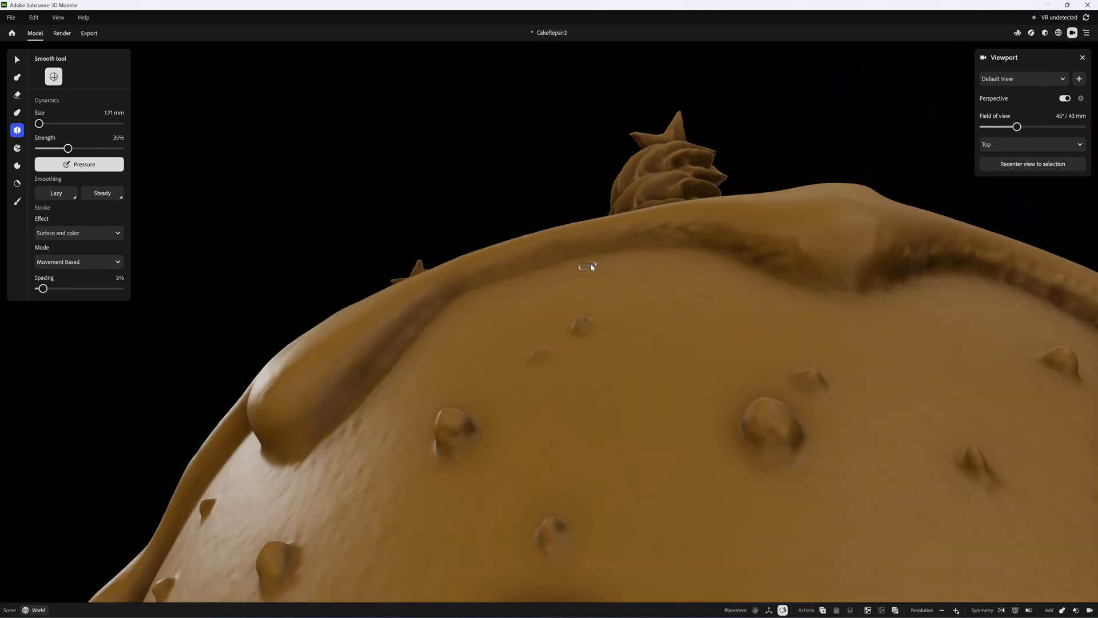
pyautogui.moveTo(872, 289)
pyautogui.keyDown('alt'); pyautogui.mouseDown()
pyautogui.moveTo(610, 333)
pyautogui.moveTo(694, 334)
pyautogui.moveTo(699, 347)
pyautogui.mouseUp(); pyautogui.keyUp('alt')
pyautogui.keyDown('alt'); pyautogui.moveTo(927, 279); pyautogui.dragTo(648, 330); pyautogui.keyUp('alt')
pyautogui.keyDown('alt'); pyautogui.moveTo(811, 318); pyautogui.dragTo(662, 236); pyautogui.keyUp('alt')
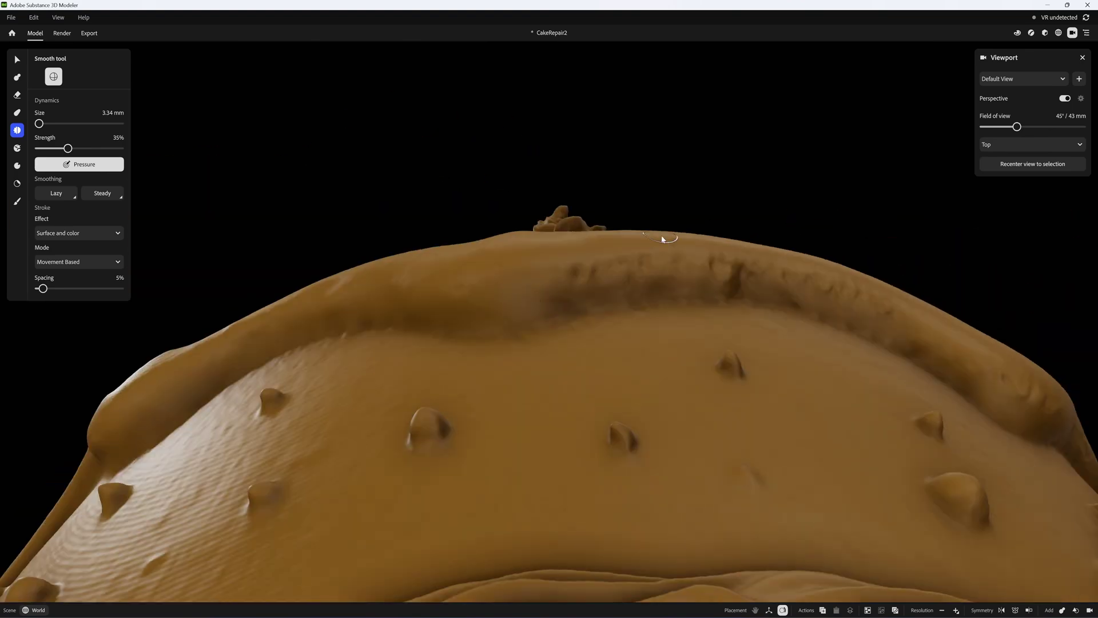
pyautogui.moveTo(897, 299)
pyautogui.keyDown('alt'); pyautogui.mouseDown()
pyautogui.moveTo(559, 250)
pyautogui.moveTo(675, 346)
pyautogui.moveTo(558, 403)
pyautogui.moveTo(688, 343)
pyautogui.moveTo(650, 392)
pyautogui.moveTo(476, 263)
pyautogui.moveTo(655, 253)
pyautogui.mouseUp(); pyautogui.keyUp('alt')
# - Shape the cube clay primitive into a thin, wide board beneath the cake, 0.25 m in size
pyautogui.keyDown('alt'); pyautogui.moveTo(656, 253); pyautogui.dragTo(556, 395, button='right'); pyautogui.keyUp('alt')
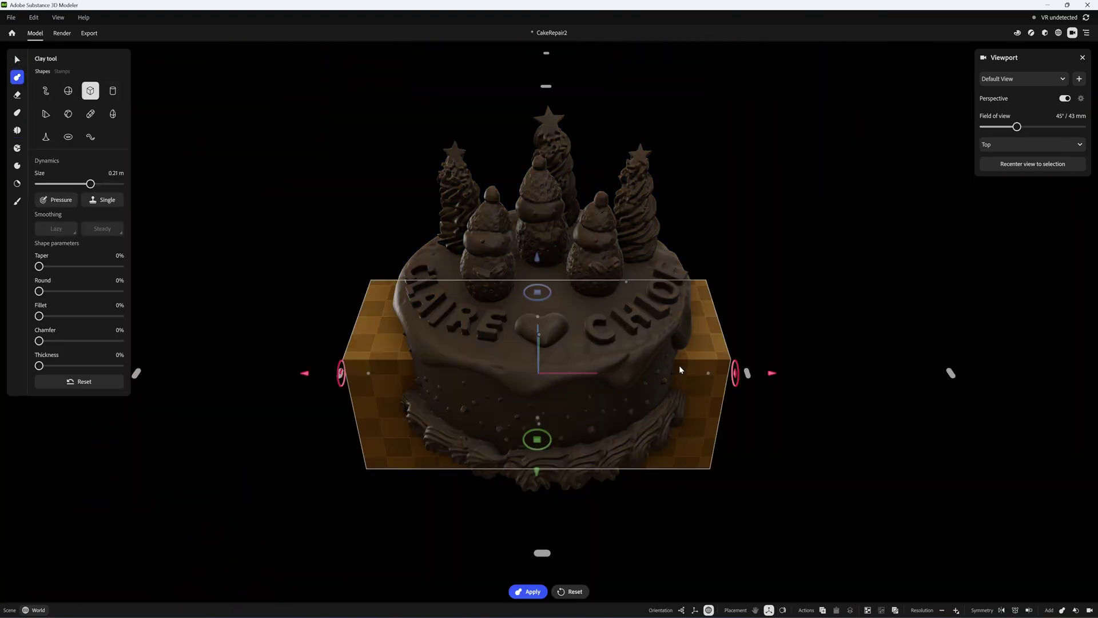
pyautogui.moveTo(720, 441)
pyautogui.keyDown('alt'); pyautogui.mouseDown()
pyautogui.moveTo(692, 440)
pyautogui.moveTo(614, 403)
pyautogui.moveTo(711, 422)
pyautogui.mouseUp(); pyautogui.keyUp('alt')
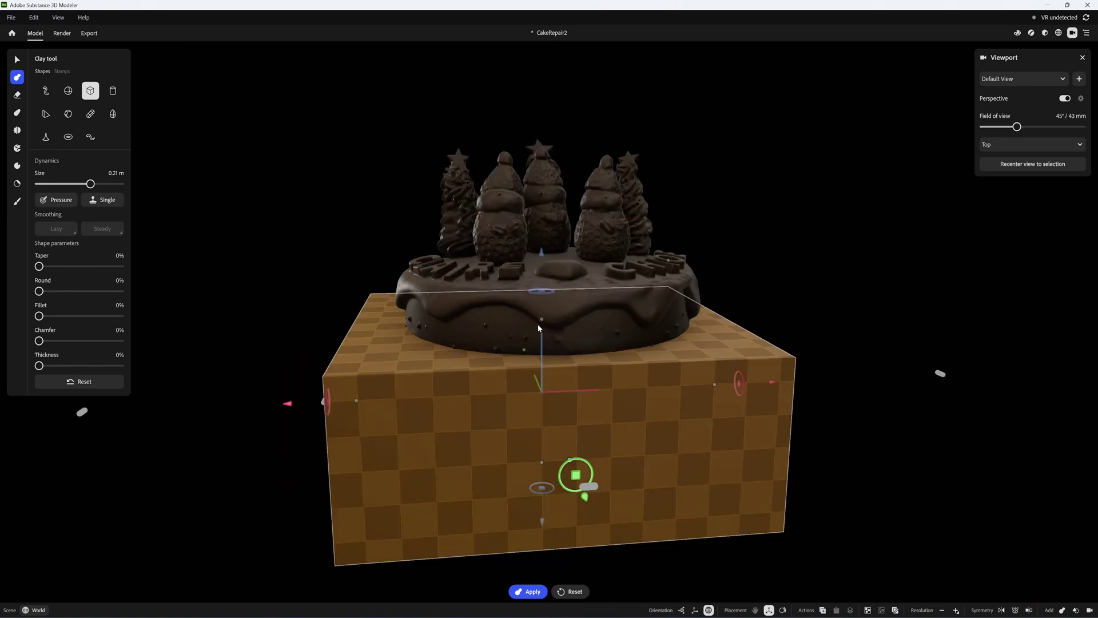
pyautogui.moveTo(541, 320); pyautogui.dragTo(543, 355)
pyautogui.moveTo(544, 355); pyautogui.dragTo(543, 435)
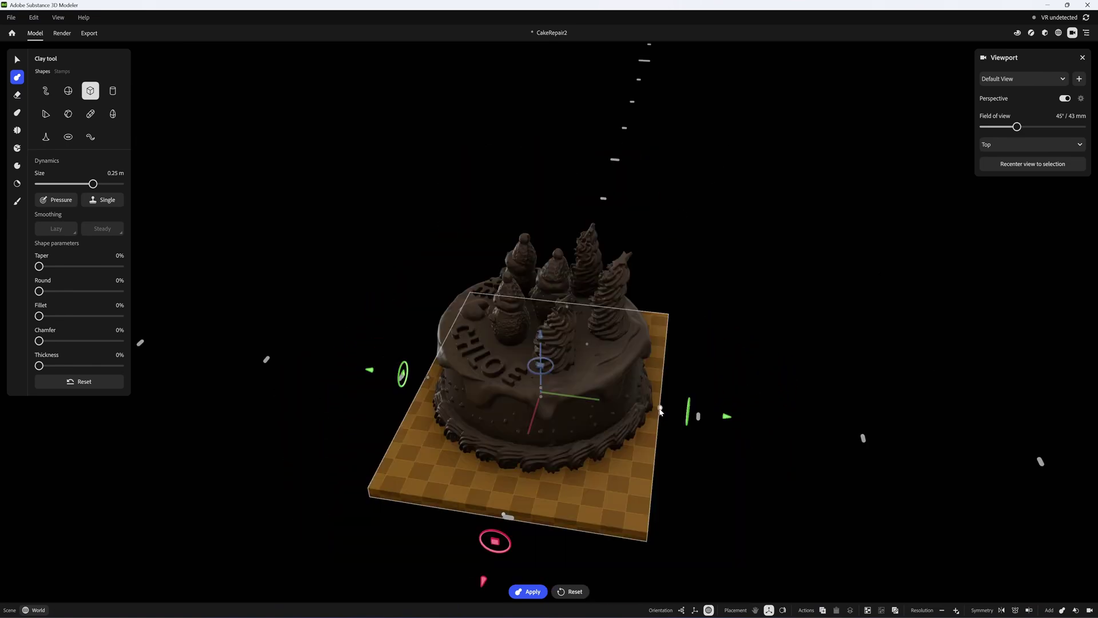
pyautogui.moveTo(659, 408); pyautogui.dragTo(564, 487)
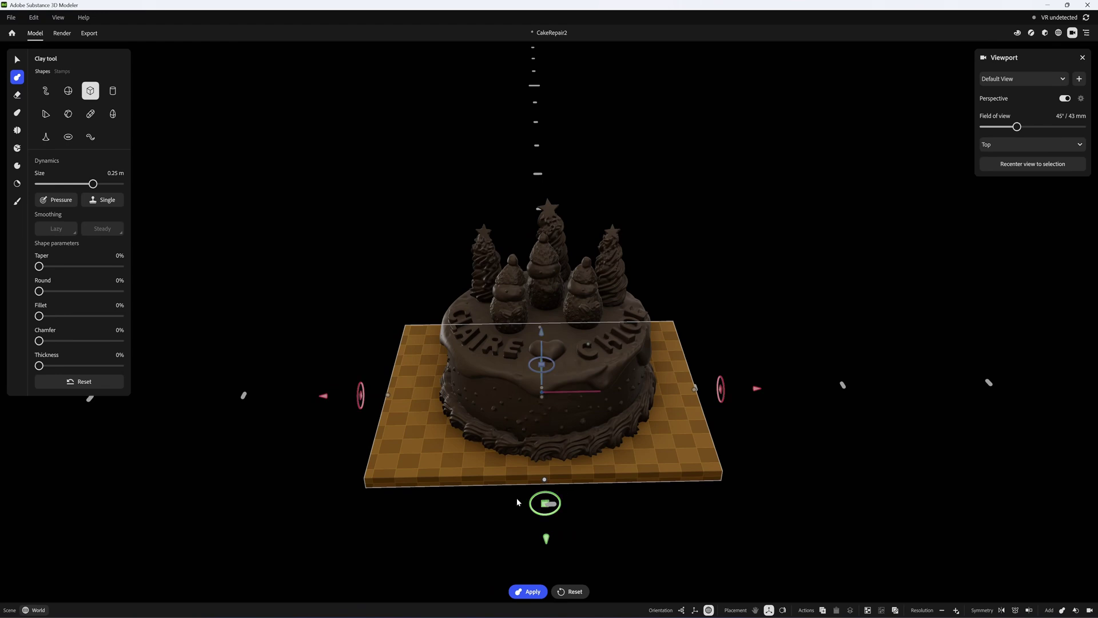
pyautogui.moveTo(516, 502); pyautogui.dragTo(509, 524, button='right')
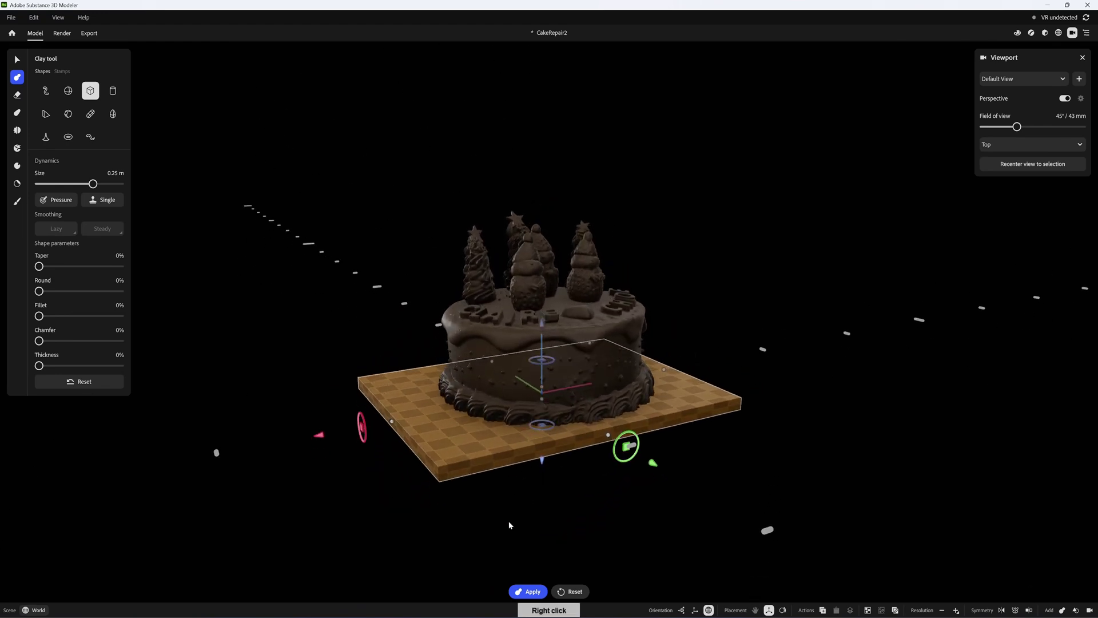
# - Increase the board's resolution and round its corners by 23%
pyautogui.rightClick(509, 525)
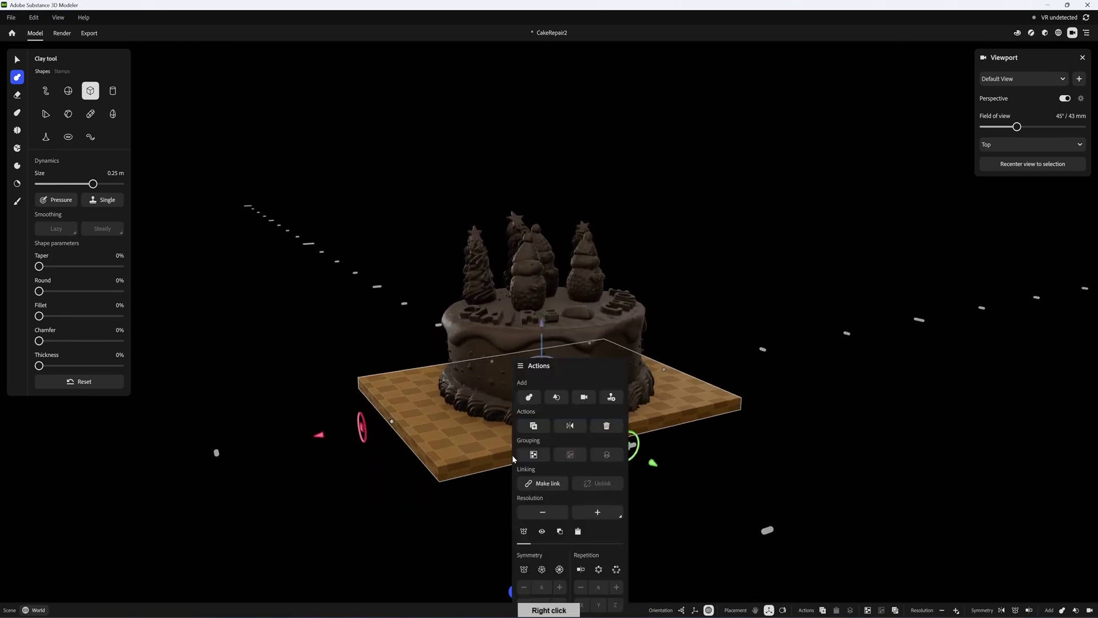
pyautogui.click(598, 513)
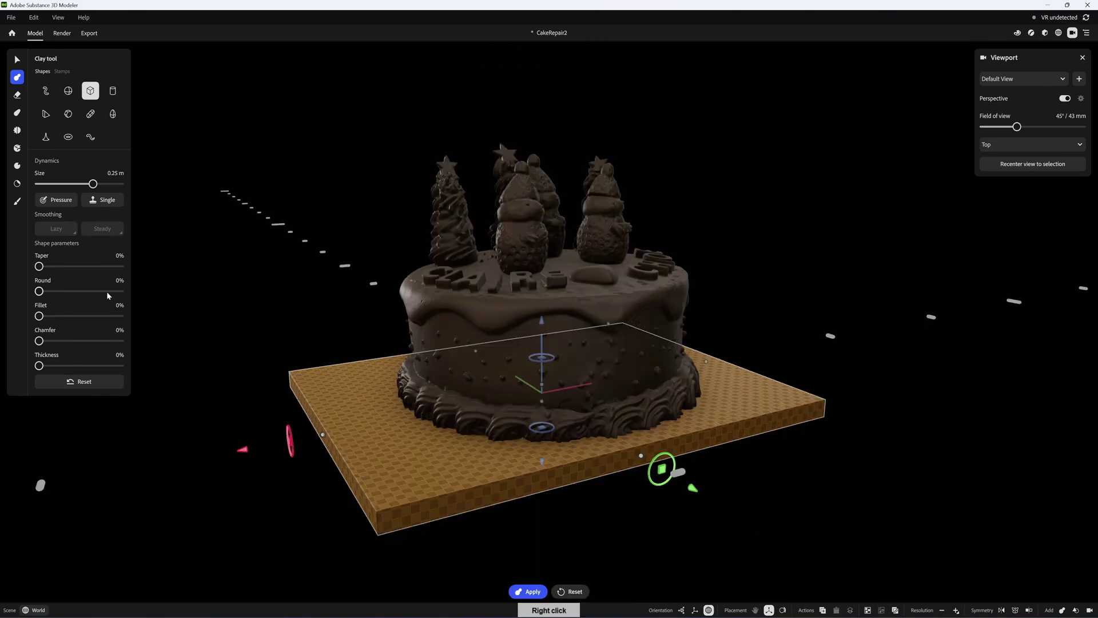
pyautogui.moveTo(39, 292); pyautogui.dragTo(58, 292)
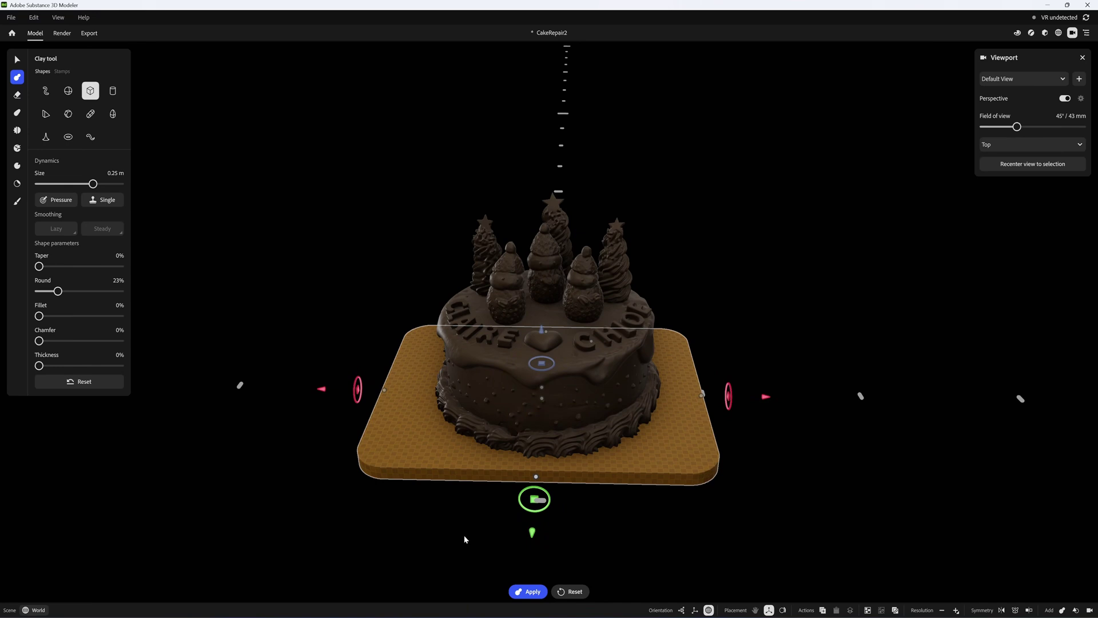
pyautogui.scroll(3, 429, 517)
pyautogui.moveTo(432, 545); pyautogui.dragTo(472, 523, button='right')
# - Reduce the raised slab shape to 0.24 m with 4% thickness and use it to carve an inset groove around the board's top
pyautogui.moveTo(541, 324); pyautogui.dragTo(543, 290)
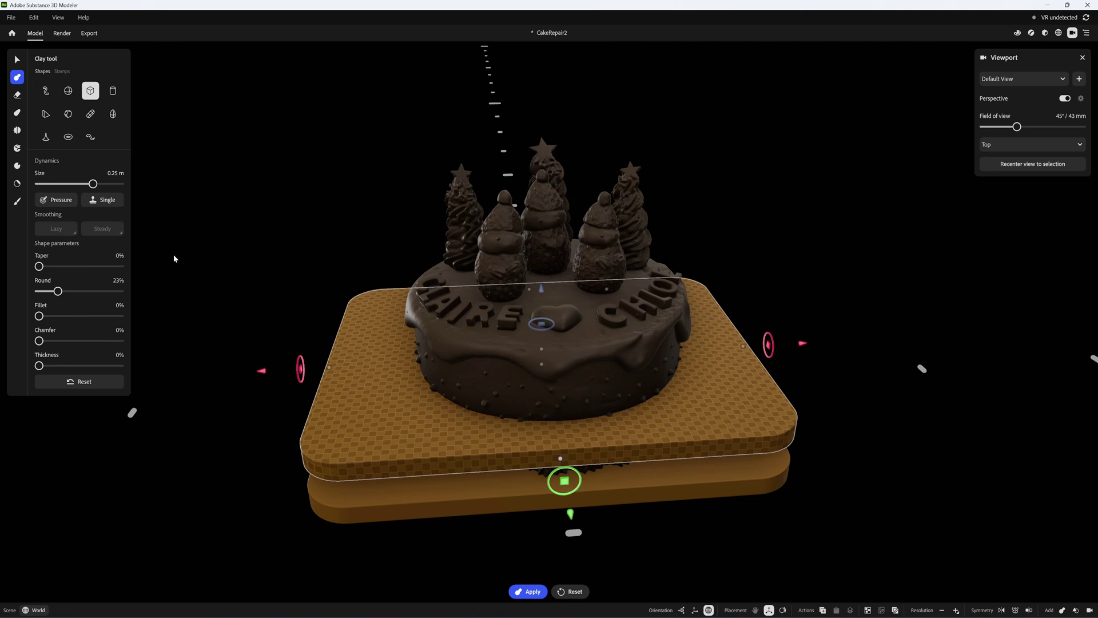
pyautogui.moveTo(95, 183); pyautogui.dragTo(94, 184)
pyautogui.moveTo(798, 272); pyautogui.dragTo(712, 232, button='right')
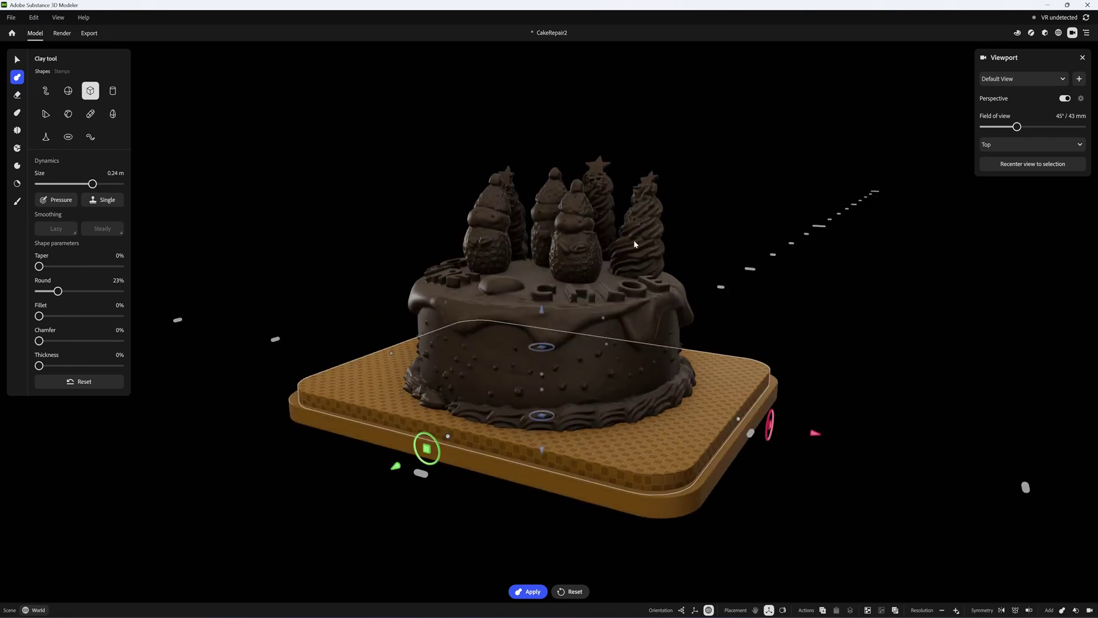
pyautogui.moveTo(40, 365); pyautogui.dragTo(43, 366)
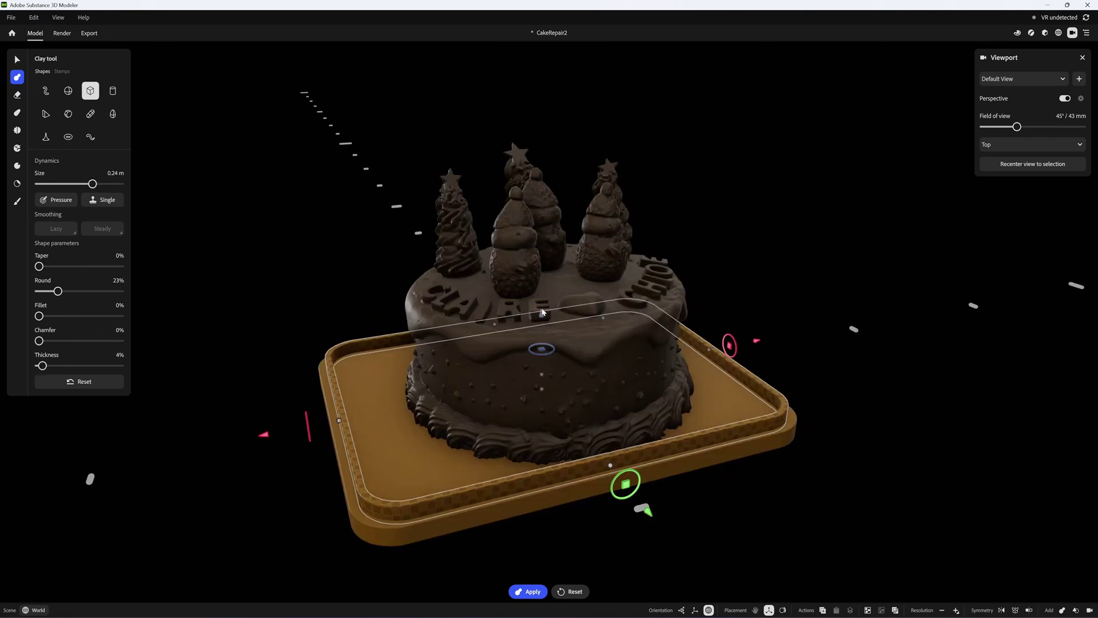
pyautogui.moveTo(543, 313)
pyautogui.mouseDown()
pyautogui.moveTo(540, 301)
pyautogui.moveTo(541, 311)
pyautogui.mouseUp()
pyautogui.press('e')
pyautogui.click(17, 59)
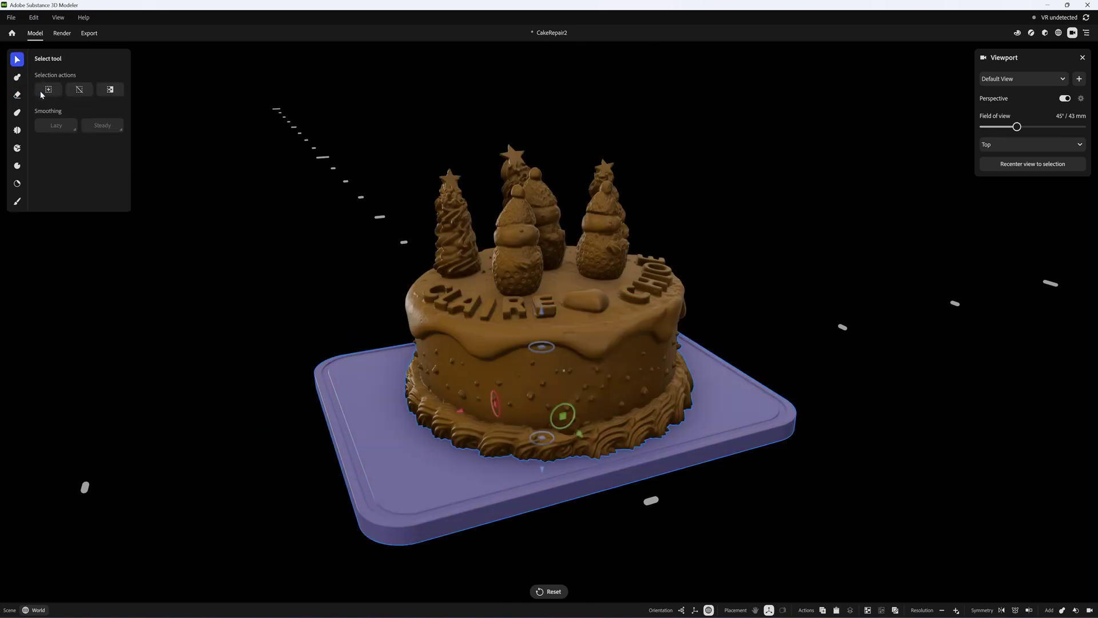
pyautogui.click(726, 497)
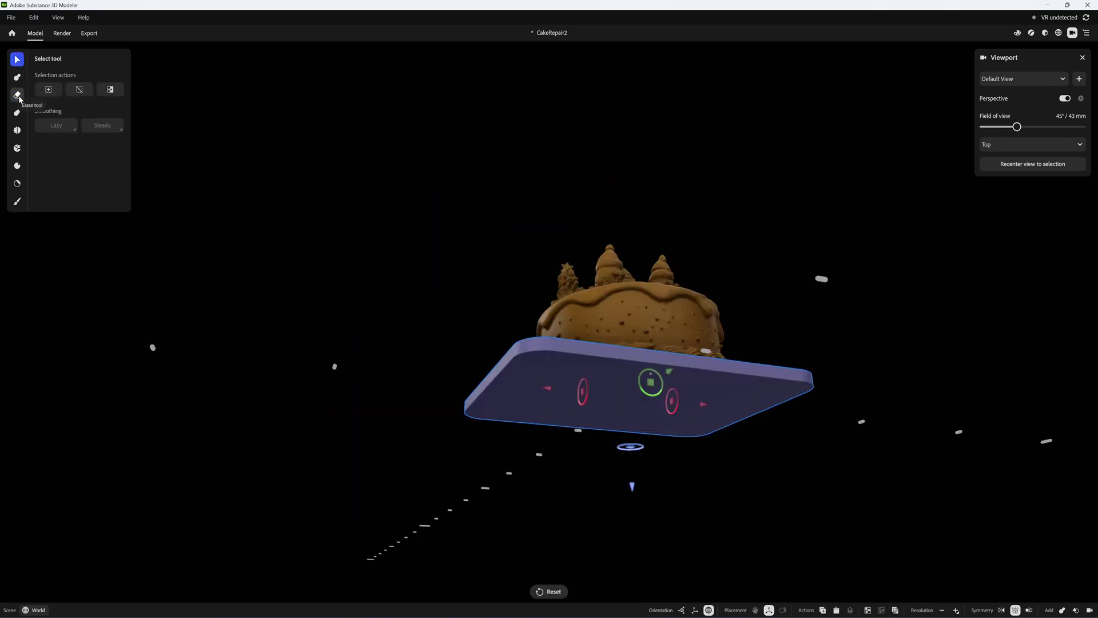
# - Erase mirrored capsule-shaped grips, 3.89 cm in size, from the underside of two opposite board edges
pyautogui.click(17, 94)
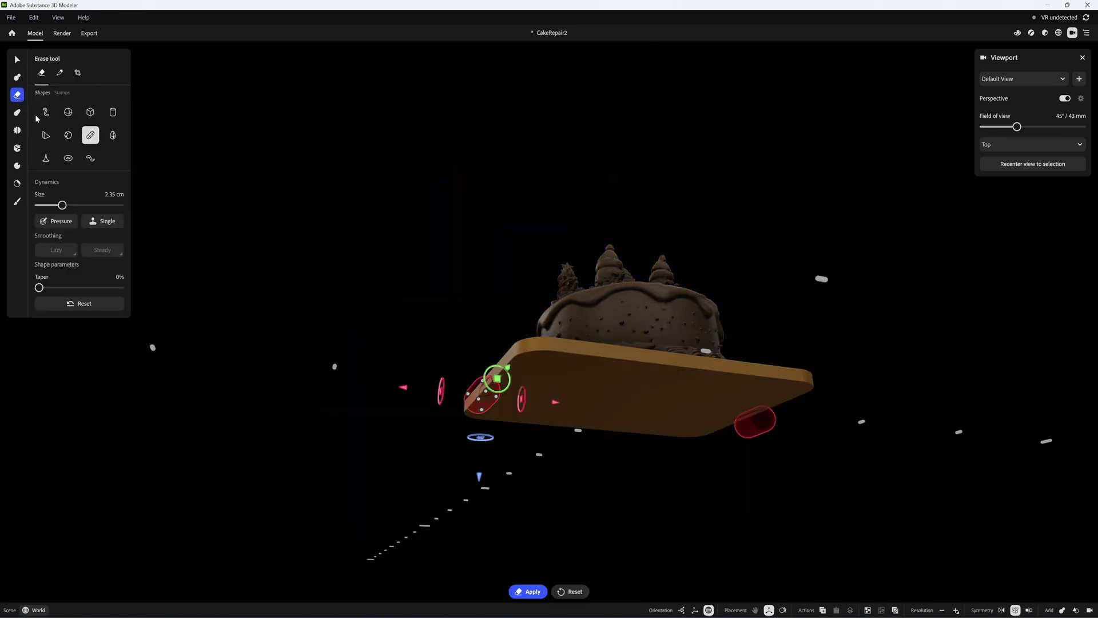
pyautogui.moveTo(564, 296); pyautogui.dragTo(433, 387, button='right')
pyautogui.moveTo(441, 389); pyautogui.dragTo(435, 389)
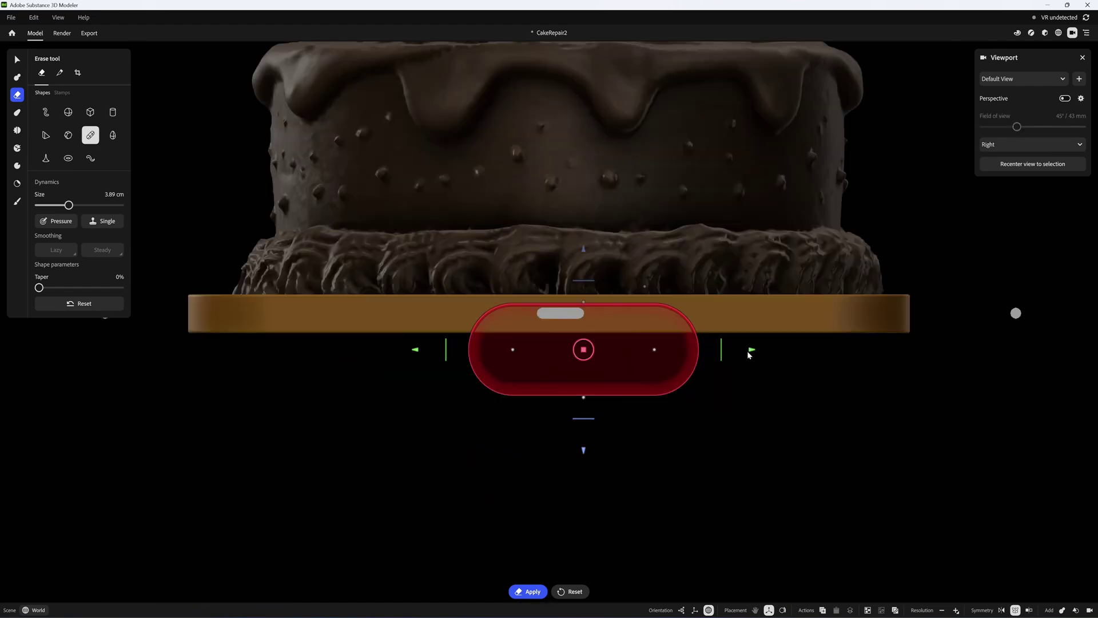
pyautogui.moveTo(752, 349); pyautogui.dragTo(731, 350)
pyautogui.moveTo(753, 441); pyautogui.dragTo(698, 466, button='right')
pyautogui.scroll(-5, 653, 411)
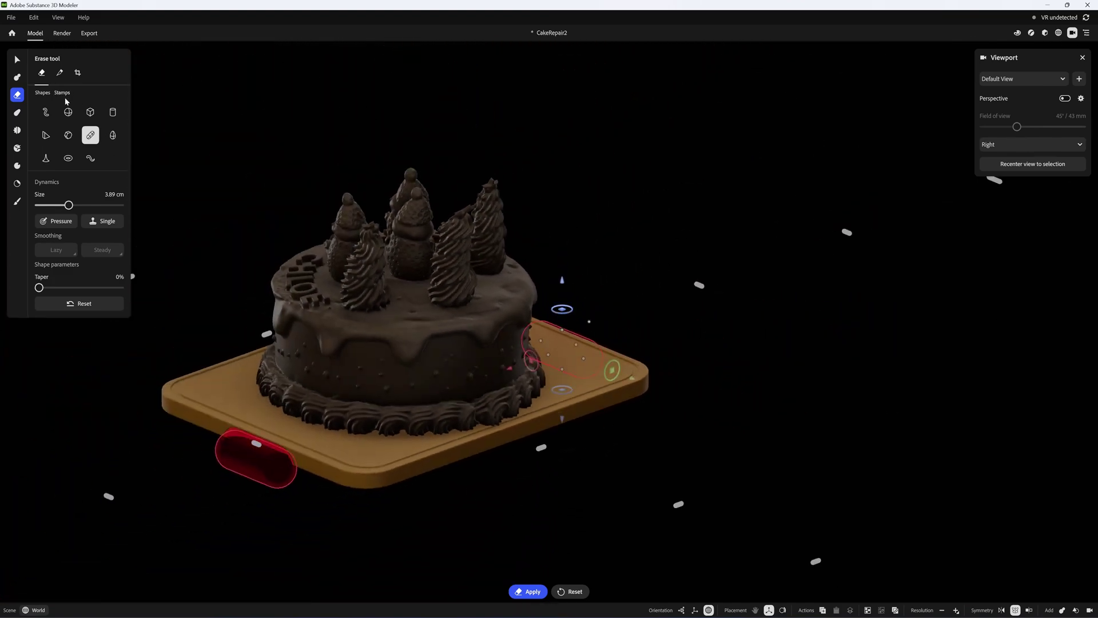
pyautogui.click(17, 59)
pyautogui.click(461, 497)
pyautogui.moveTo(486, 499)
pyautogui.mouseDown(button='right')
pyautogui.moveTo(444, 431)
pyautogui.moveTo(387, 448)
pyautogui.moveTo(397, 473)
pyautogui.moveTo(416, 485)
pyautogui.moveTo(517, 451)
pyautogui.moveTo(505, 485)
pyautogui.moveTo(460, 478)
pyautogui.moveTo(428, 416)
pyautogui.moveTo(443, 453)
pyautogui.moveTo(452, 434)
pyautogui.mouseUp(button='right')
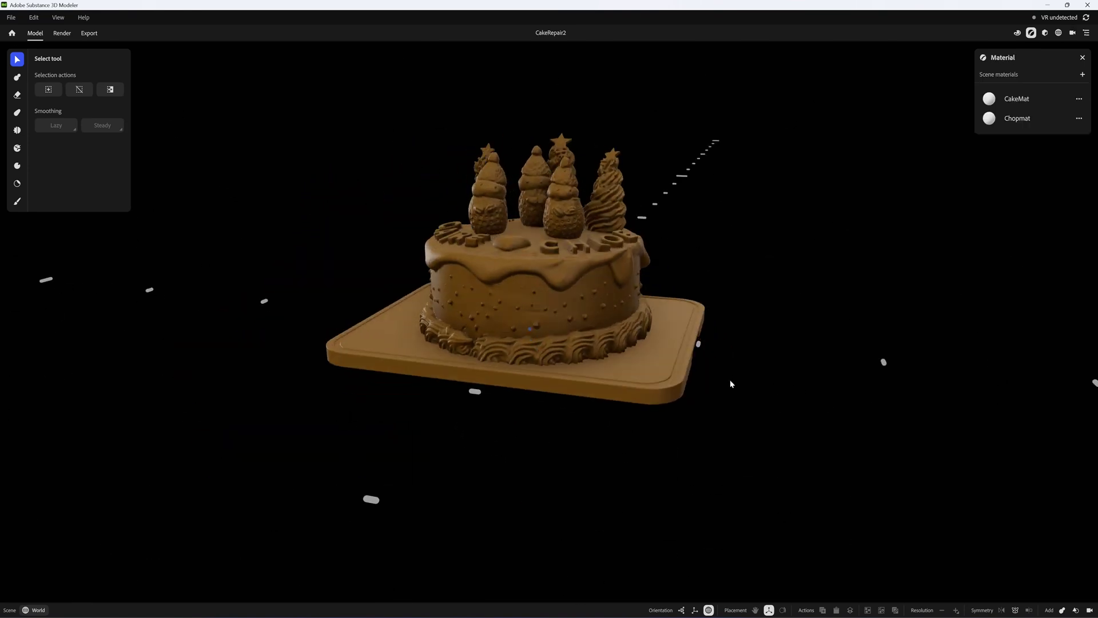
pyautogui.moveTo(744, 403); pyautogui.dragTo(714, 365, button='right')
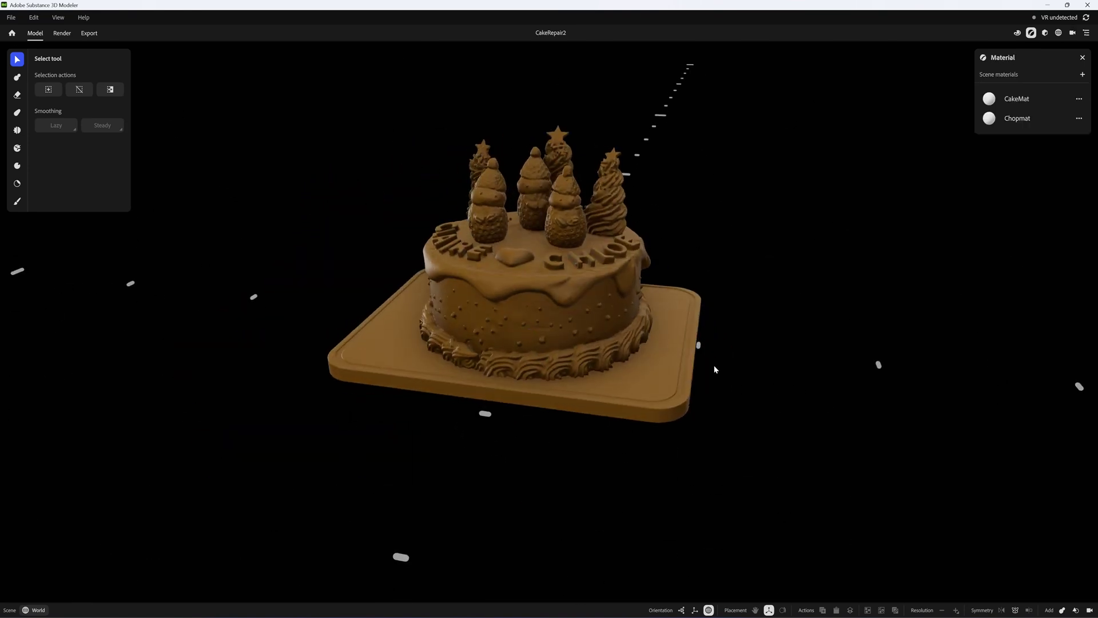
pyautogui.moveTo(669, 314); pyautogui.dragTo(640, 414, button='right')
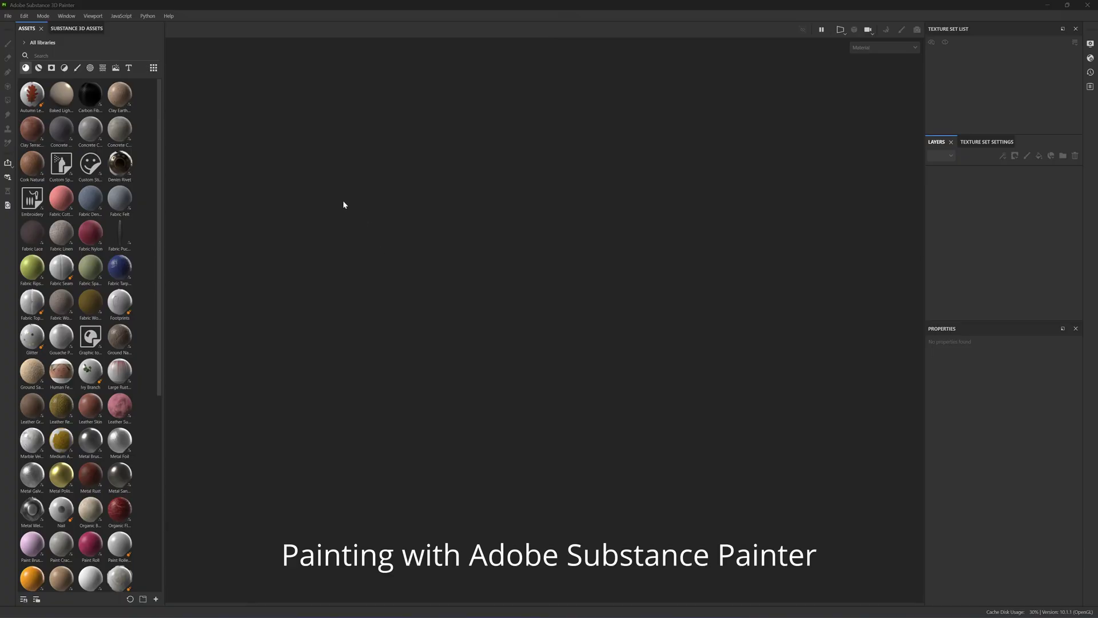
# - Start a new project in Substance 3D Painter and load the CakeRepair2 mesh file into it
pyautogui.hotkey('ctrl', 'n')
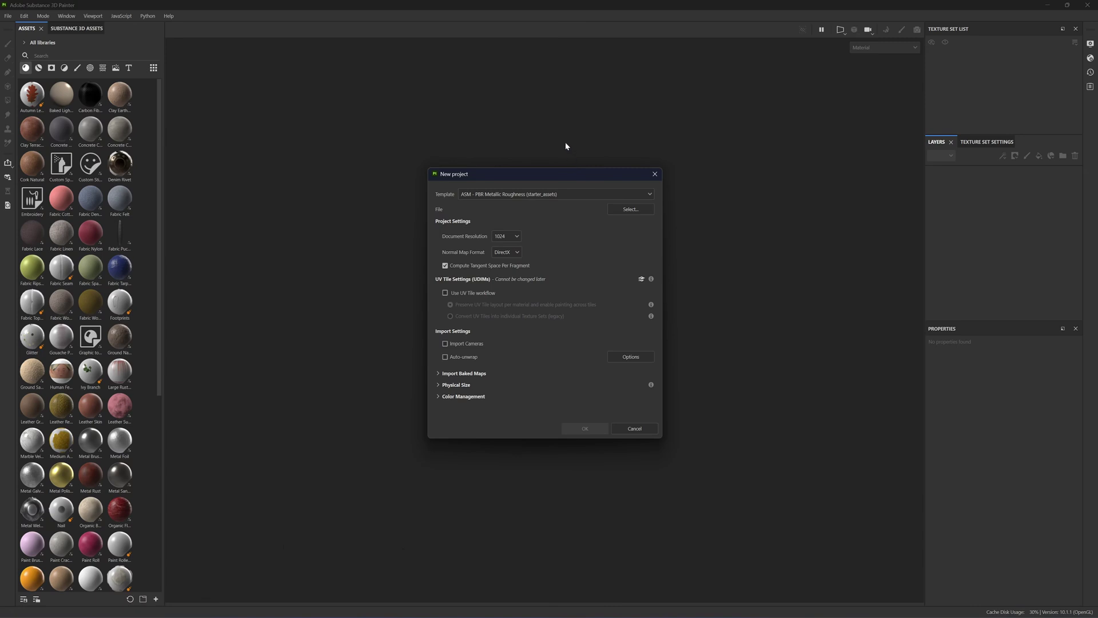
pyautogui.click(630, 209)
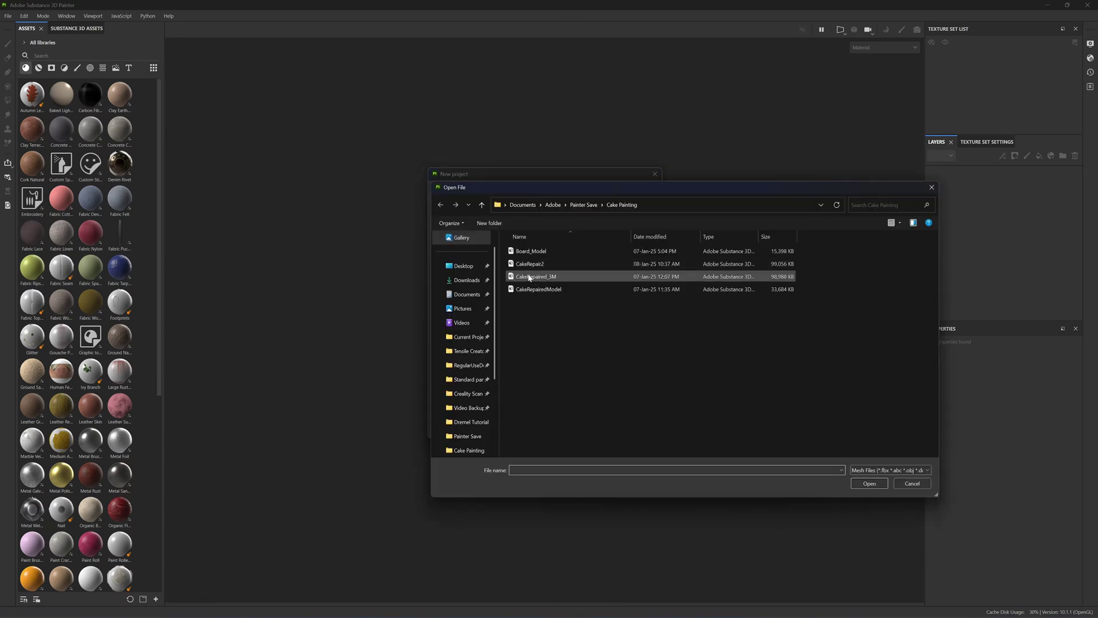
pyautogui.doubleClick(529, 266)
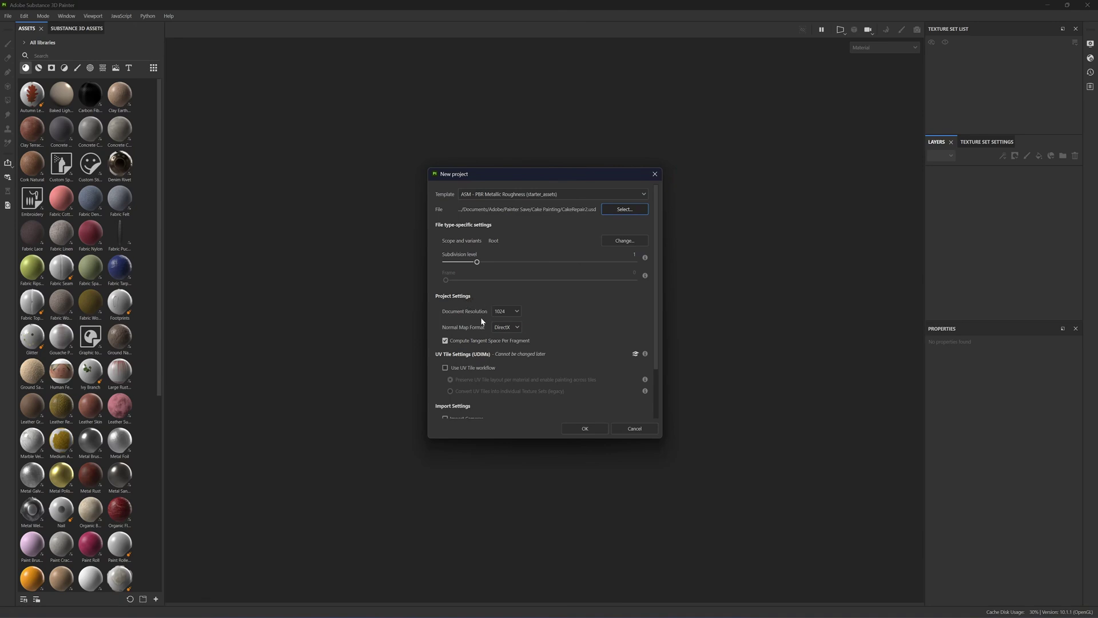
# - Set the new project's document resolution to 4096 and create the project
pyautogui.click(517, 313)
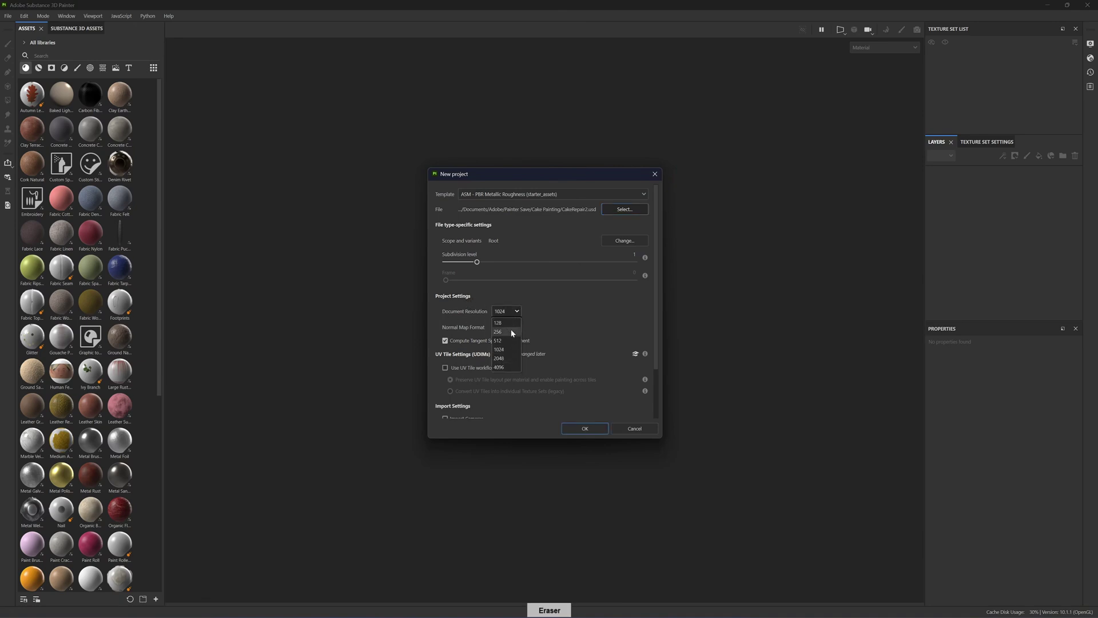
pyautogui.click(504, 363)
pyautogui.scroll(-1, 656, 365)
pyautogui.scroll(-2, 656, 364)
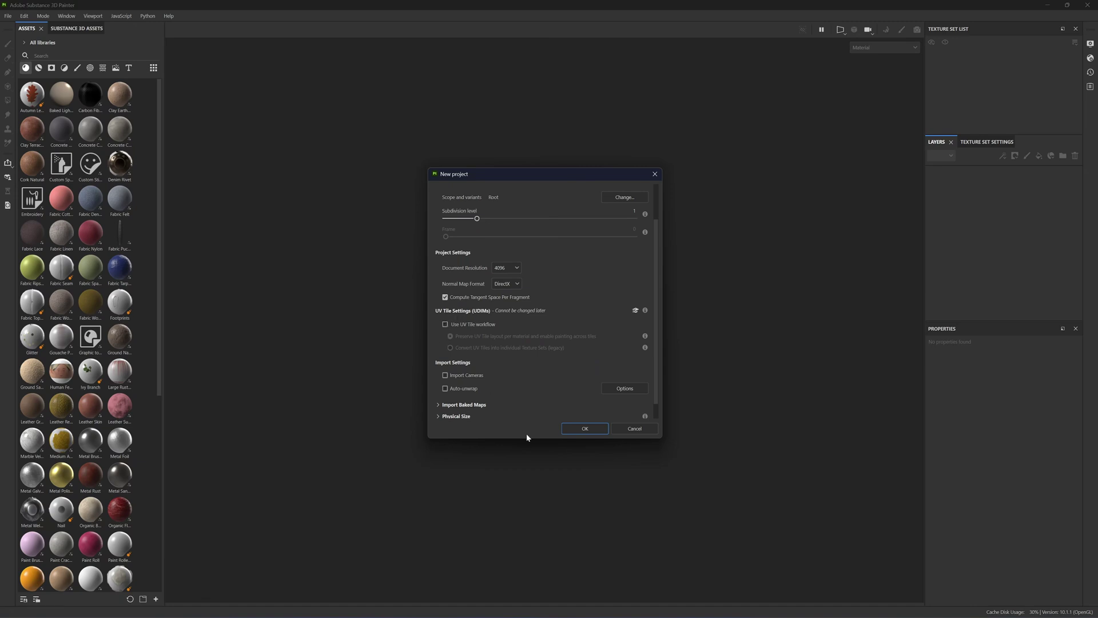
pyautogui.scroll(3, 657, 287)
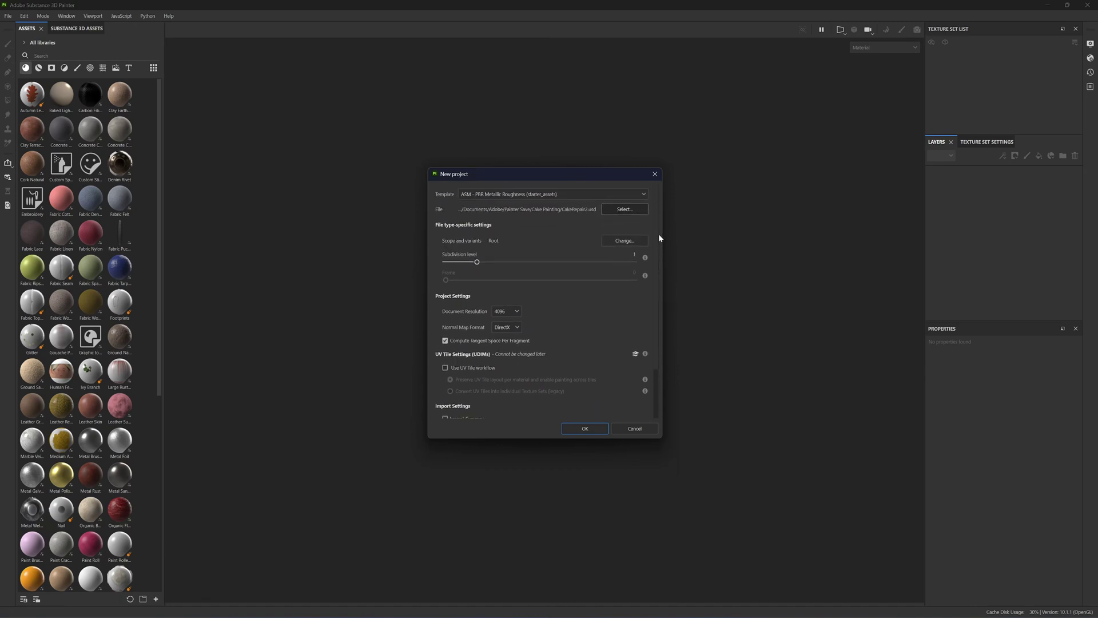
pyautogui.scroll(-3, 657, 246)
pyautogui.scroll(3, 658, 257)
pyautogui.scroll(-3, 658, 238)
pyautogui.click(584, 430)
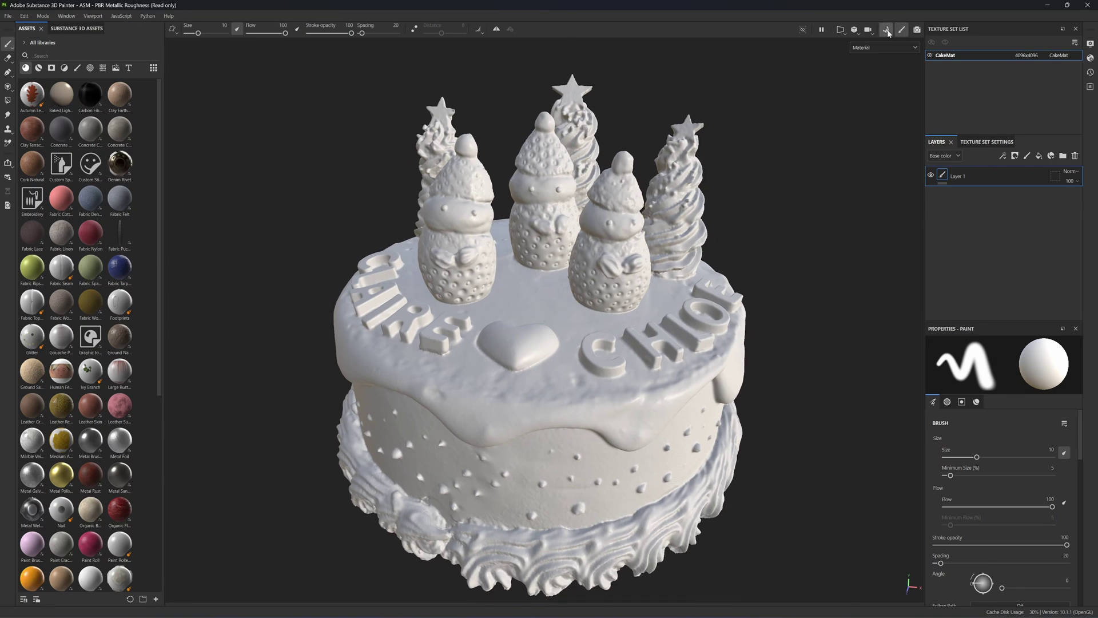
# - Bake the selected mesh maps for the CakeMat texture set and return to painting mode
pyautogui.click(887, 31)
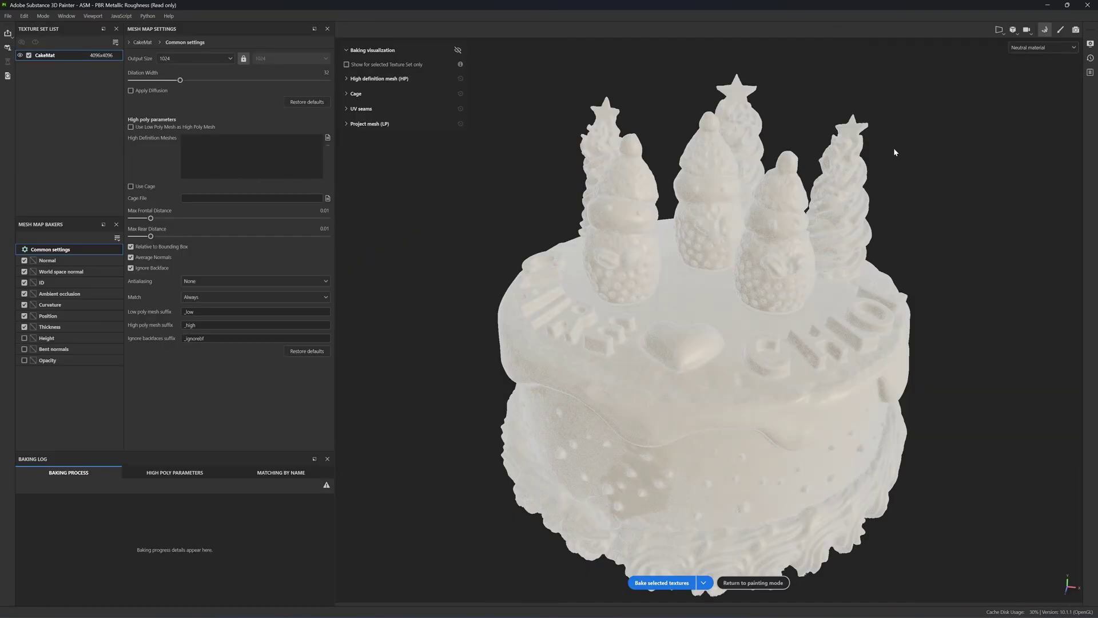
pyautogui.keyDown('alt'); pyautogui.moveTo(895, 152); pyautogui.dragTo(665, 461); pyautogui.keyUp('alt')
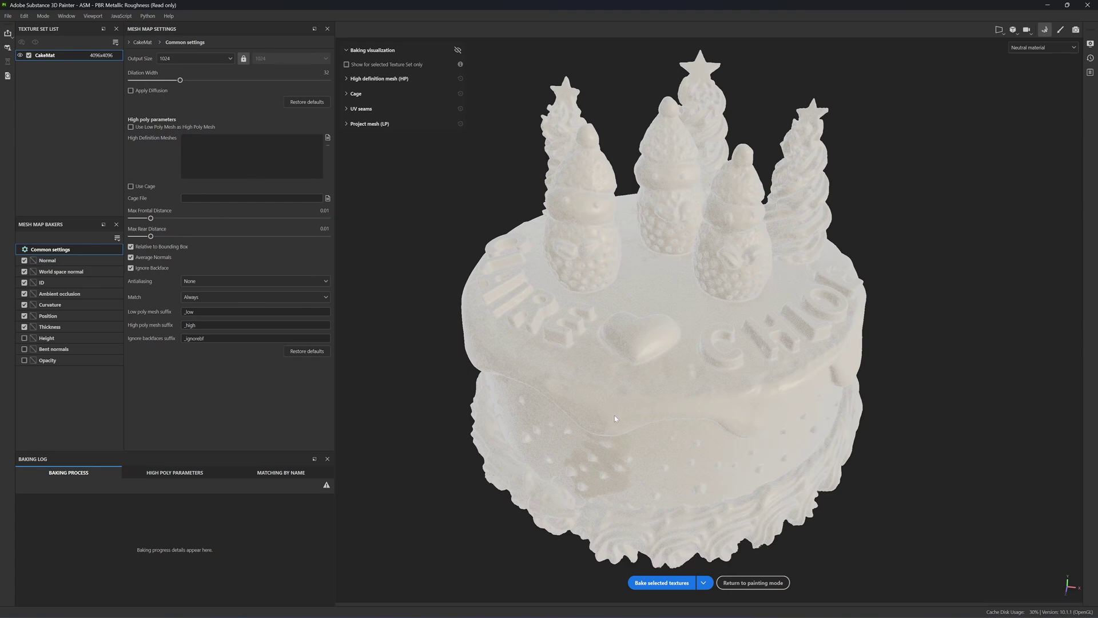
pyautogui.click(659, 582)
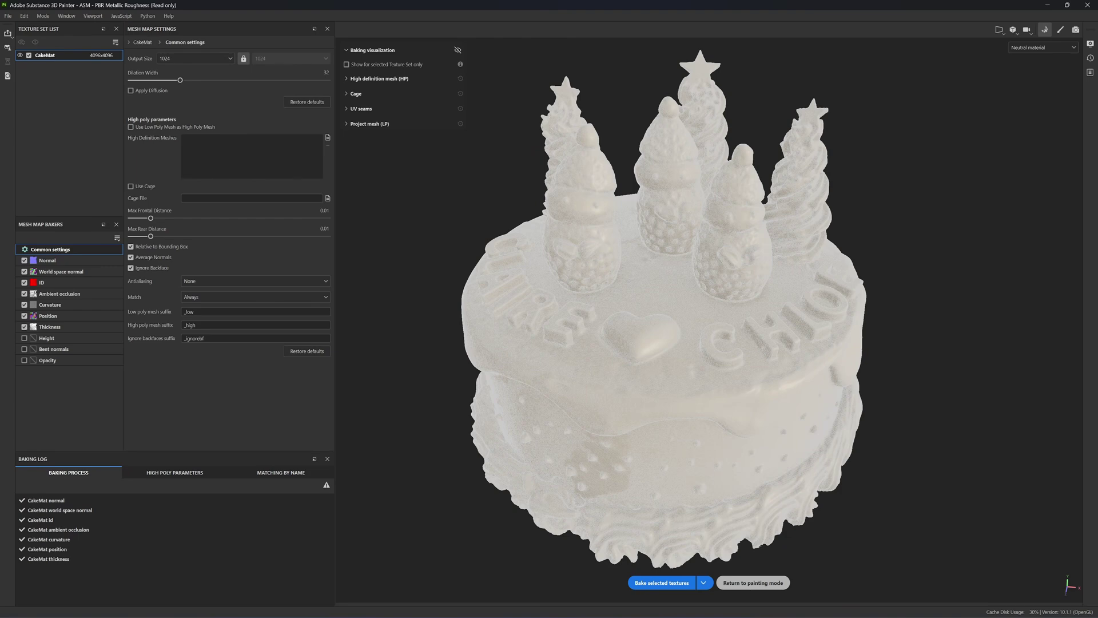
pyautogui.click(753, 582)
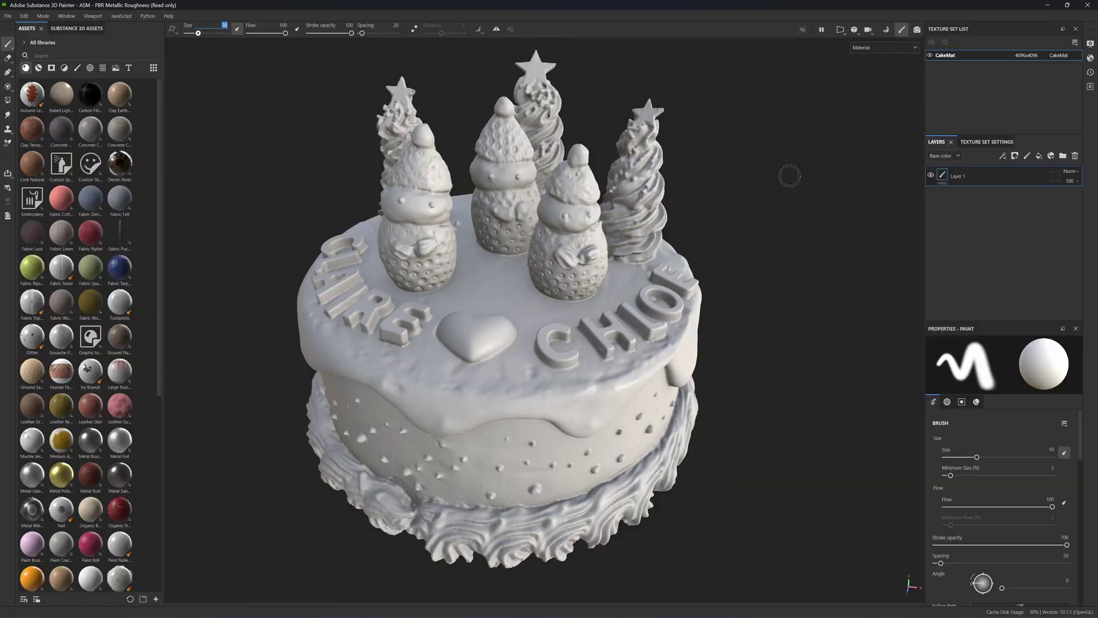
# - Examine the baked cake's lettering, snowmen, trees and icing from several angles
pyautogui.keyDown('alt'); pyautogui.moveTo(790, 172); pyautogui.dragTo(669, 400); pyautogui.keyUp('alt')
pyautogui.keyDown('alt'); pyautogui.moveTo(617, 389); pyautogui.dragTo(664, 400, button='right'); pyautogui.keyUp('alt')
pyautogui.keyDown('alt'); pyautogui.moveTo(598, 366); pyautogui.dragTo(619, 367); pyautogui.keyUp('alt')
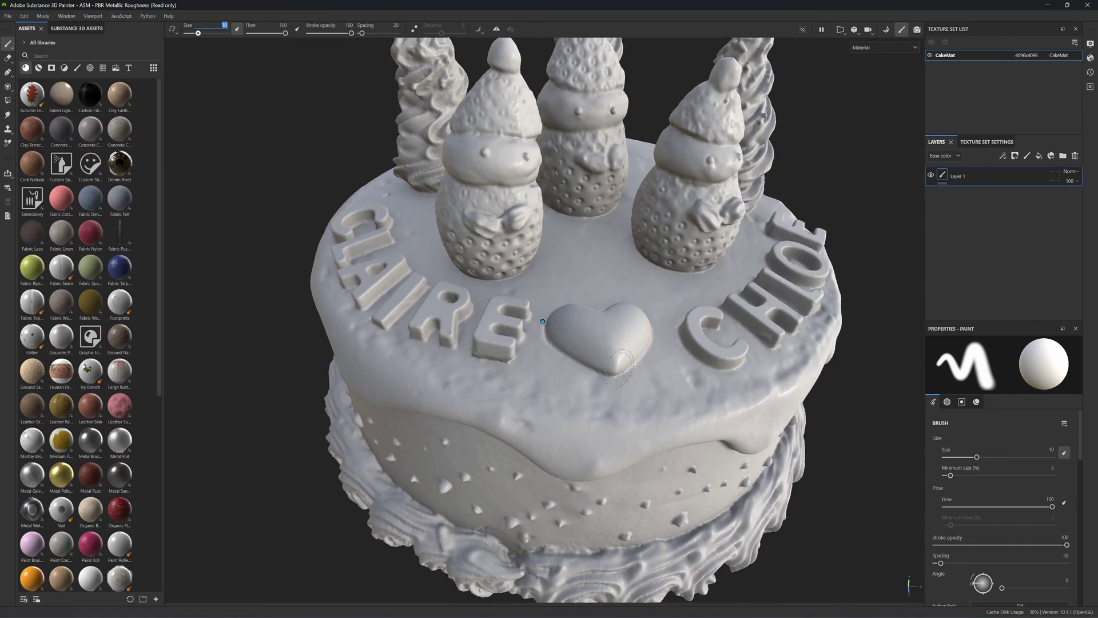
pyautogui.keyDown('alt'); pyautogui.moveTo(619, 367); pyautogui.dragTo(583, 357, button='right'); pyautogui.keyUp('alt')
pyautogui.keyDown('alt'); pyautogui.moveTo(617, 394); pyautogui.dragTo(601, 366); pyautogui.keyUp('alt')
pyautogui.keyDown('alt'); pyautogui.moveTo(663, 382); pyautogui.dragTo(600, 366); pyautogui.keyUp('alt')
pyautogui.keyDown('alt'); pyautogui.moveTo(680, 381); pyautogui.dragTo(653, 373, button='right'); pyautogui.keyUp('alt')
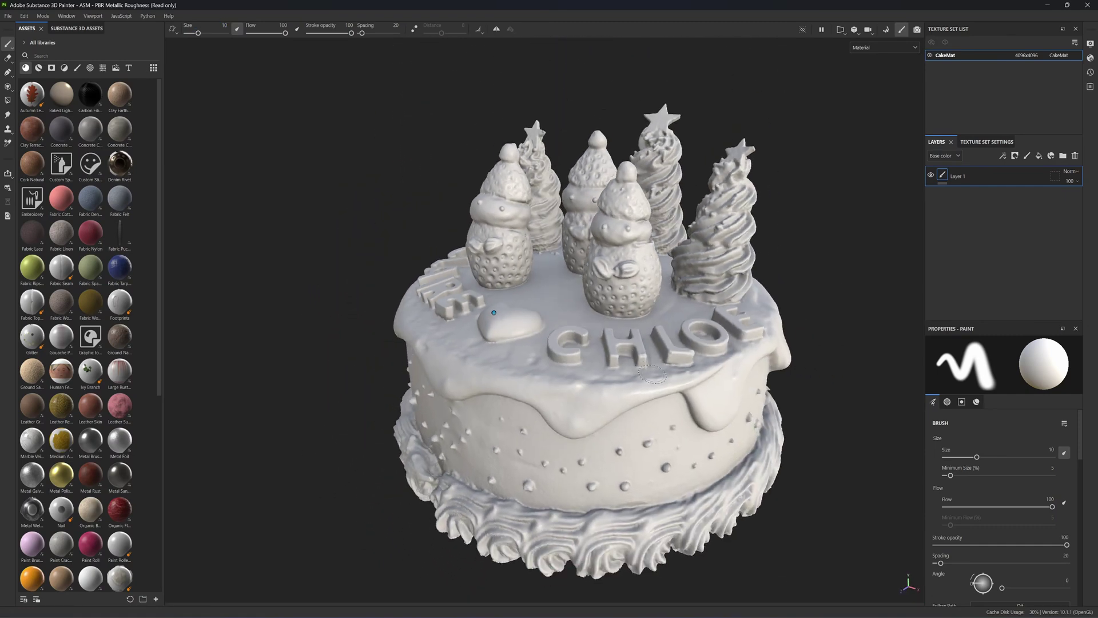
pyautogui.keyDown('alt'); pyautogui.moveTo(651, 374); pyautogui.dragTo(652, 372); pyautogui.keyUp('alt')
pyautogui.keyDown('alt'); pyautogui.moveTo(652, 372); pyautogui.dragTo(652, 370, button='right'); pyautogui.keyUp('alt')
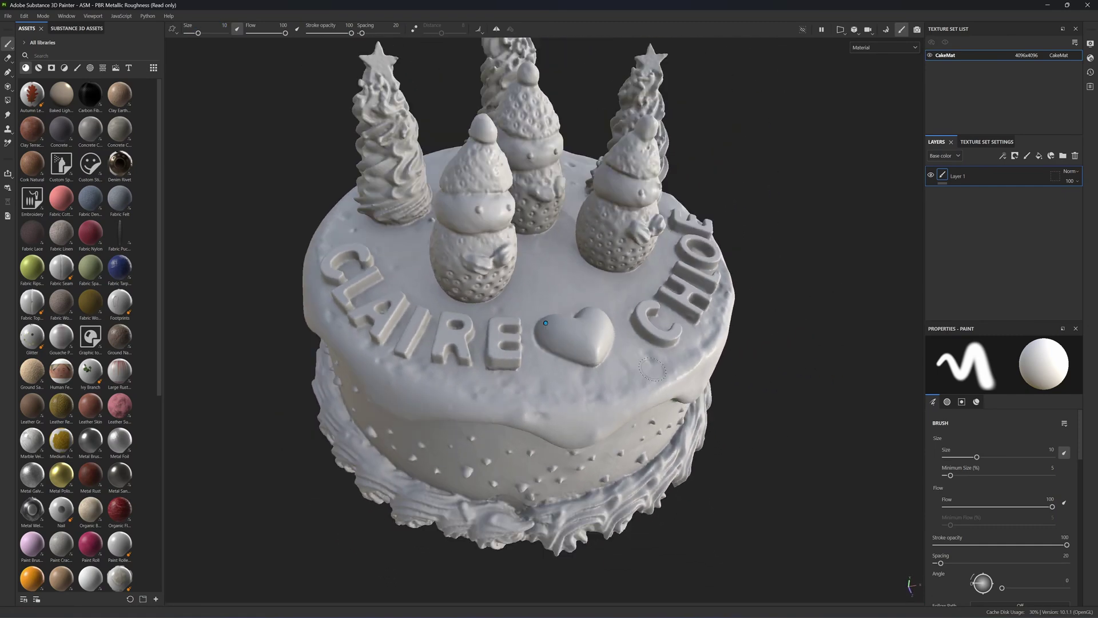
pyautogui.keyDown('alt'); pyautogui.moveTo(652, 370); pyautogui.dragTo(589, 349); pyautogui.keyUp('alt')
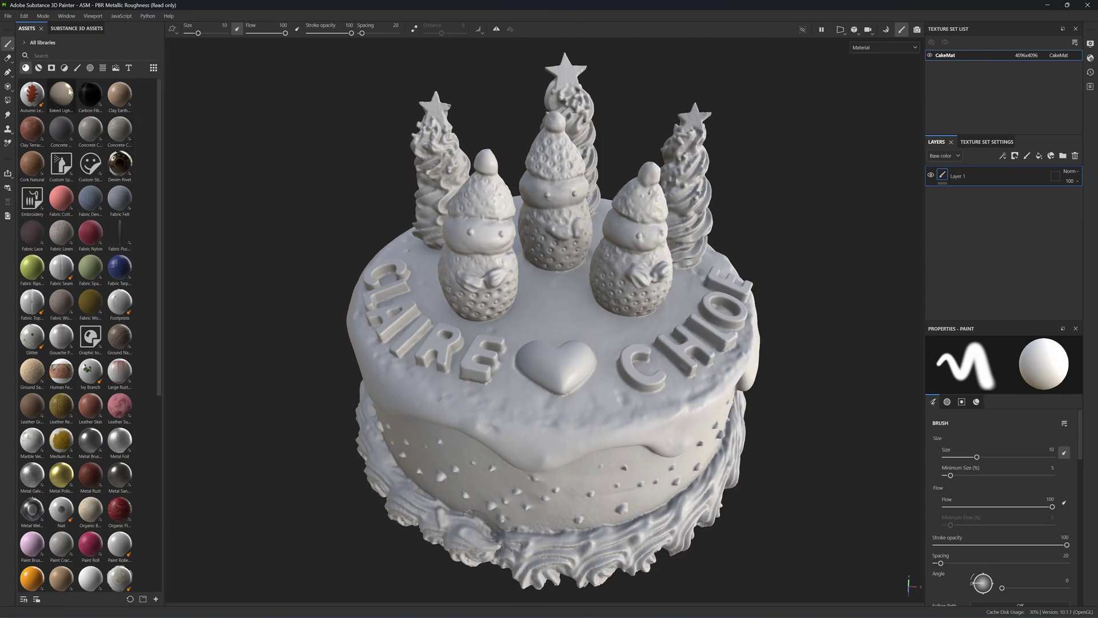
# - Filter the asset library to smart materials with a narrower display and delete Layer 1 from the layer stack
pyautogui.click(38, 69)
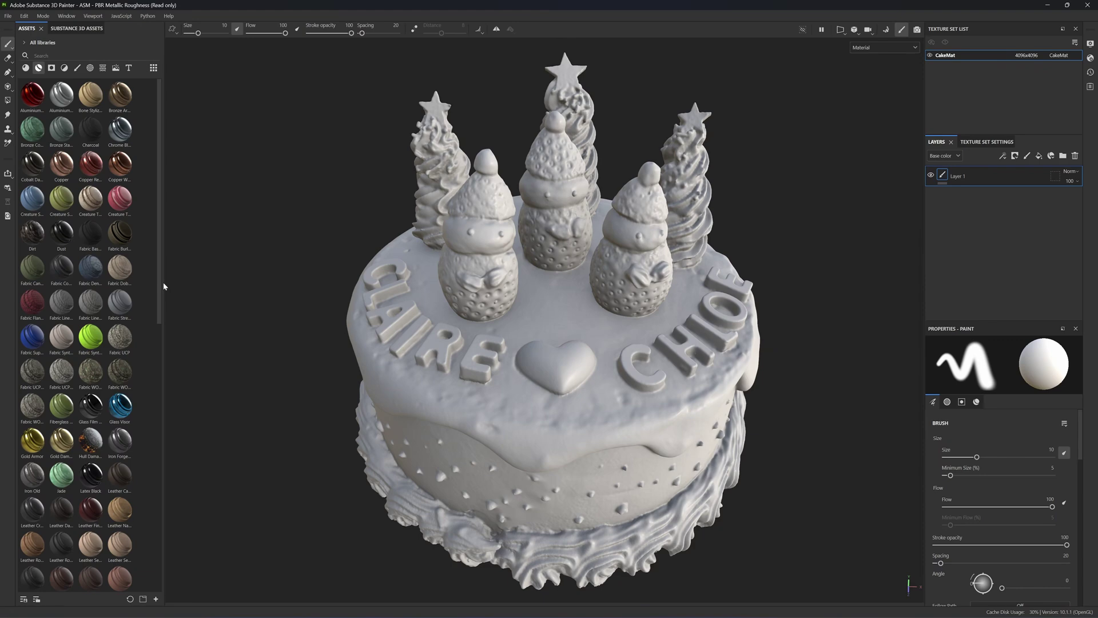
pyautogui.moveTo(164, 283); pyautogui.dragTo(149, 283)
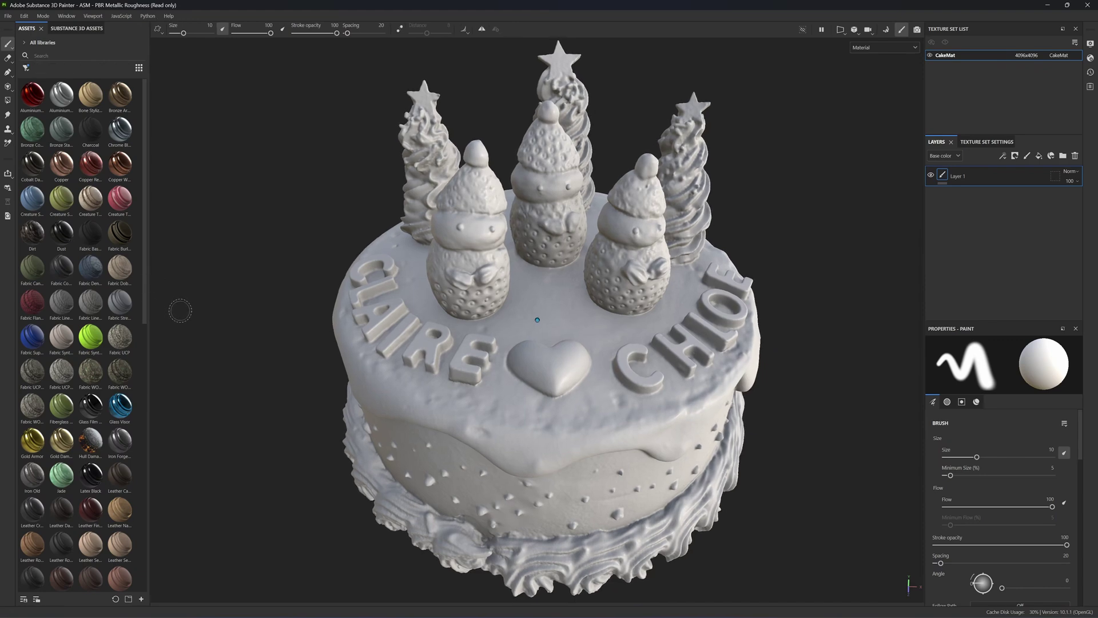
pyautogui.scroll(-1, 179, 301)
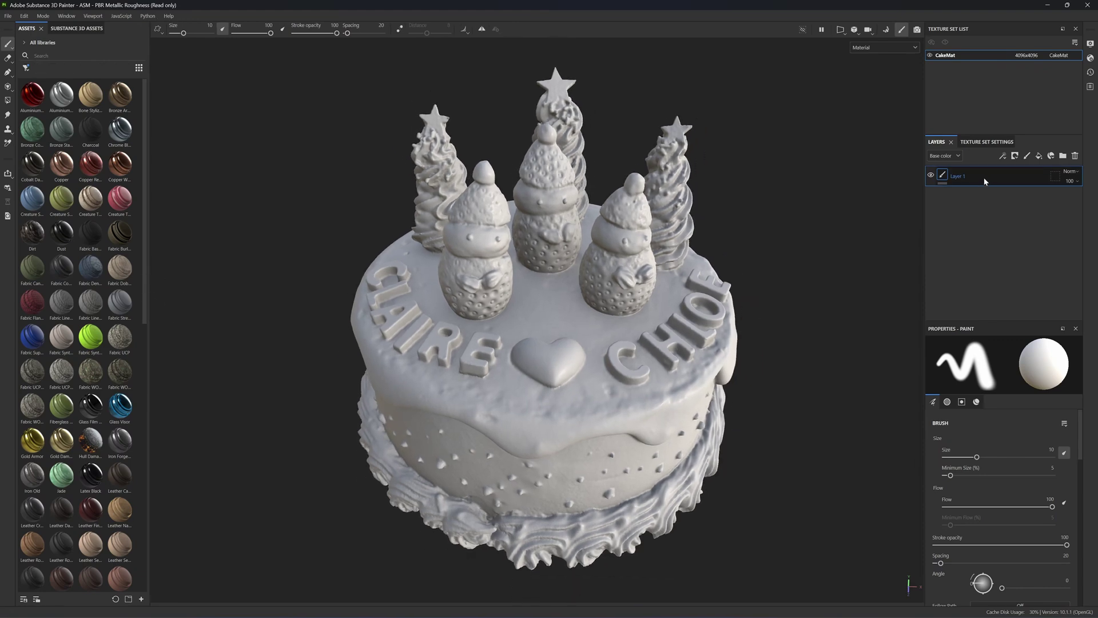
pyautogui.click(1075, 156)
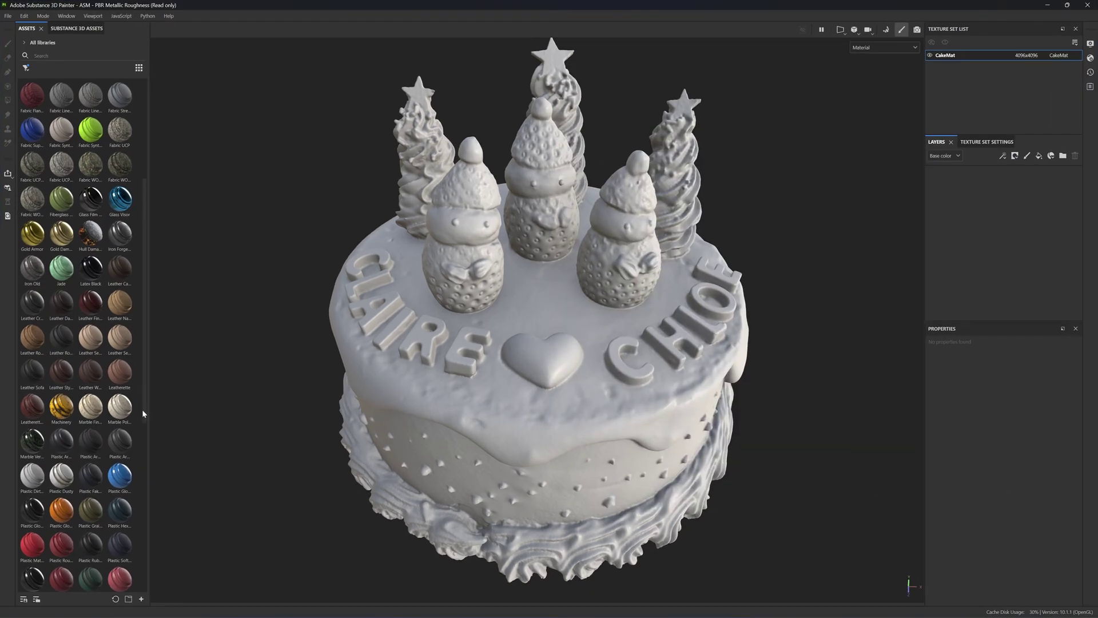
# - Apply the blue Plastic Glossy smart material to the whole cake
pyautogui.scroll(-1, 143, 410)
pyautogui.click(122, 424)
pyautogui.moveTo(182, 493); pyautogui.dragTo(440, 387)
pyautogui.scroll(-3, 836, 301)
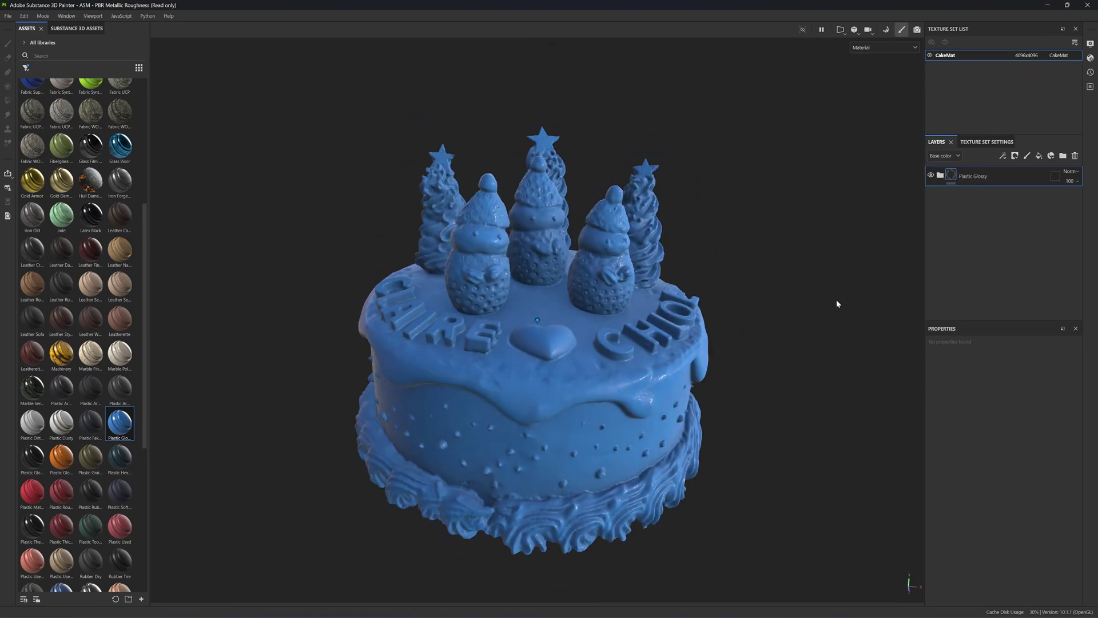
pyautogui.scroll(5, 835, 299)
pyautogui.scroll(-2, 835, 297)
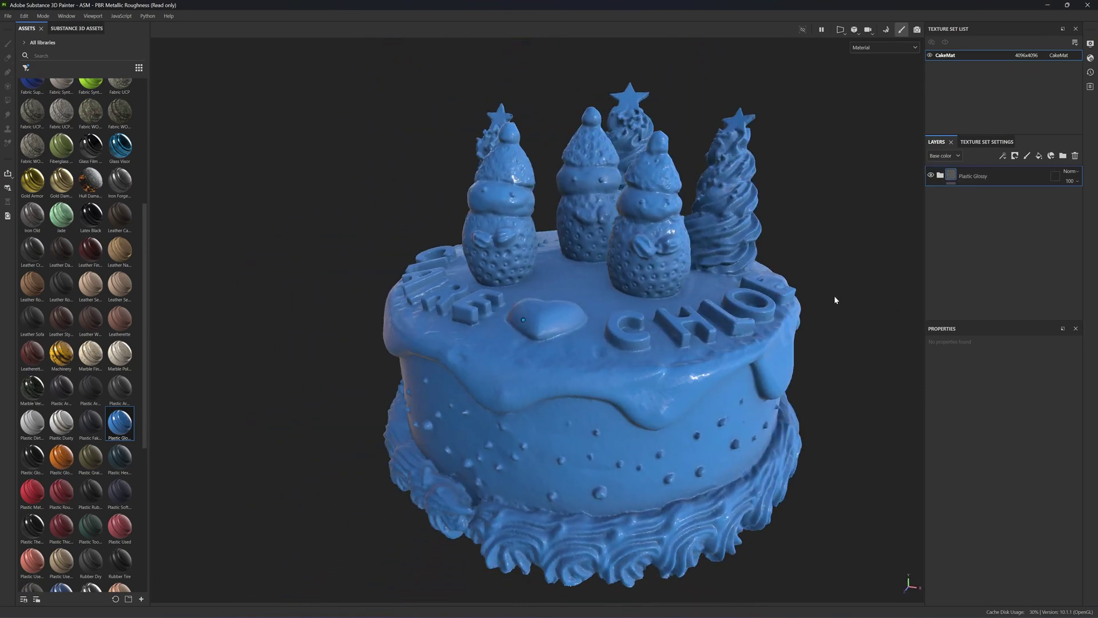
# - Set the Plastic Base layer's base color to the white icing color sampled from the reference cake photo
pyautogui.moveTo(967, 4)
pyautogui.mouseDown()
pyautogui.moveTo(907, 37)
pyautogui.moveTo(416, 49)
pyautogui.moveTo(425, 23)
pyautogui.mouseUp()
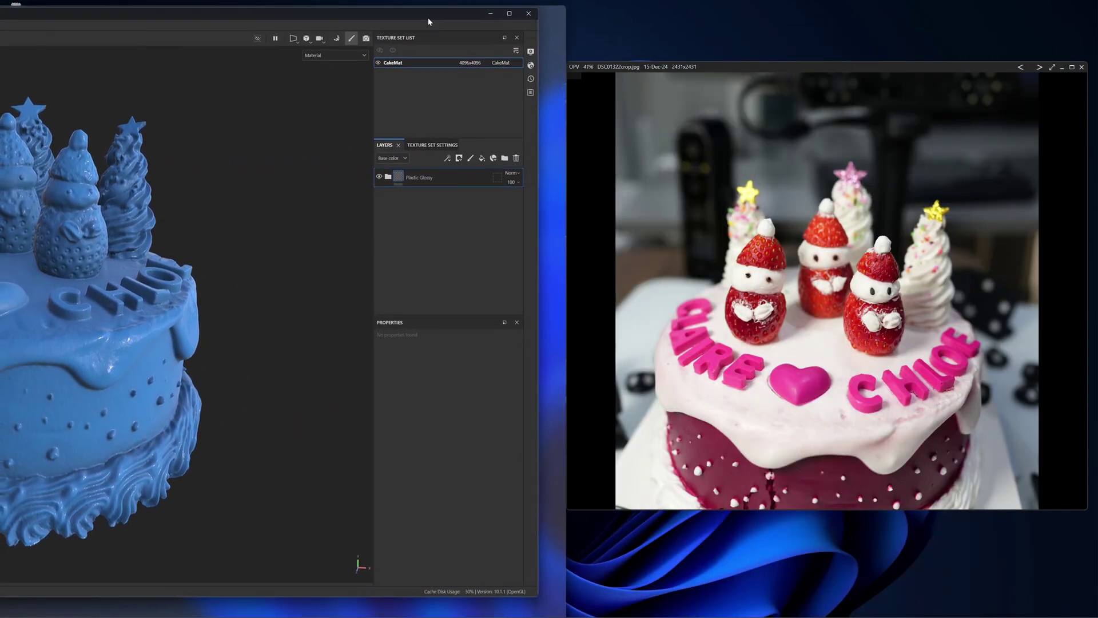
pyautogui.click(407, 184)
pyautogui.click(419, 250)
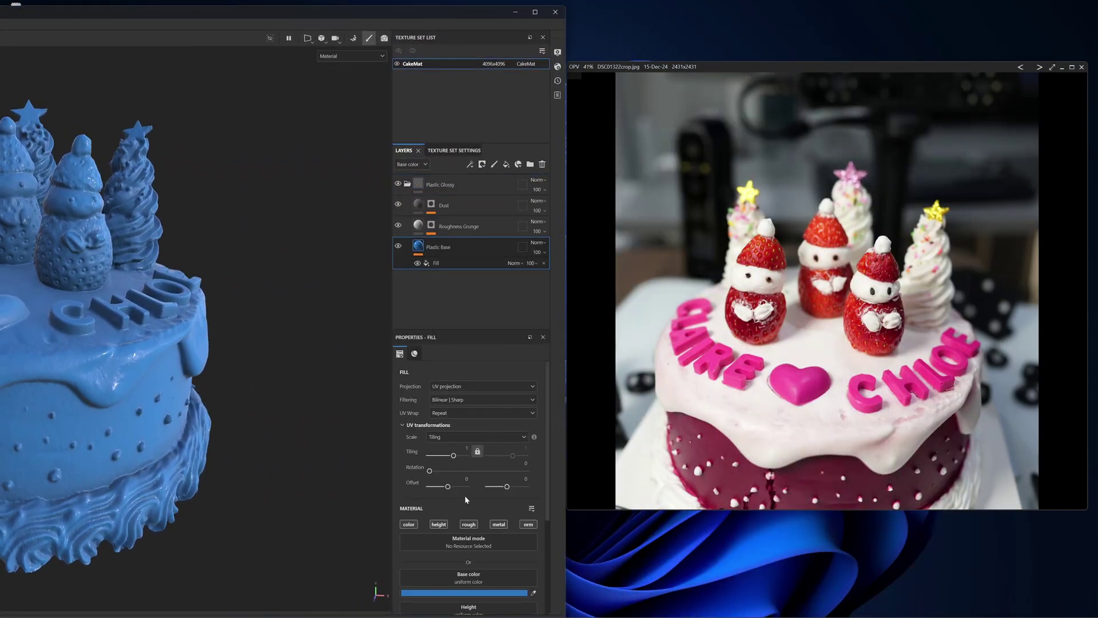
pyautogui.click(534, 593)
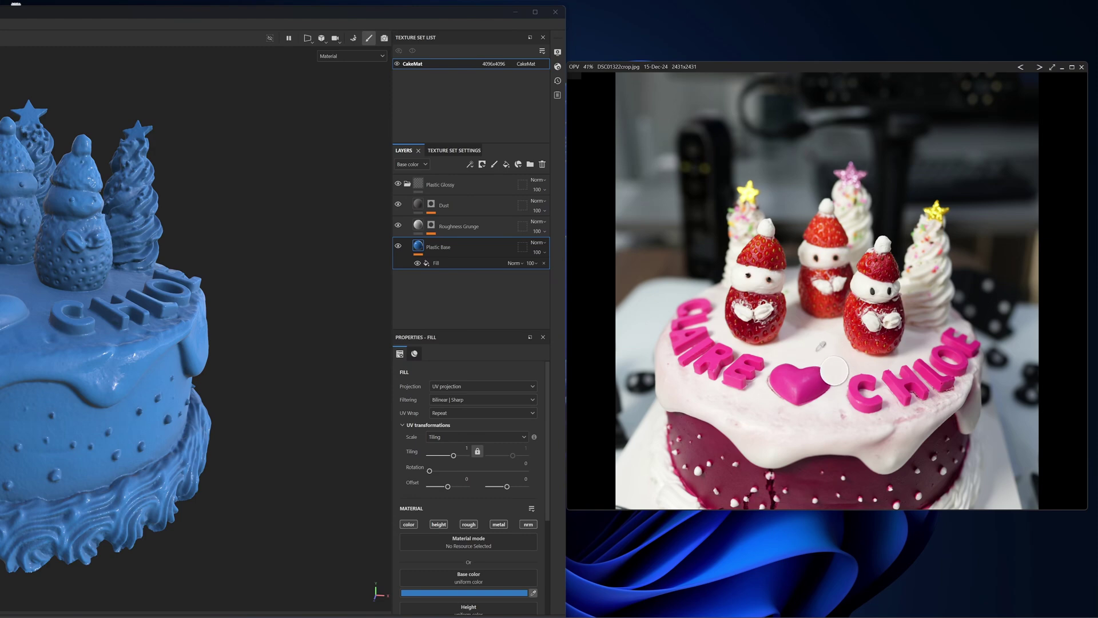
pyautogui.click(816, 353)
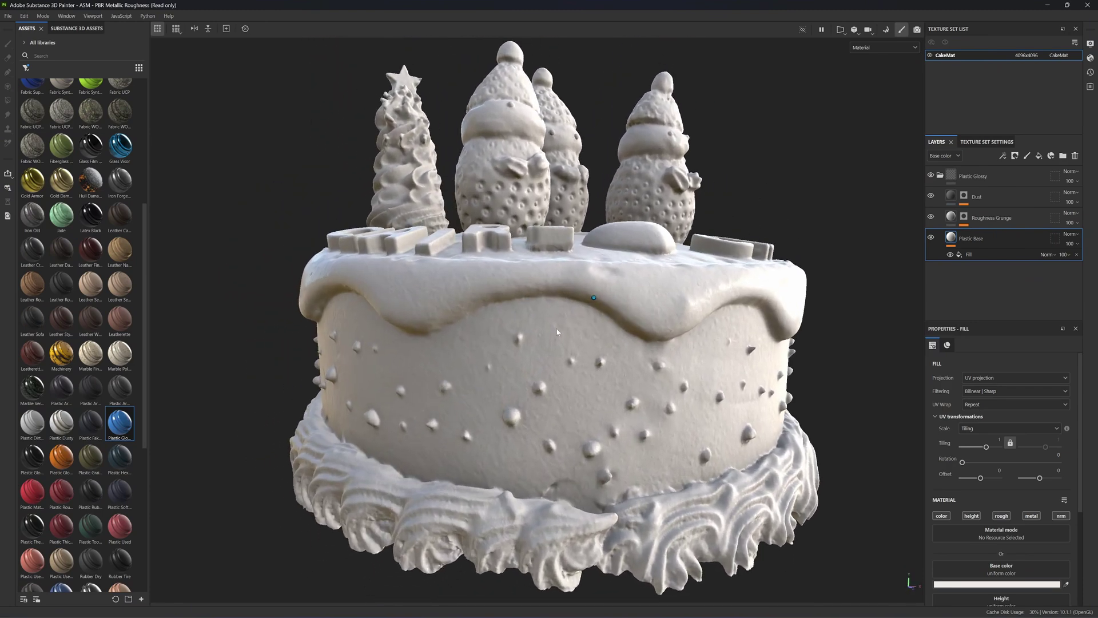
# - Collapse the Plastic Glossy folder, add a white mask to it and rename the folder White Creme
pyautogui.click(938, 179)
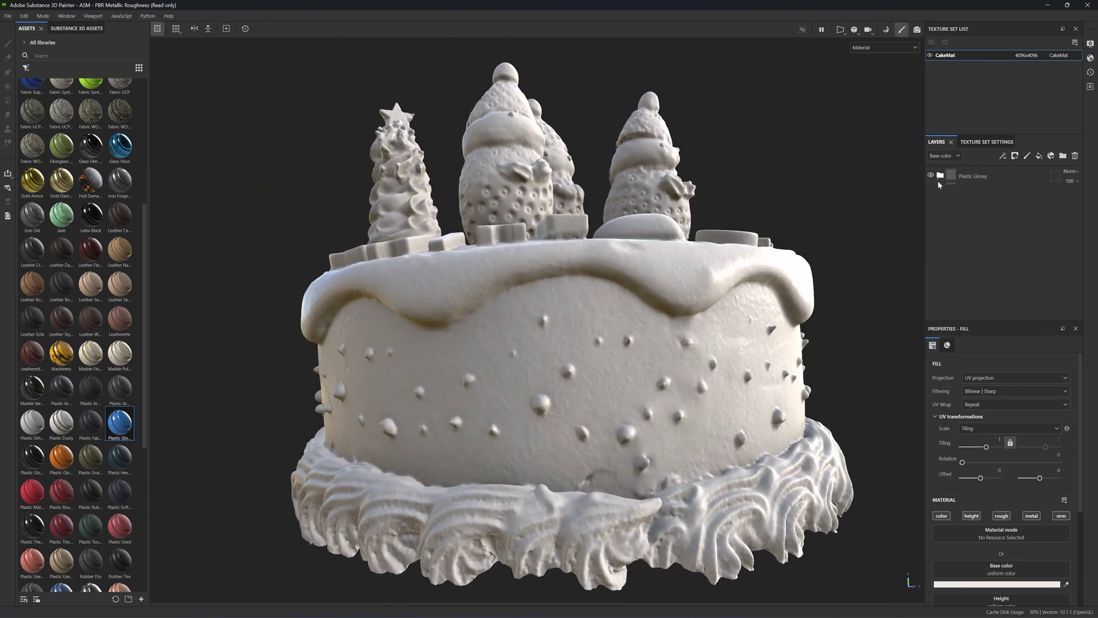
pyautogui.click(1019, 159)
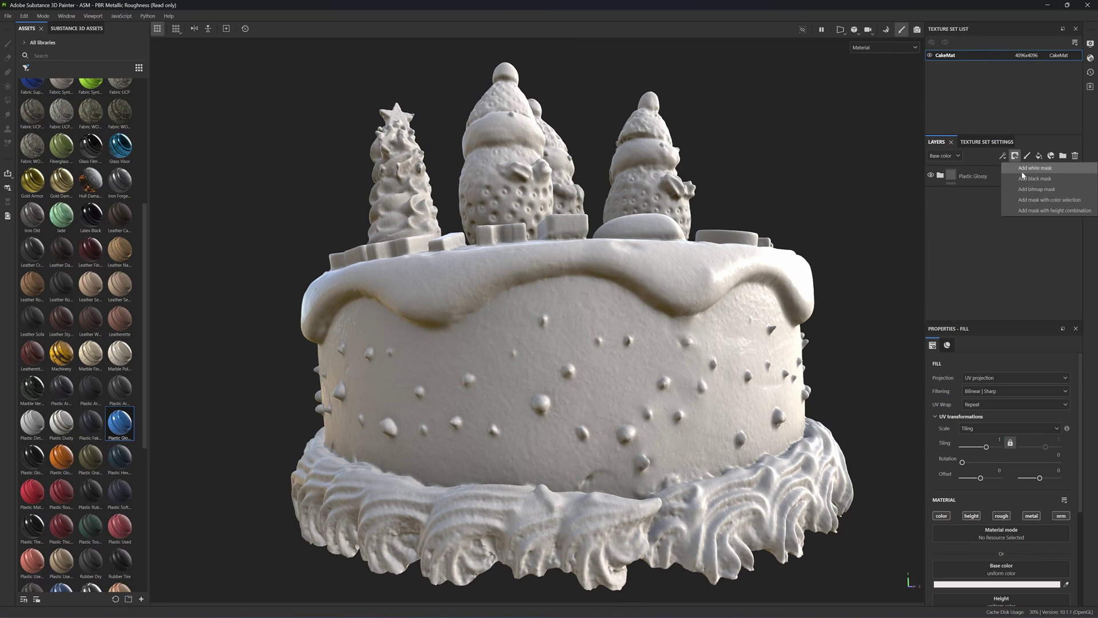
pyautogui.click(1026, 168)
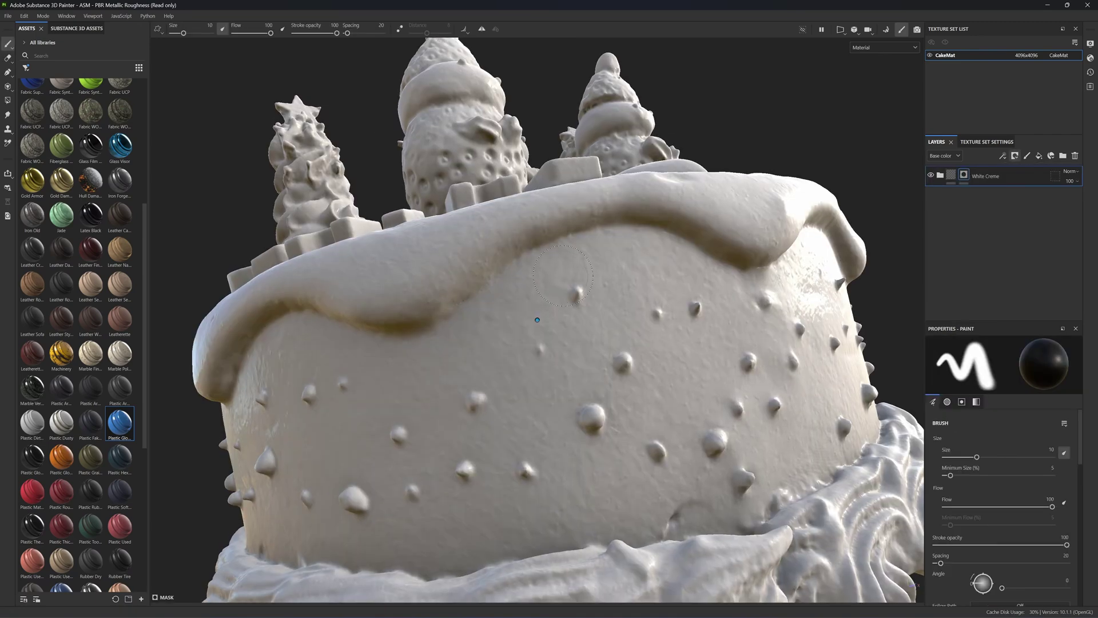
# - Paint black in the White Creme mask at brush size 7.63 along the icing drips and the piped border around the cake's side
pyautogui.keyDown('ctrl'); pyautogui.moveTo(552, 266); pyautogui.dragTo(545, 266, button='right'); pyautogui.keyUp('ctrl')
pyautogui.moveTo(561, 248)
pyautogui.mouseDown()
pyautogui.moveTo(493, 286)
pyautogui.moveTo(544, 388)
pyautogui.mouseUp()
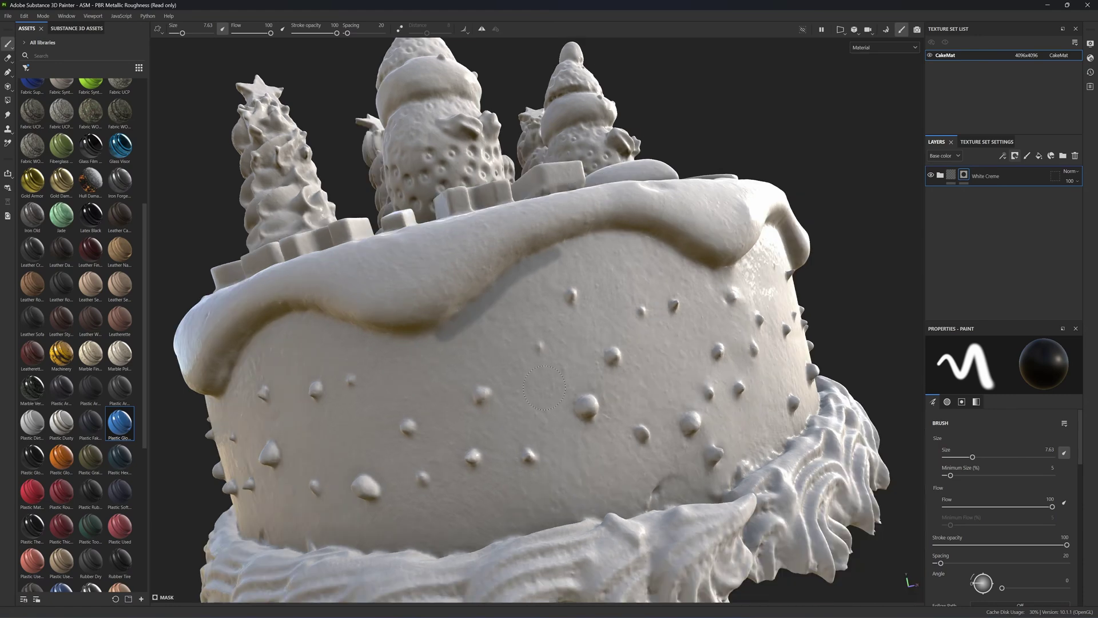
pyautogui.keyDown('alt'); pyautogui.moveTo(544, 387); pyautogui.dragTo(566, 236); pyautogui.keyUp('alt')
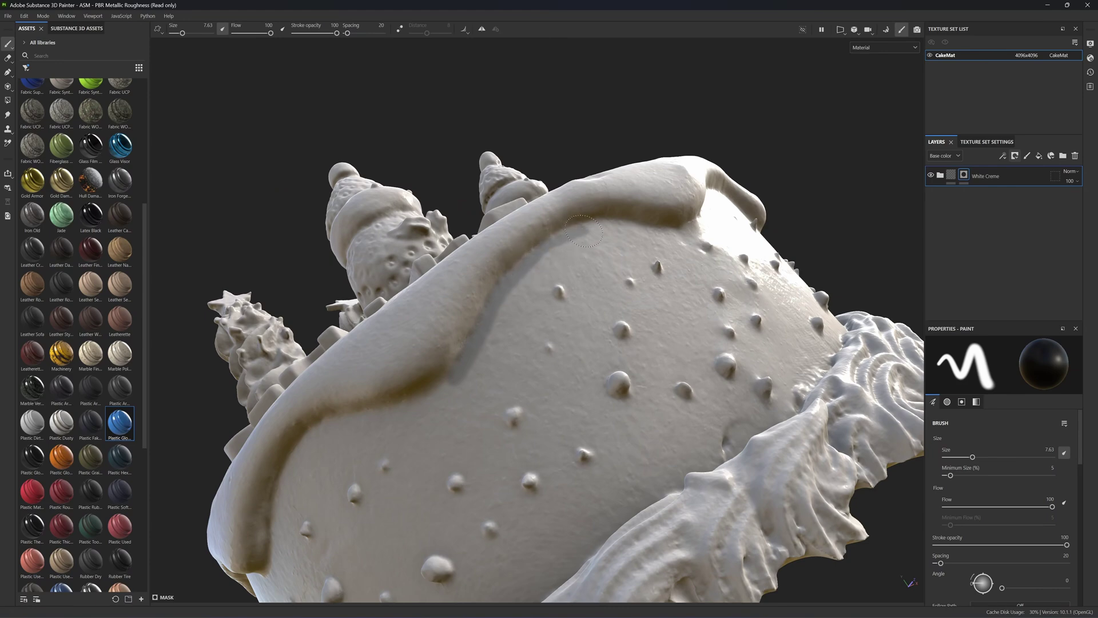
pyautogui.click(619, 609)
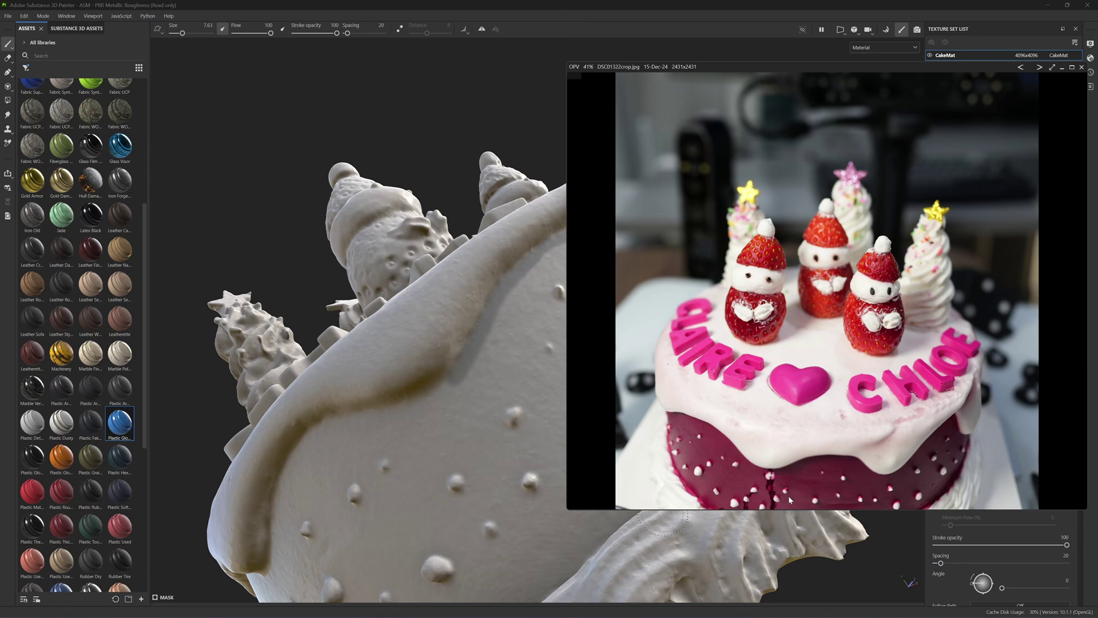
pyautogui.press('Escape')
pyautogui.moveTo(666, 232)
pyautogui.keyDown('alt'); pyautogui.mouseDown()
pyautogui.moveTo(727, 186)
pyautogui.moveTo(740, 189)
pyautogui.mouseUp(); pyautogui.keyUp('alt')
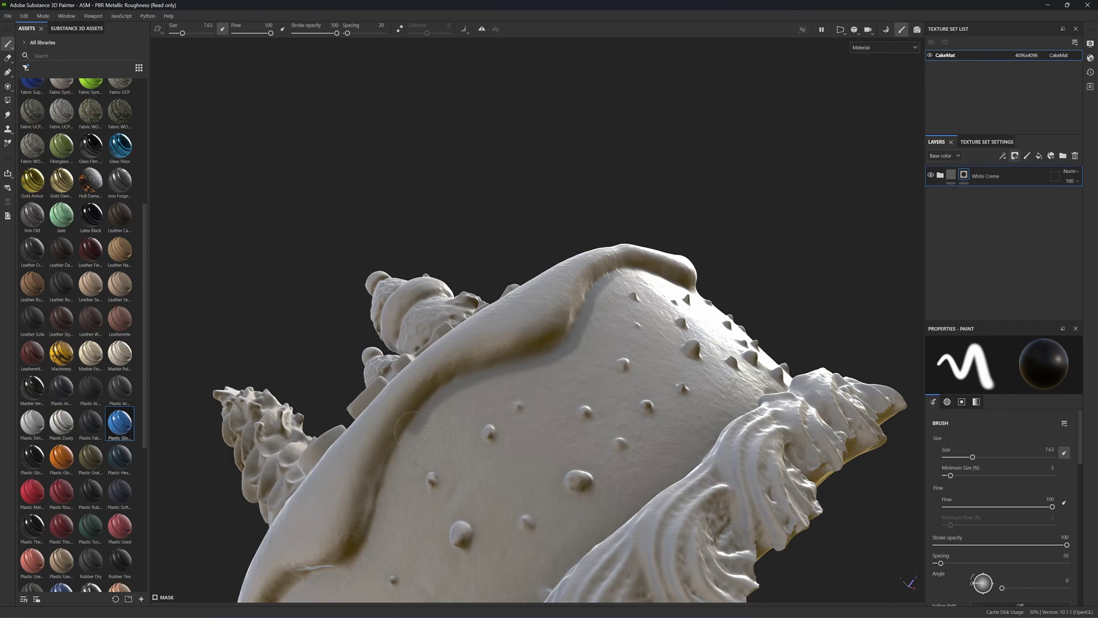
pyautogui.moveTo(385, 489)
pyautogui.keyDown('alt'); pyautogui.mouseDown()
pyautogui.moveTo(516, 384)
pyautogui.moveTo(609, 335)
pyautogui.mouseUp(); pyautogui.keyUp('alt')
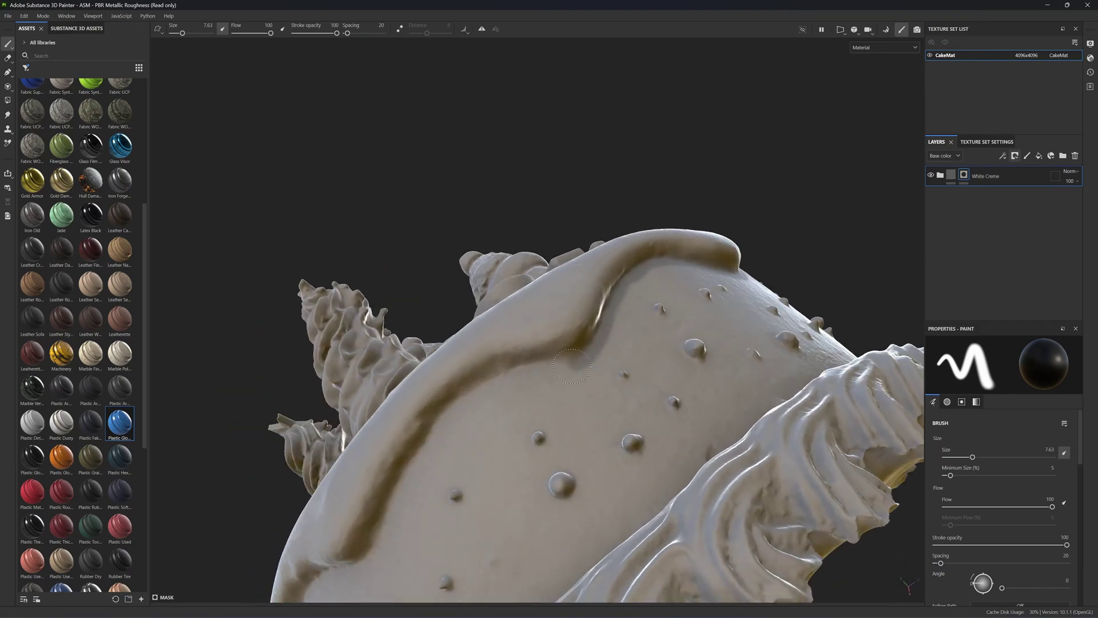
pyautogui.moveTo(537, 375)
pyautogui.keyDown('alt'); pyautogui.mouseDown()
pyautogui.moveTo(510, 452)
pyautogui.moveTo(558, 382)
pyautogui.moveTo(670, 407)
pyautogui.moveTo(524, 403)
pyautogui.moveTo(411, 468)
pyautogui.mouseUp(); pyautogui.keyUp('alt')
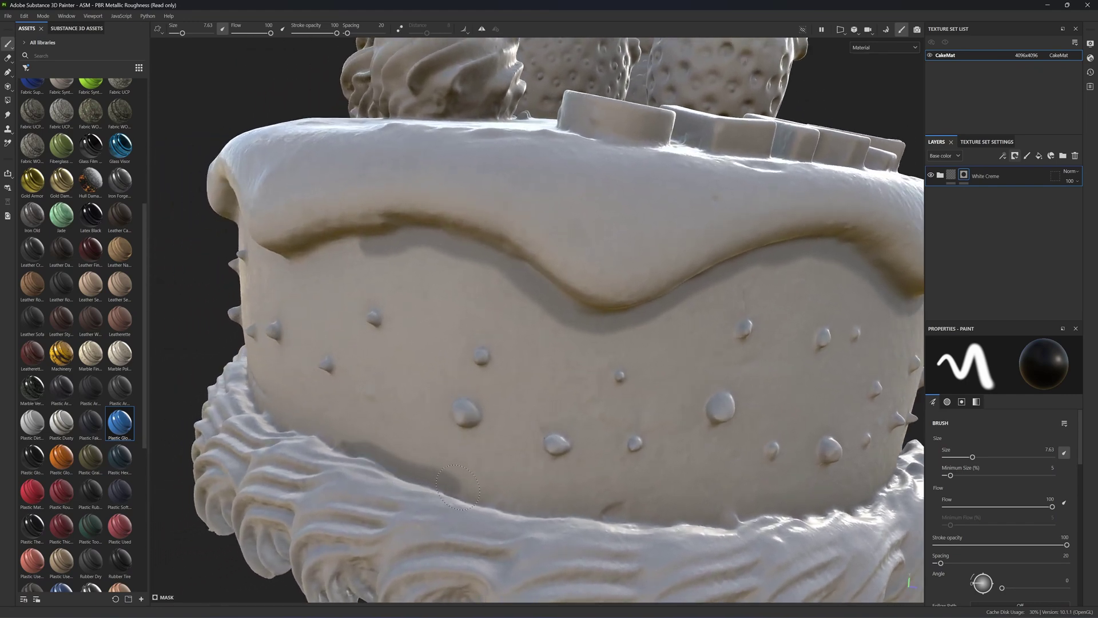
pyautogui.press('f')
pyautogui.moveTo(523, 350)
pyautogui.keyDown('alt'); pyautogui.mouseDown()
pyautogui.moveTo(498, 421)
pyautogui.moveTo(523, 345)
pyautogui.mouseUp(); pyautogui.keyUp('alt')
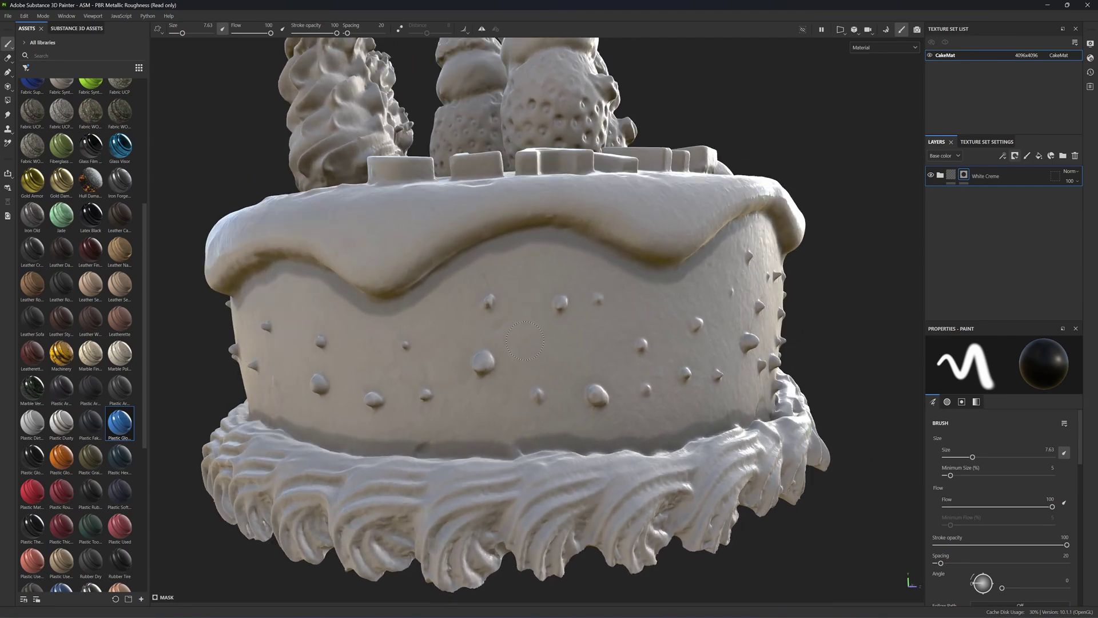
# - Mask out the remaining cake side between the icing and the piped border with a brush size of 18.99
pyautogui.keyDown('ctrl'); pyautogui.moveTo(525, 341); pyautogui.dragTo(545, 320, button='right'); pyautogui.keyUp('ctrl')
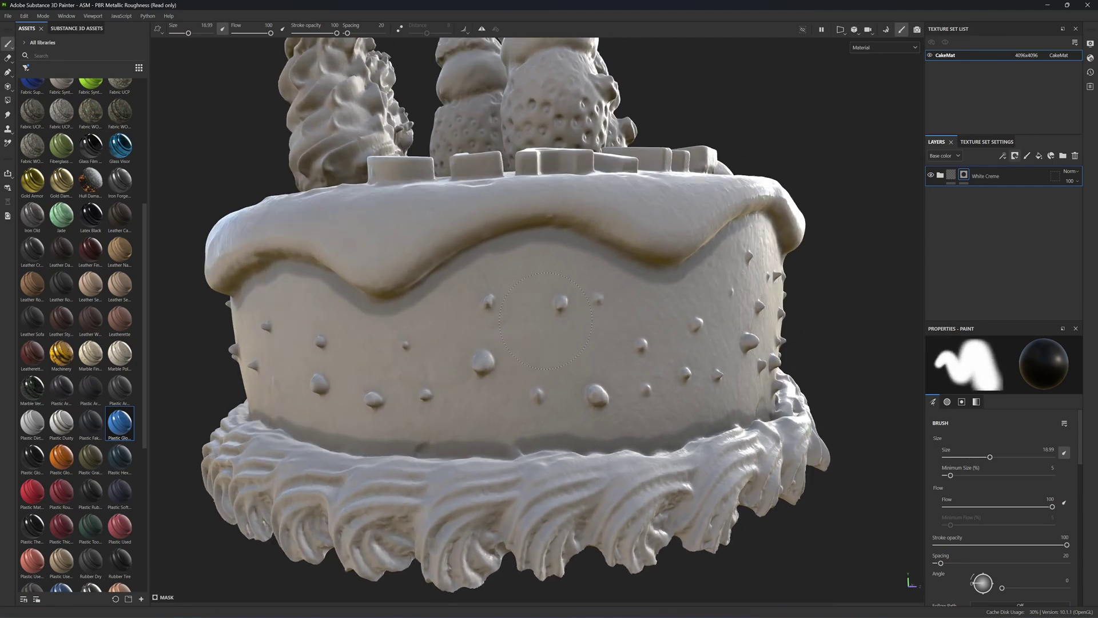
pyautogui.moveTo(537, 305)
pyautogui.mouseDown()
pyautogui.moveTo(538, 272)
pyautogui.moveTo(523, 260)
pyautogui.moveTo(639, 295)
pyautogui.moveTo(453, 342)
pyautogui.moveTo(612, 333)
pyautogui.moveTo(629, 392)
pyautogui.moveTo(402, 346)
pyautogui.moveTo(409, 338)
pyautogui.mouseUp()
pyautogui.scroll(-3, 417, 343)
pyautogui.keyDown('alt'); pyautogui.moveTo(424, 349); pyautogui.dragTo(538, 393); pyautogui.keyUp('alt')
pyautogui.keyDown('alt'); pyautogui.moveTo(556, 357); pyautogui.dragTo(586, 338, button='right'); pyautogui.keyUp('alt')
pyautogui.moveTo(586, 339)
pyautogui.mouseDown()
pyautogui.moveTo(509, 298)
pyautogui.moveTo(476, 350)
pyautogui.moveTo(500, 369)
pyautogui.moveTo(457, 368)
pyautogui.mouseUp()
pyautogui.moveTo(458, 369); pyautogui.dragTo(530, 363)
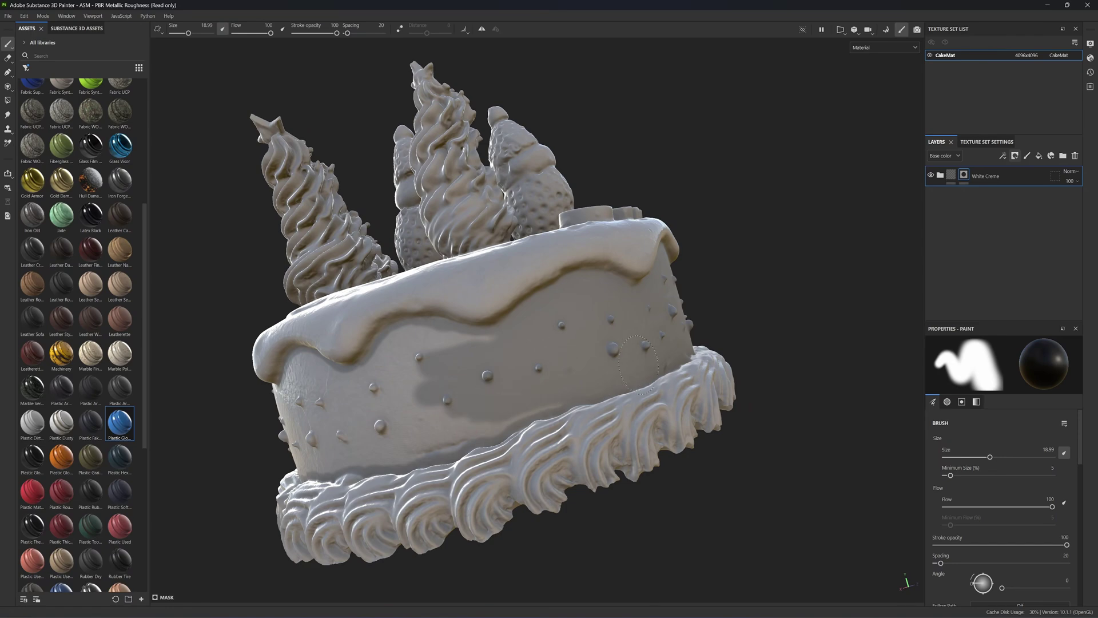
pyautogui.moveTo(497, 424)
pyautogui.keyDown('alt'); pyautogui.mouseDown()
pyautogui.moveTo(526, 241)
pyautogui.moveTo(480, 275)
pyautogui.moveTo(571, 366)
pyautogui.moveTo(536, 413)
pyautogui.mouseUp(); pyautogui.keyUp('alt')
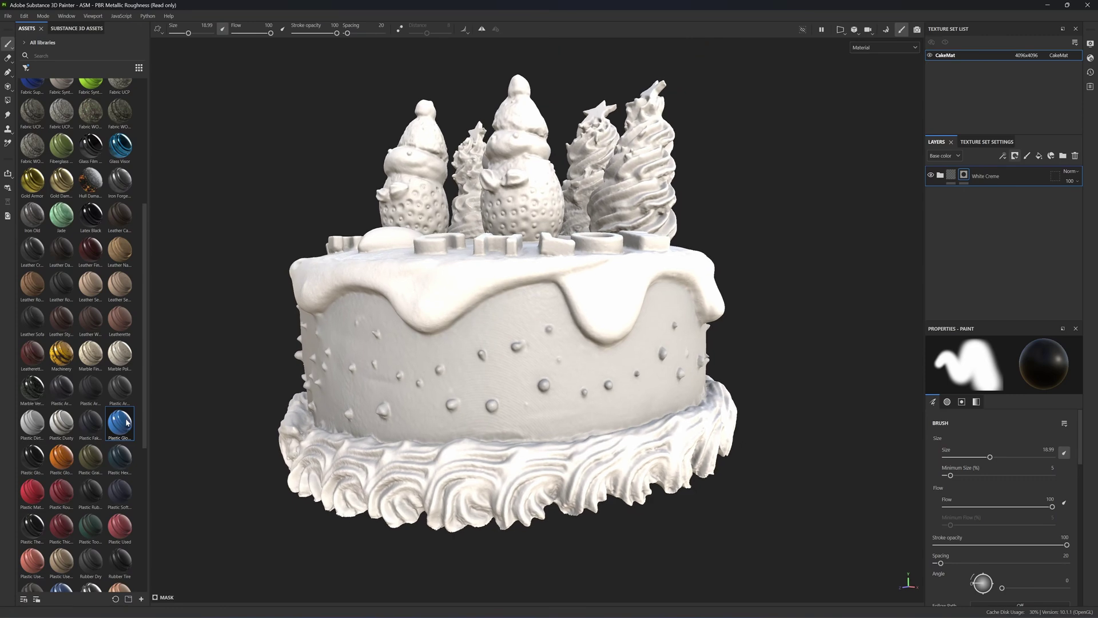
# - Apply a second Plastic Glossy material to the cake and place its folder below White Creme
pyautogui.moveTo(125, 422); pyautogui.dragTo(394, 374)
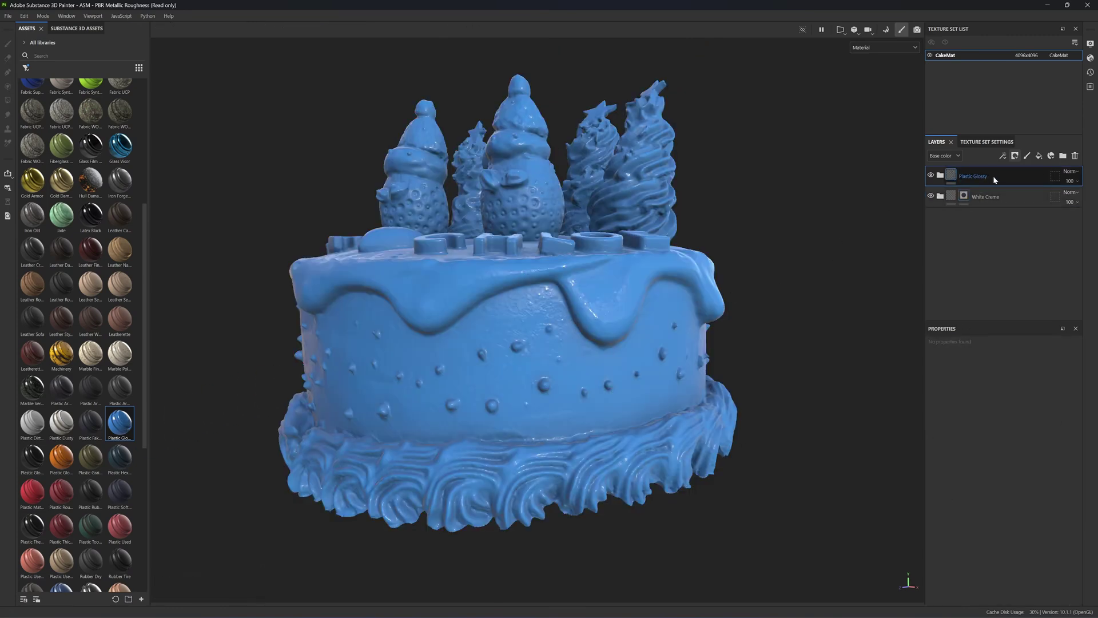
pyautogui.moveTo(992, 176); pyautogui.dragTo(995, 211)
pyautogui.press('1')
pyautogui.scroll(4, 523, 436)
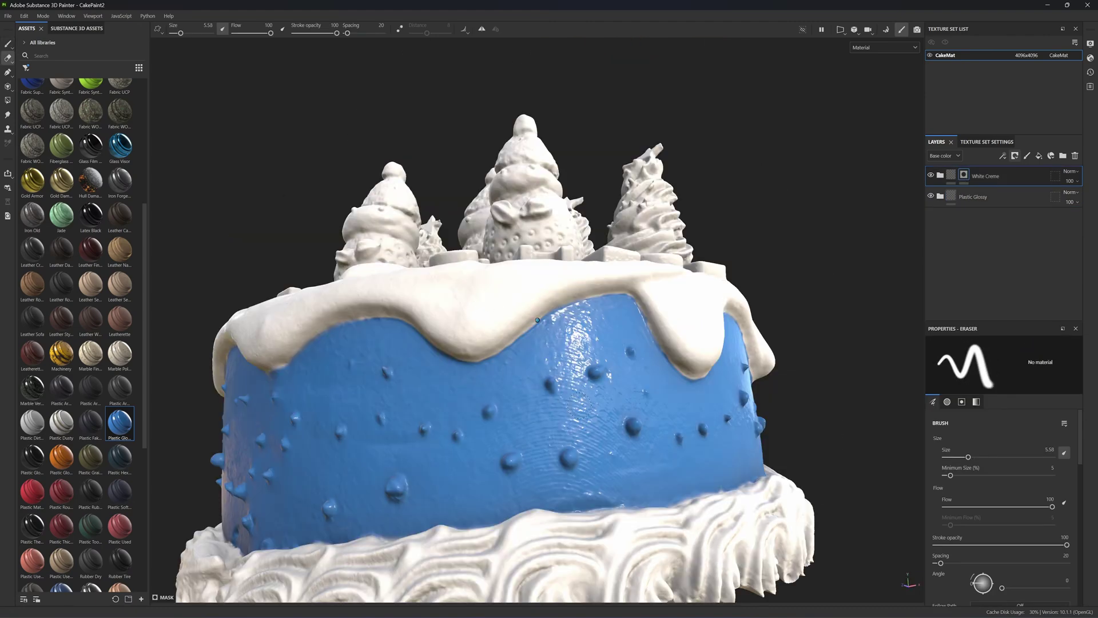
# - Set the lower Plastic Glossy folder's Plastic Base color to the dark raspberry sampled from the cake side in the photo
pyautogui.keyDown('alt'); pyautogui.moveTo(537, 319); pyautogui.dragTo(552, 368); pyautogui.keyUp('alt')
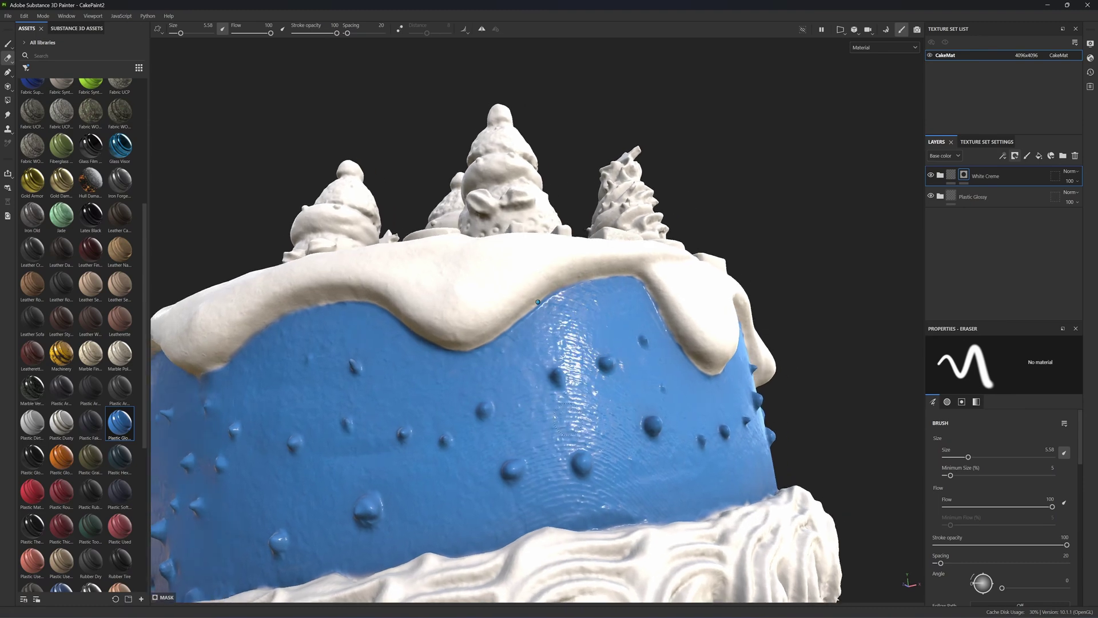
pyautogui.scroll(4, 559, 392)
pyautogui.moveTo(567, 416)
pyautogui.keyDown('alt'); pyautogui.mouseDown()
pyautogui.moveTo(554, 425)
pyautogui.moveTo(573, 399)
pyautogui.mouseUp(); pyautogui.keyUp('alt')
pyautogui.scroll(-6, 563, 420)
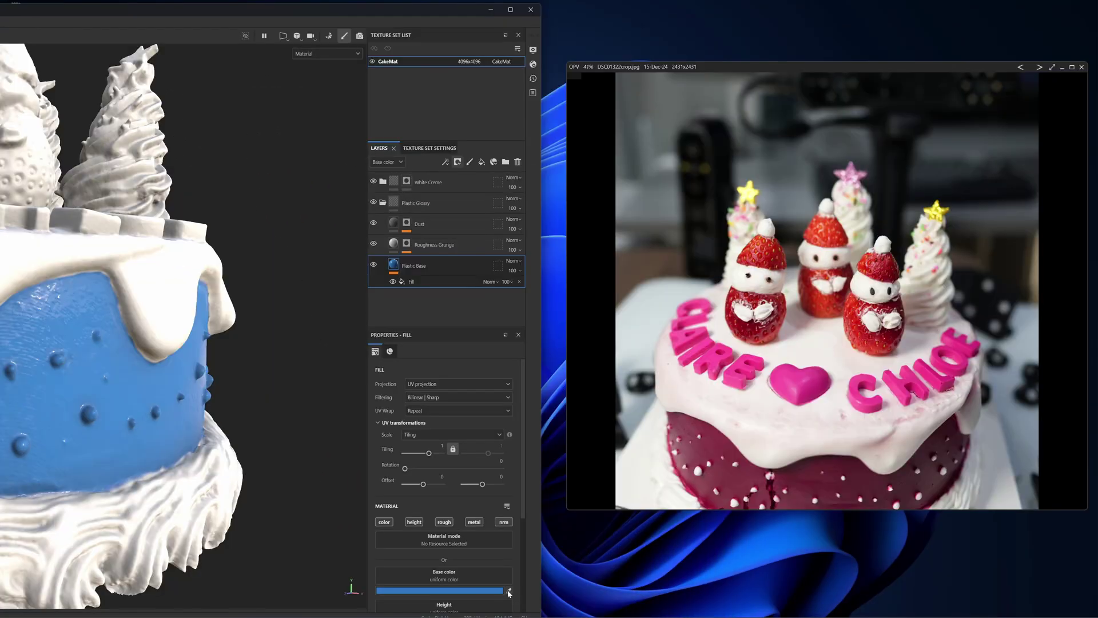
pyautogui.click(508, 591)
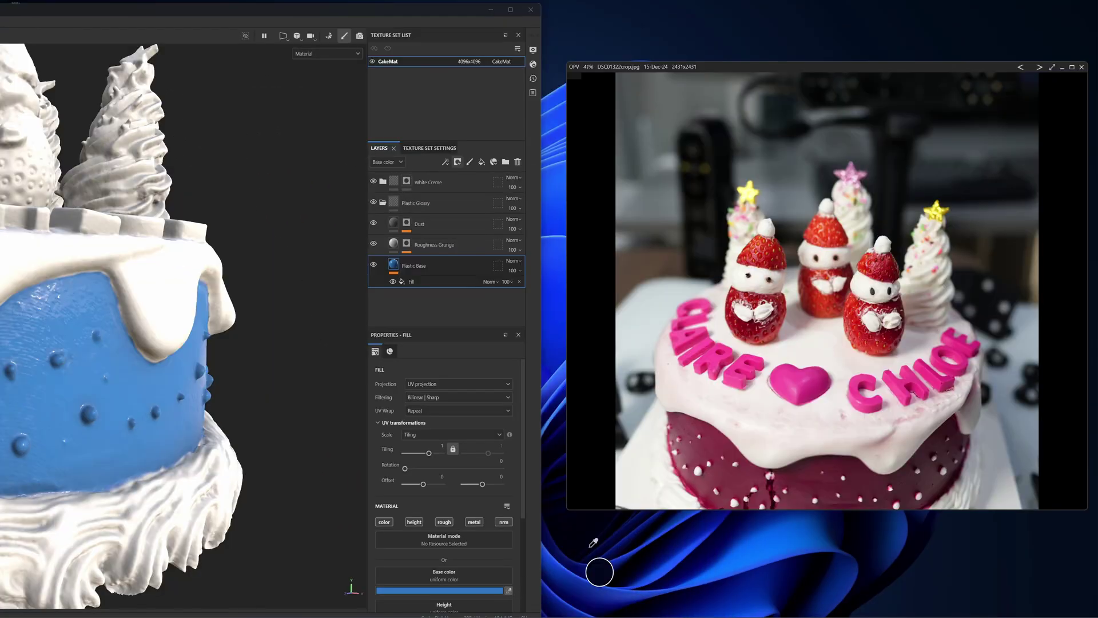
pyautogui.click(735, 464)
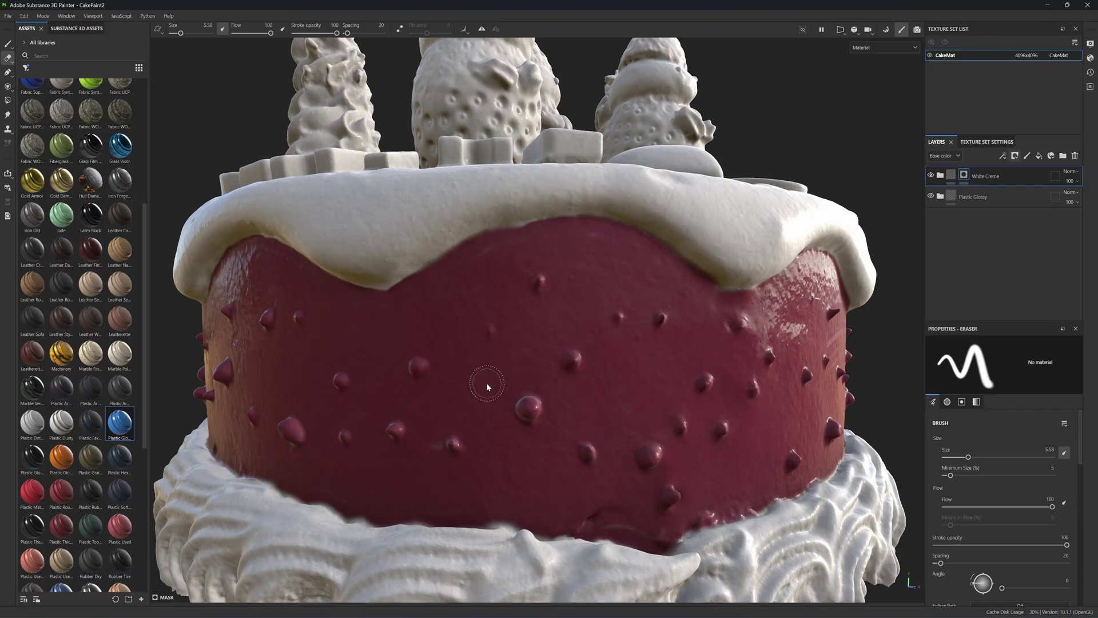
# - Erase the White Creme mask painting over the raised pearls around the cake's side at brush size 5.58 to turn them white
pyautogui.scroll(4, 487, 382)
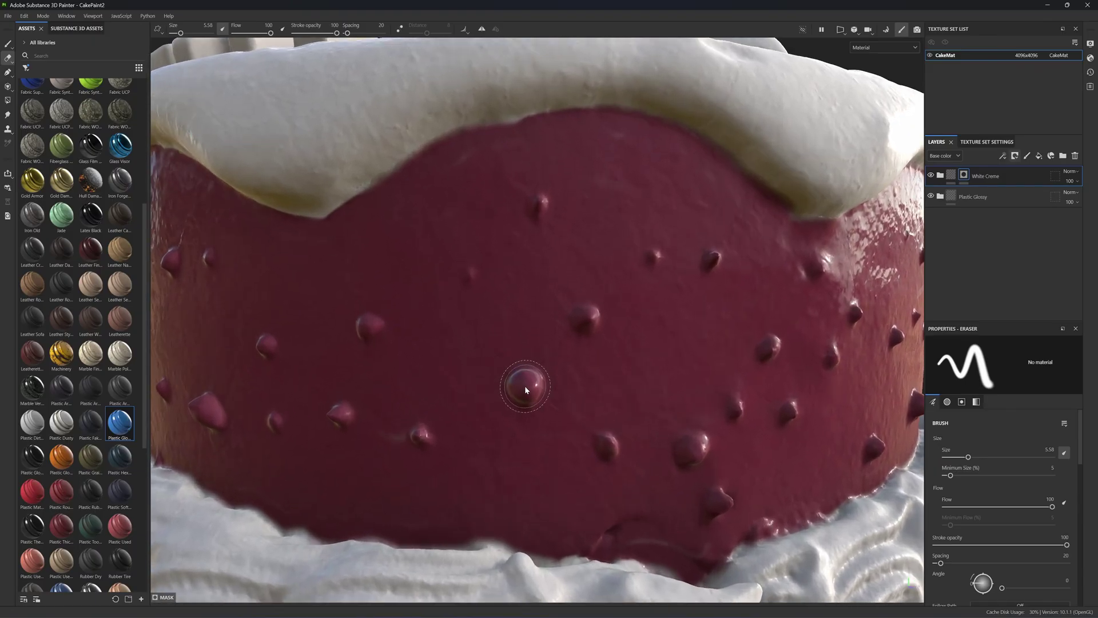
pyautogui.scroll(3, 525, 387)
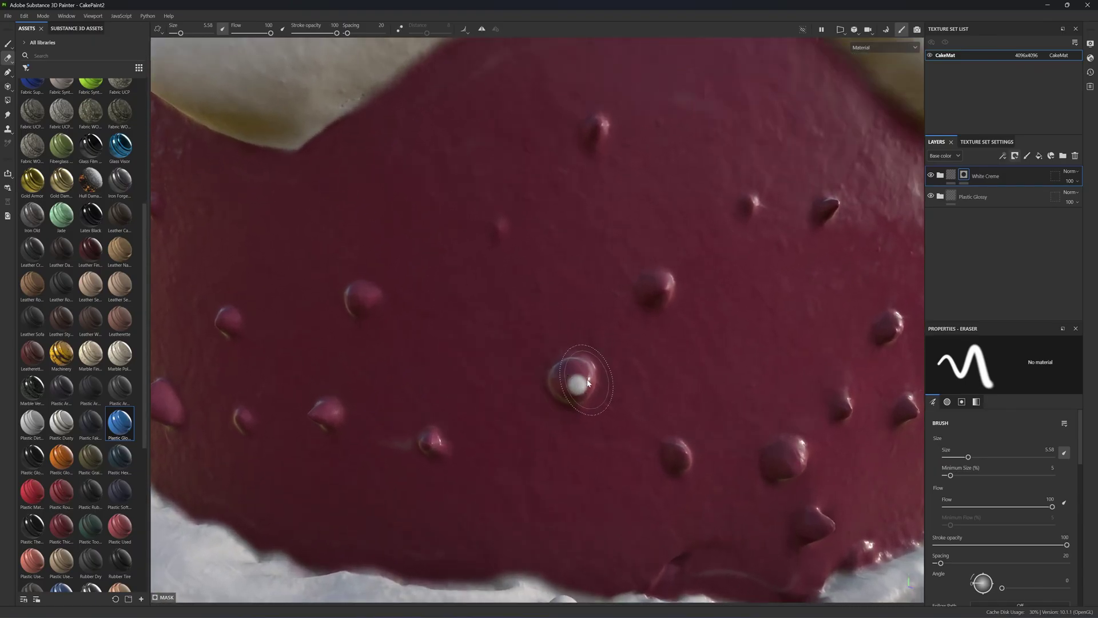
pyautogui.moveTo(588, 382); pyautogui.dragTo(579, 375)
pyautogui.scroll(-4, 577, 380)
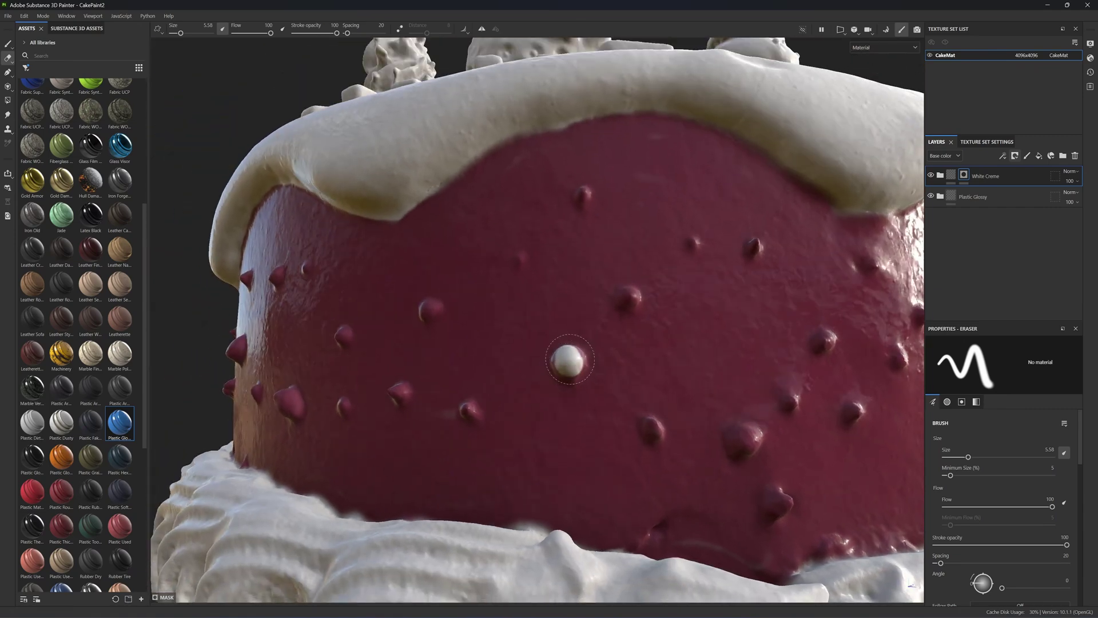
pyautogui.keyDown('alt'); pyautogui.moveTo(570, 359); pyautogui.dragTo(581, 375); pyautogui.keyUp('alt')
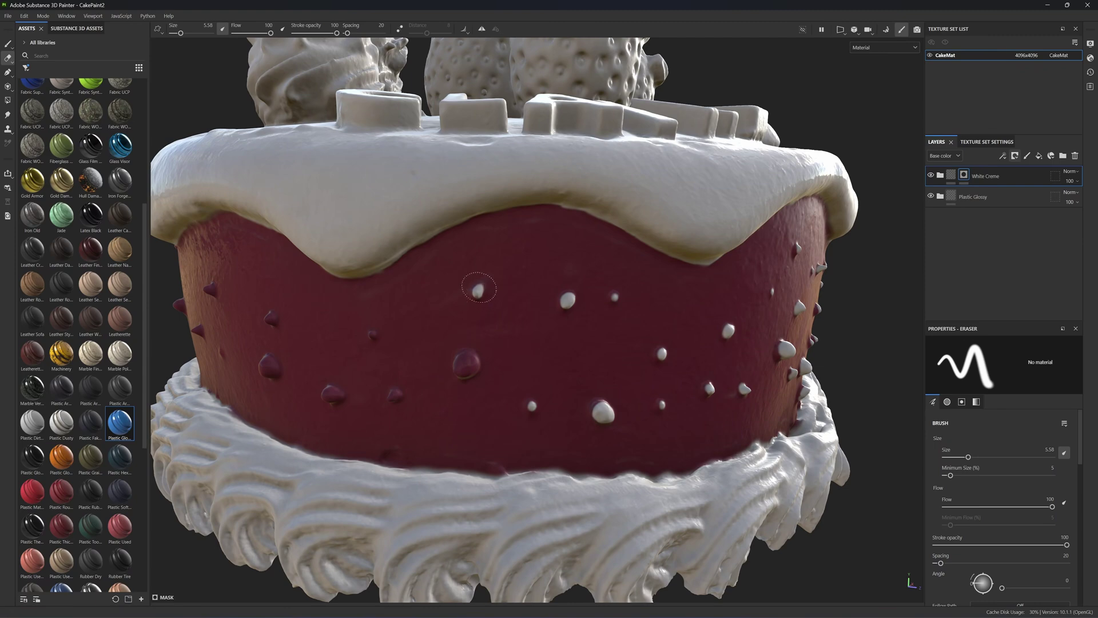
pyautogui.scroll(-10, 468, 365)
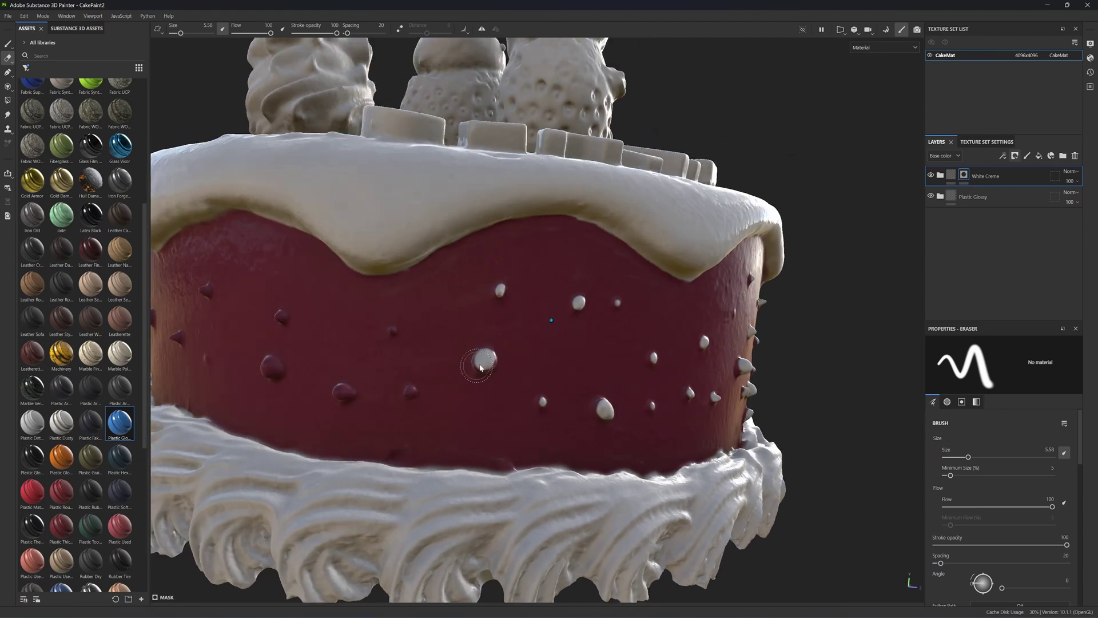
pyautogui.keyDown('alt'); pyautogui.moveTo(462, 453); pyautogui.dragTo(494, 420); pyautogui.keyUp('alt')
# - Rename the Plastic Glossy folder below White Creme to Red Creme
pyautogui.doubleClick(985, 197)
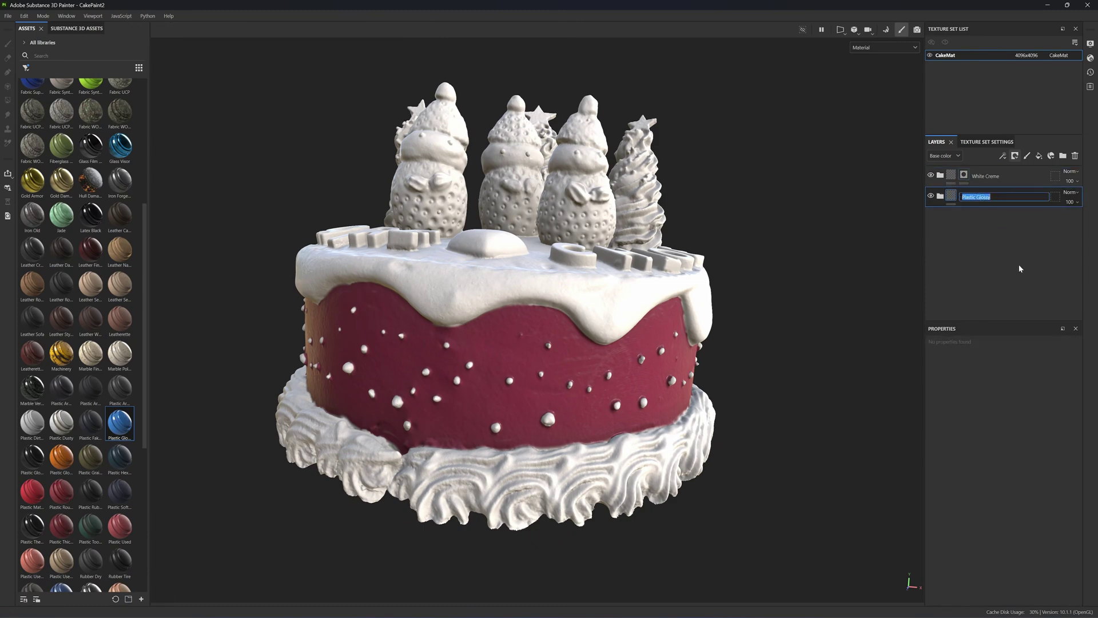
pyautogui.write('Red Creme')
pyautogui.press('Return')
pyautogui.keyDown('alt'); pyautogui.moveTo(524, 233); pyautogui.dragTo(395, 320); pyautogui.keyUp('alt')
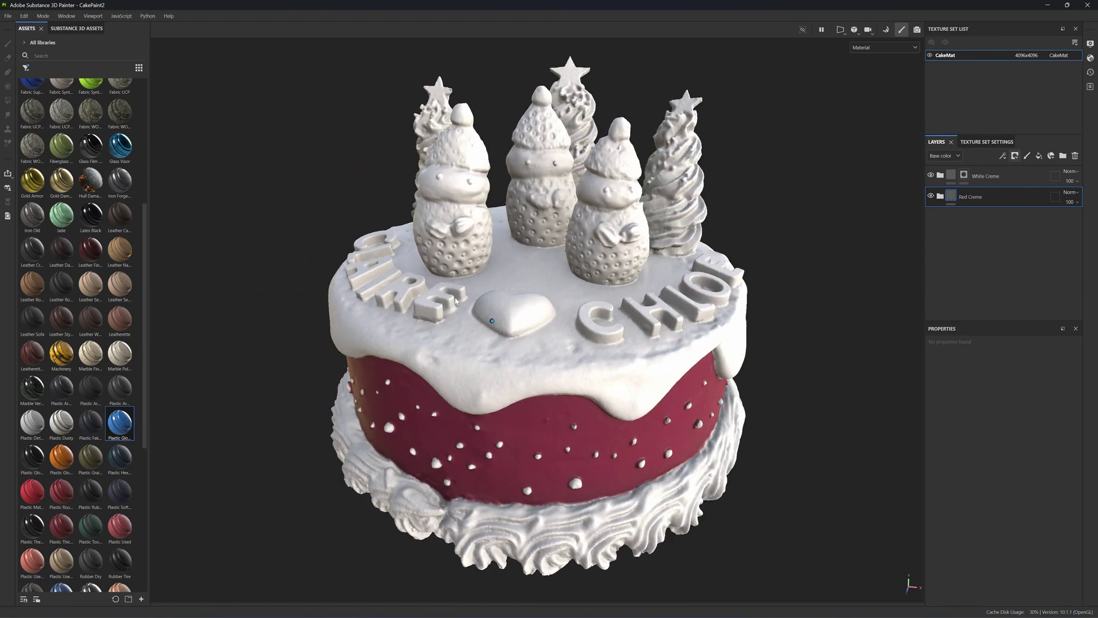
pyautogui.keyDown('alt'); pyautogui.moveTo(394, 321); pyautogui.dragTo(374, 320, button='right'); pyautogui.keyUp('alt')
pyautogui.keyDown('alt'); pyautogui.moveTo(375, 320); pyautogui.dragTo(179, 405); pyautogui.keyUp('alt')
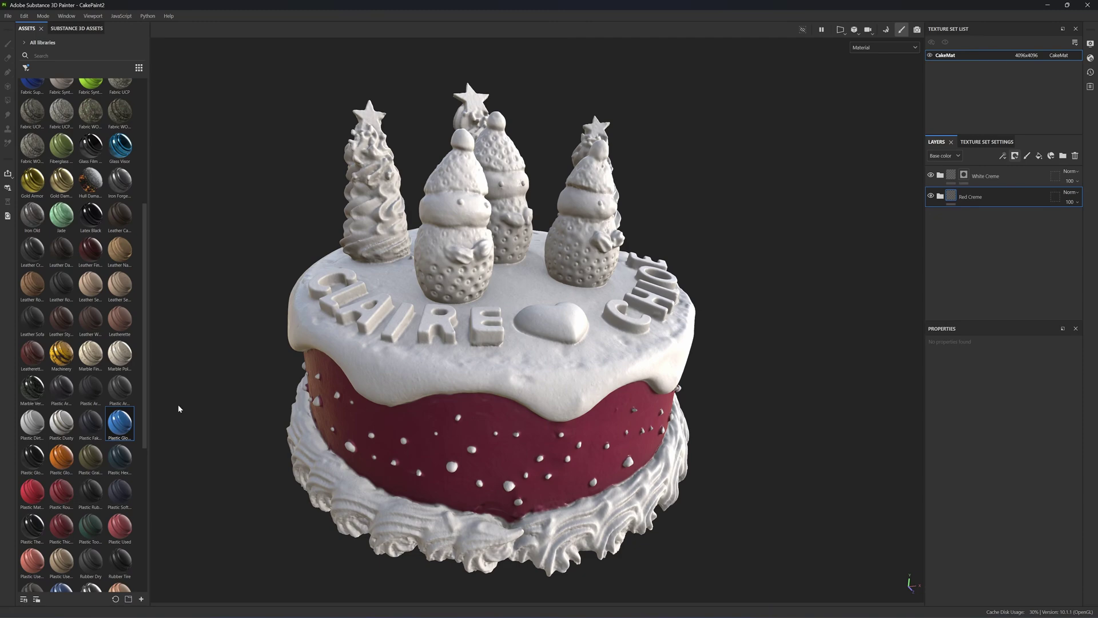
# - Apply a new Plastic Glossy material to the cake and set its Plastic Base color to the strawberry red sampled from the reference photo
pyautogui.press('2')
pyautogui.moveTo(119, 423); pyautogui.dragTo(449, 277)
pyautogui.moveTo(898, 5)
pyautogui.mouseDown()
pyautogui.moveTo(743, 66)
pyautogui.moveTo(465, 73)
pyautogui.moveTo(485, 21)
pyautogui.moveTo(518, 16)
pyautogui.mouseUp()
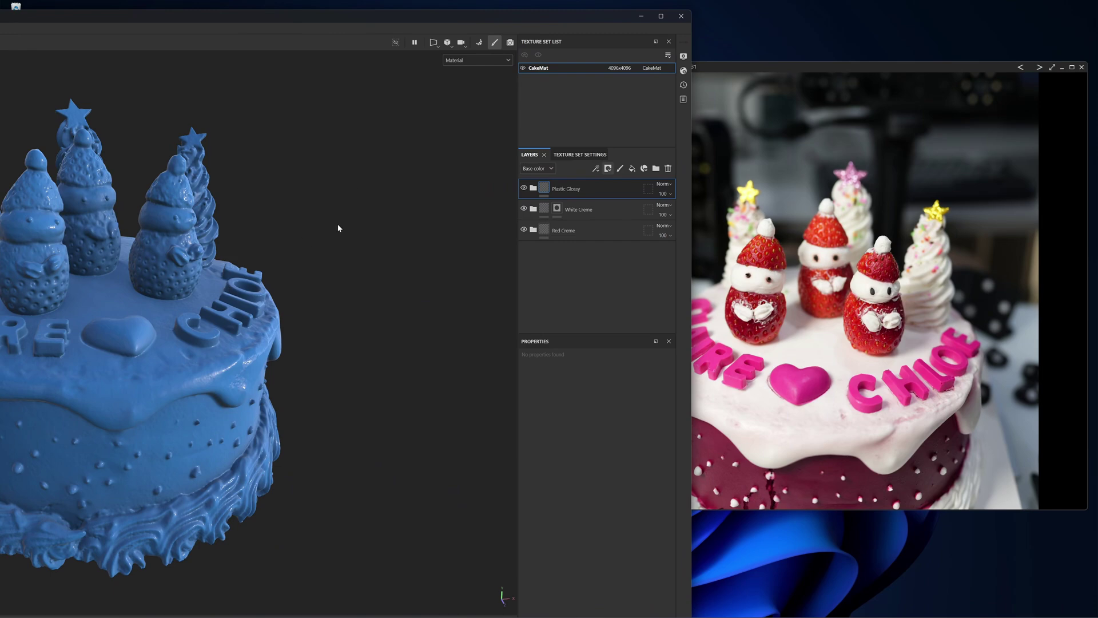
pyautogui.click(533, 188)
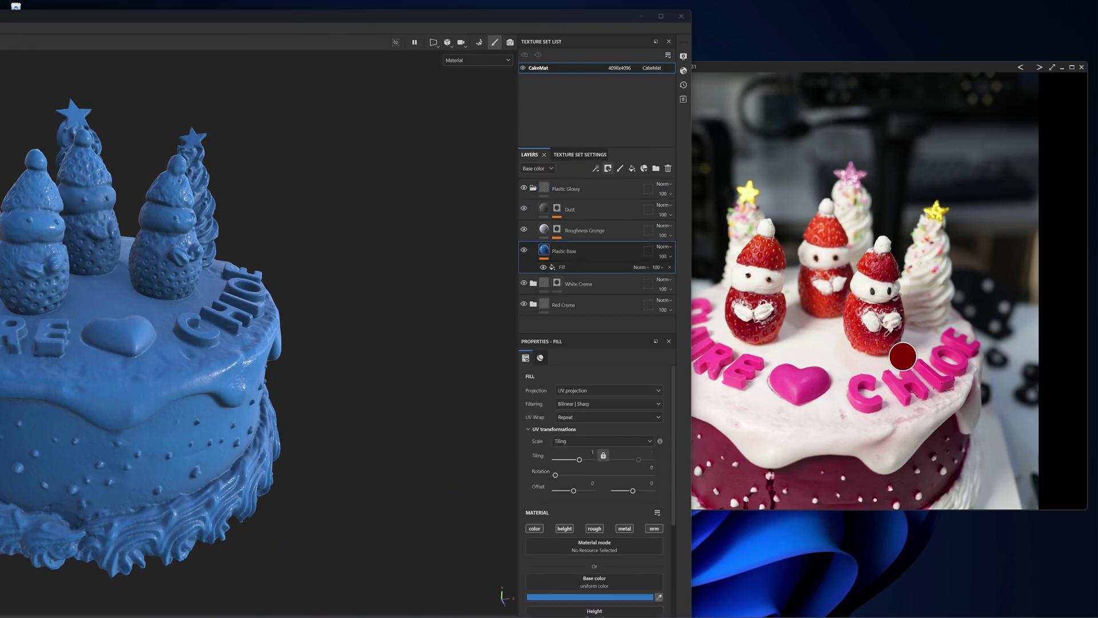
pyautogui.click(870, 342)
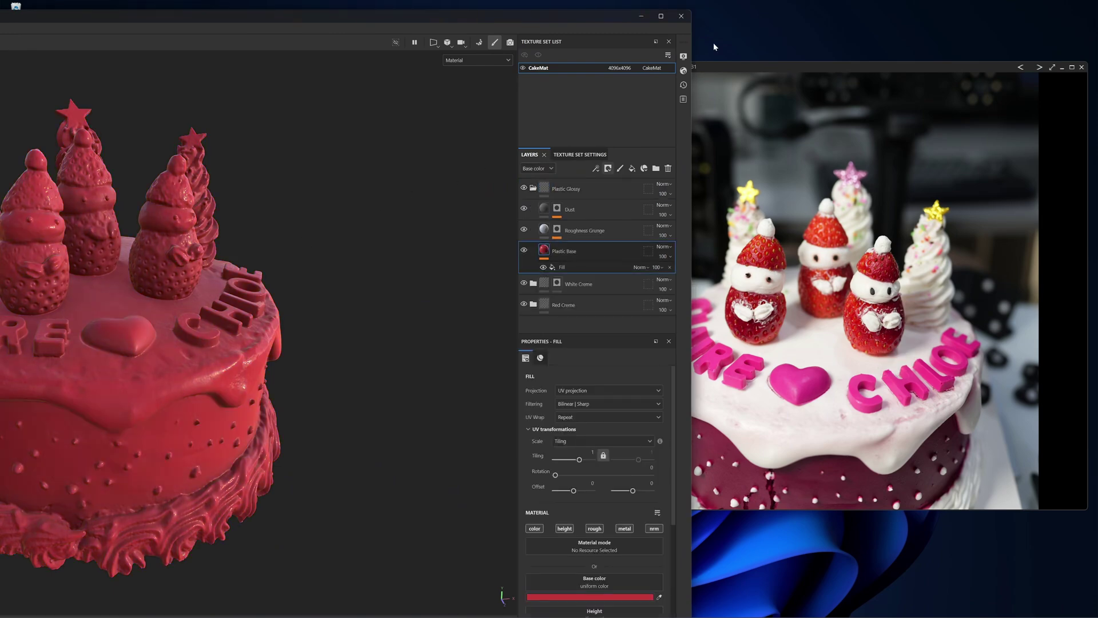
pyautogui.click(661, 17)
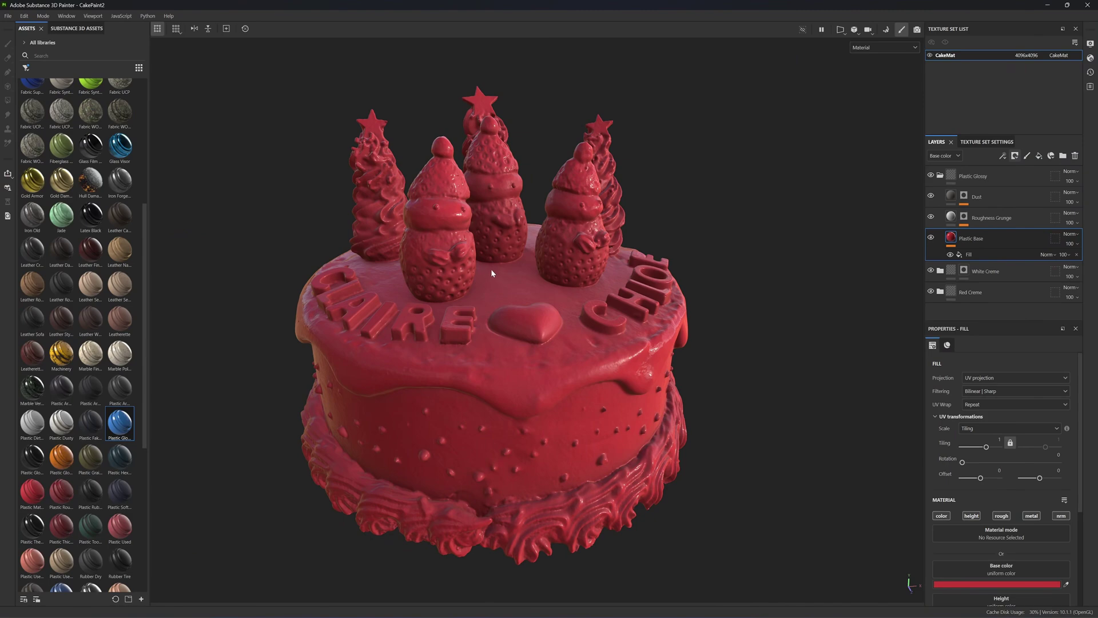
# - Add a black mask to the red material's folder, name it Strawberry, and paint red along the first figure's neck and upper body
pyautogui.click(1016, 175)
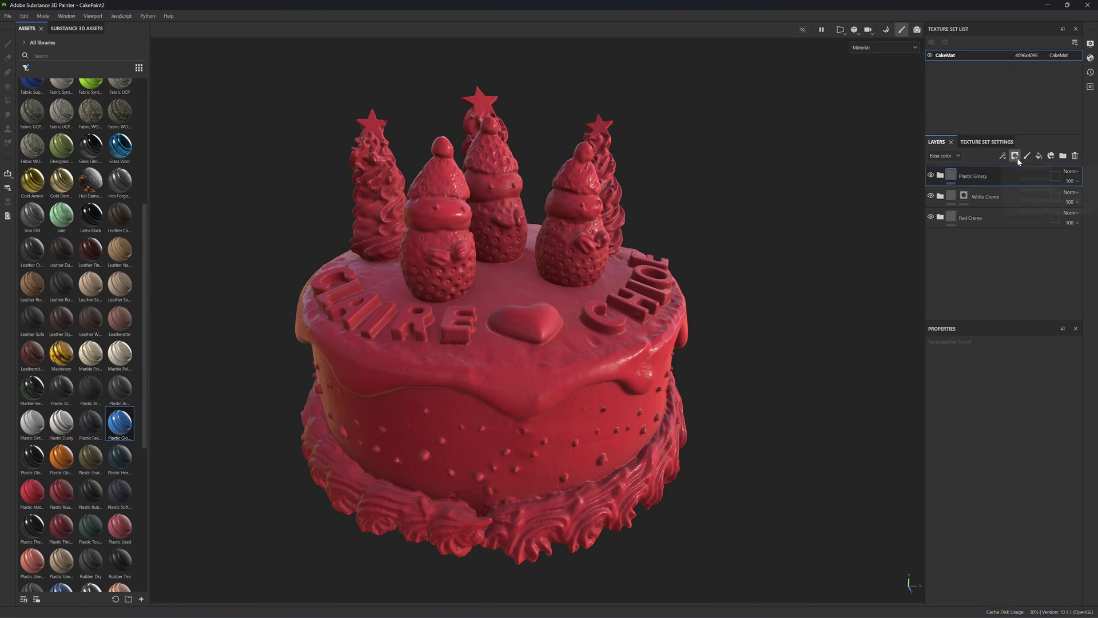
pyautogui.click(1032, 181)
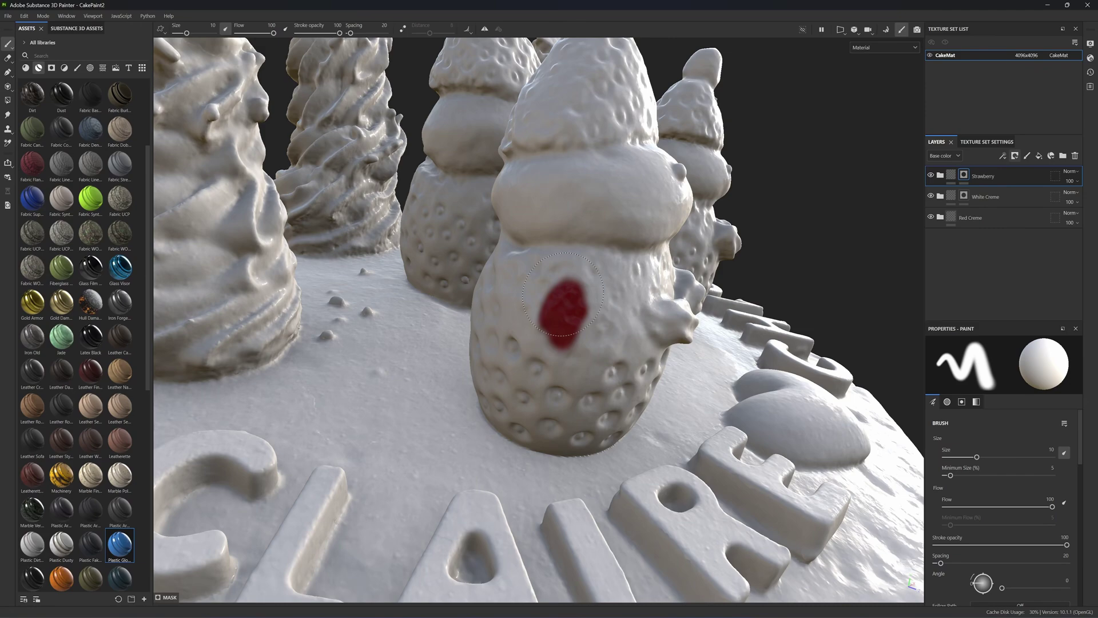
pyautogui.moveTo(562, 292)
pyautogui.mouseDown()
pyautogui.moveTo(560, 262)
pyautogui.moveTo(563, 286)
pyautogui.mouseUp()
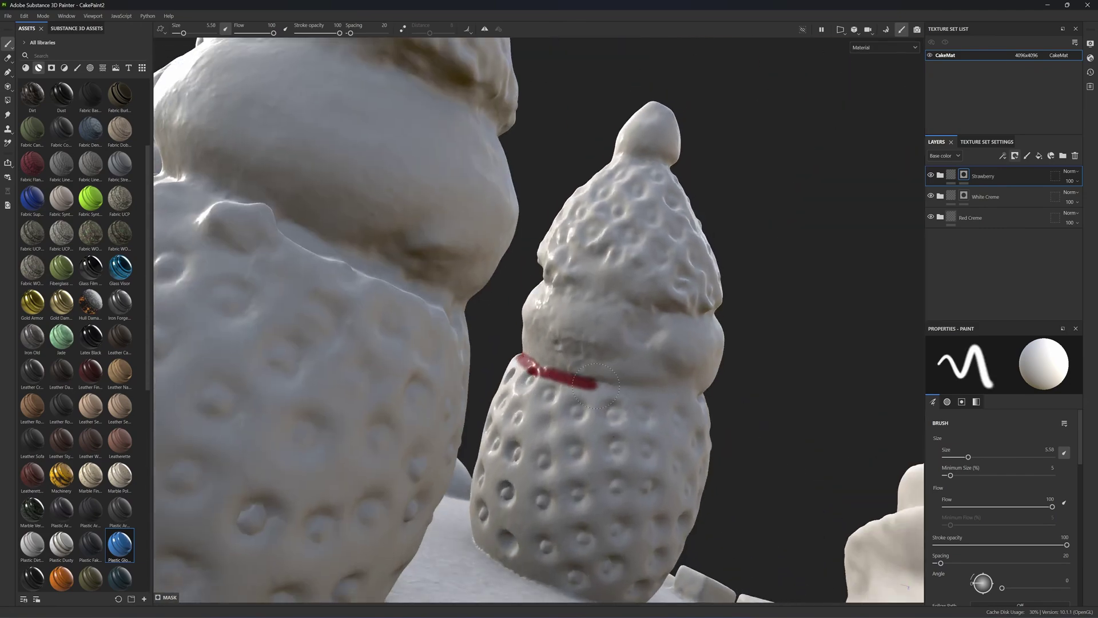
pyautogui.keyDown('alt'); pyautogui.moveTo(595, 386); pyautogui.dragTo(509, 362); pyautogui.keyUp('alt')
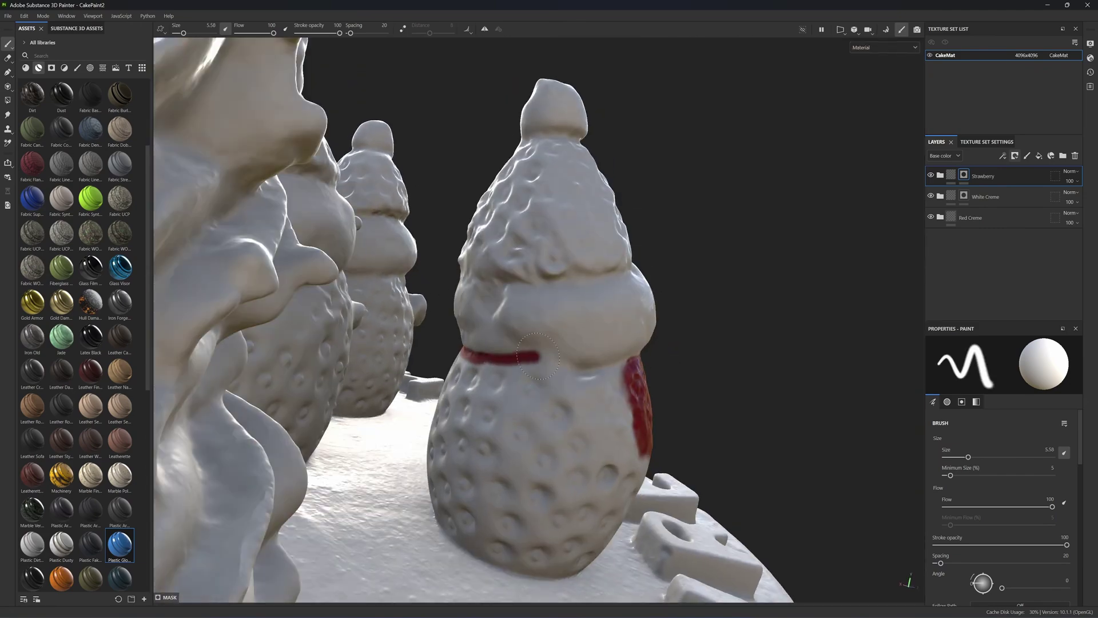
pyautogui.keyDown('alt'); pyautogui.moveTo(624, 365); pyautogui.dragTo(508, 497); pyautogui.keyUp('alt')
# - Paint the Strawberry mask along the first figure's base and around its white hands at brush size 5.58
pyautogui.moveTo(550, 509); pyautogui.dragTo(571, 511)
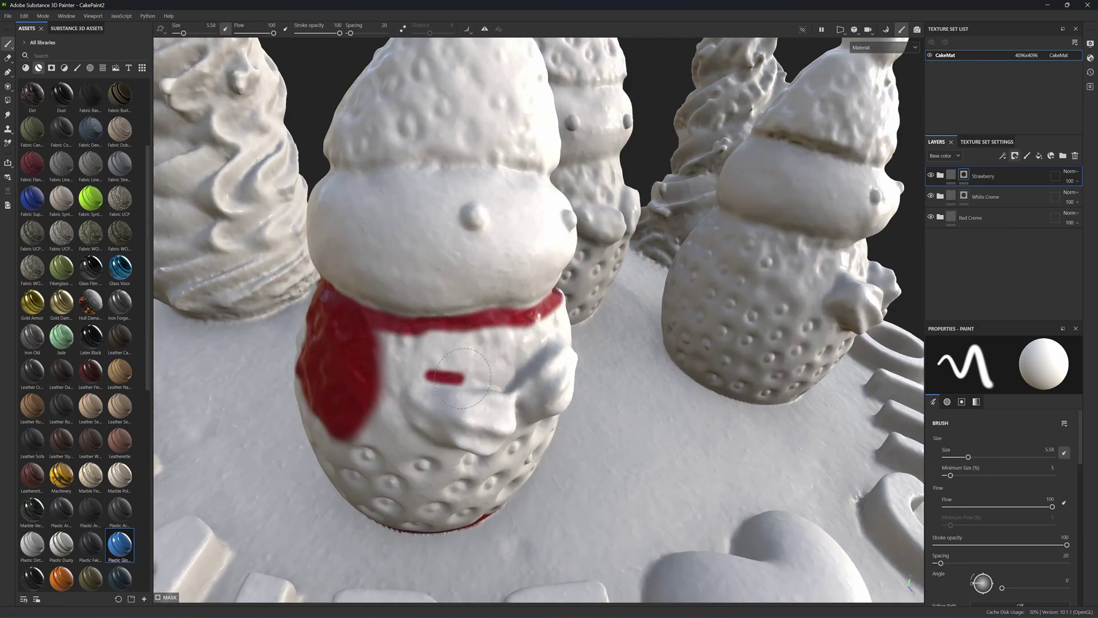
pyautogui.moveTo(409, 381); pyautogui.dragTo(493, 391)
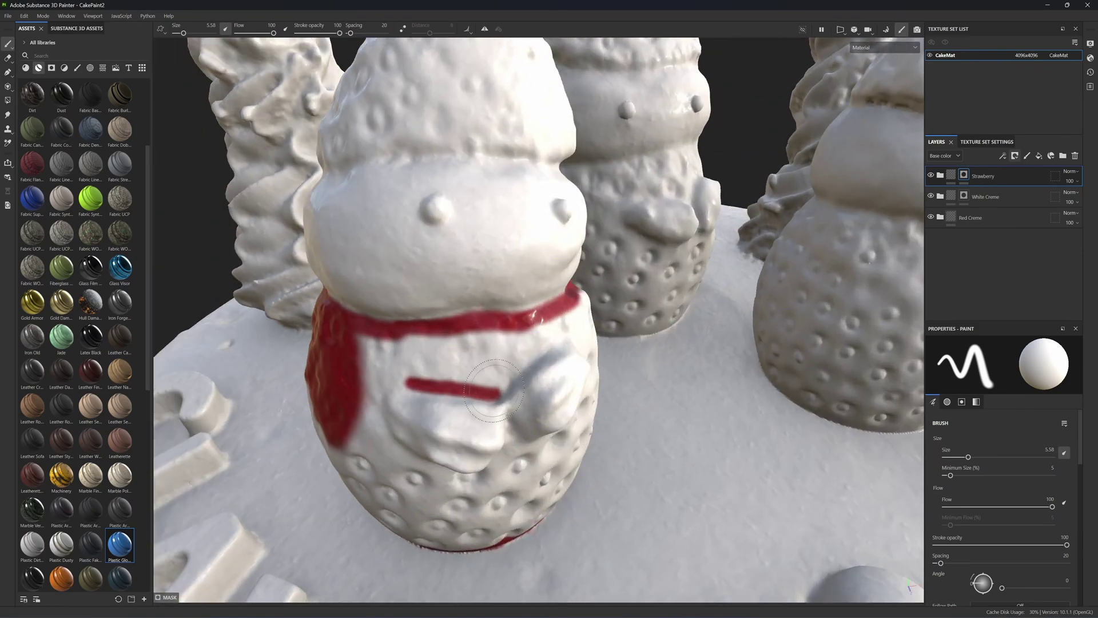
pyautogui.moveTo(542, 353)
pyautogui.keyDown('alt'); pyautogui.mouseDown()
pyautogui.moveTo(498, 372)
pyautogui.moveTo(576, 372)
pyautogui.moveTo(549, 343)
pyautogui.mouseUp(); pyautogui.keyUp('alt')
pyautogui.moveTo(585, 349); pyautogui.dragTo(558, 400)
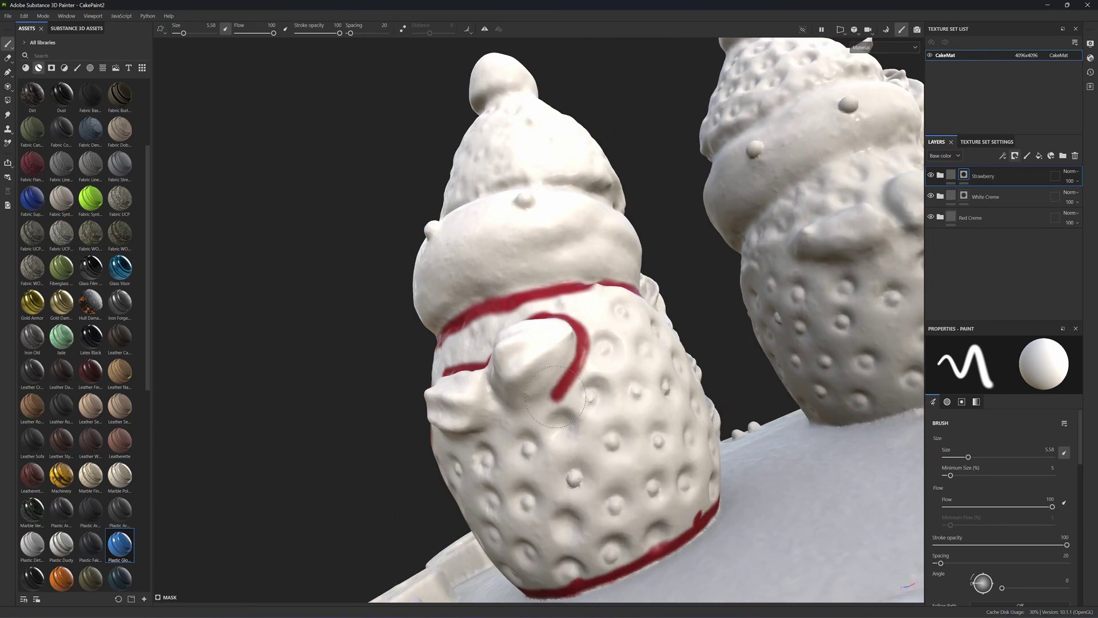
pyautogui.keyDown('alt'); pyautogui.moveTo(486, 377); pyautogui.dragTo(530, 379); pyautogui.keyUp('alt')
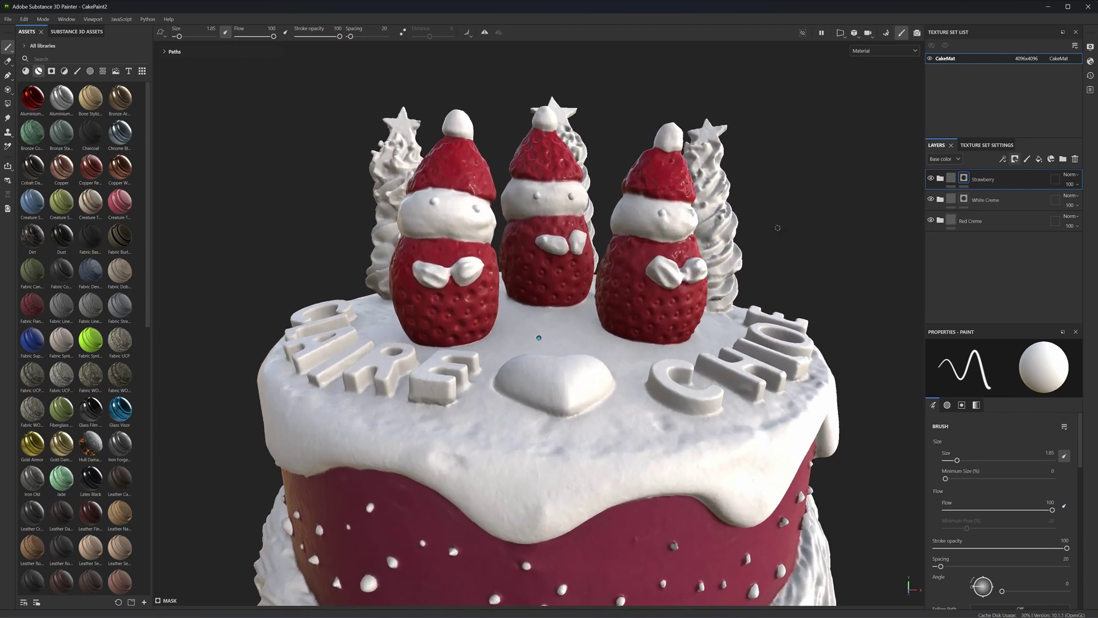
# - Check the strawberries in the reference photo and add a masked Plastic Glossy material in yellow, named Seed, above Strawberry
pyautogui.hotkey('alt', 'Tab')
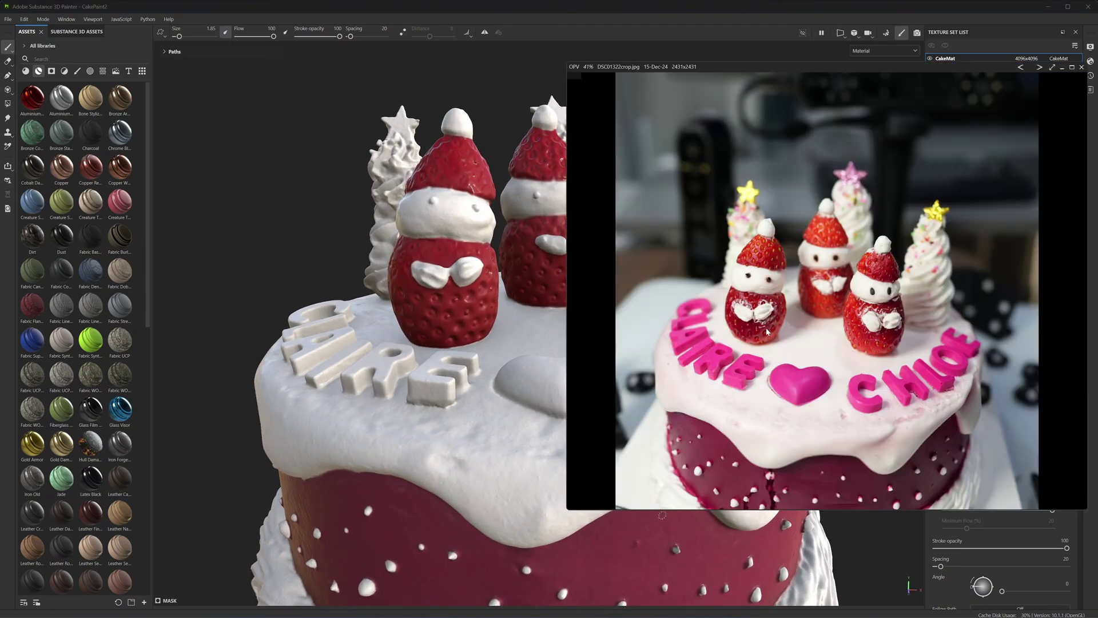
pyautogui.hotkey('alt', 'Tab')
pyautogui.moveTo(147, 314)
pyautogui.mouseDown()
pyautogui.moveTo(166, 423)
pyautogui.moveTo(134, 427)
pyautogui.moveTo(480, 410)
pyautogui.mouseUp()
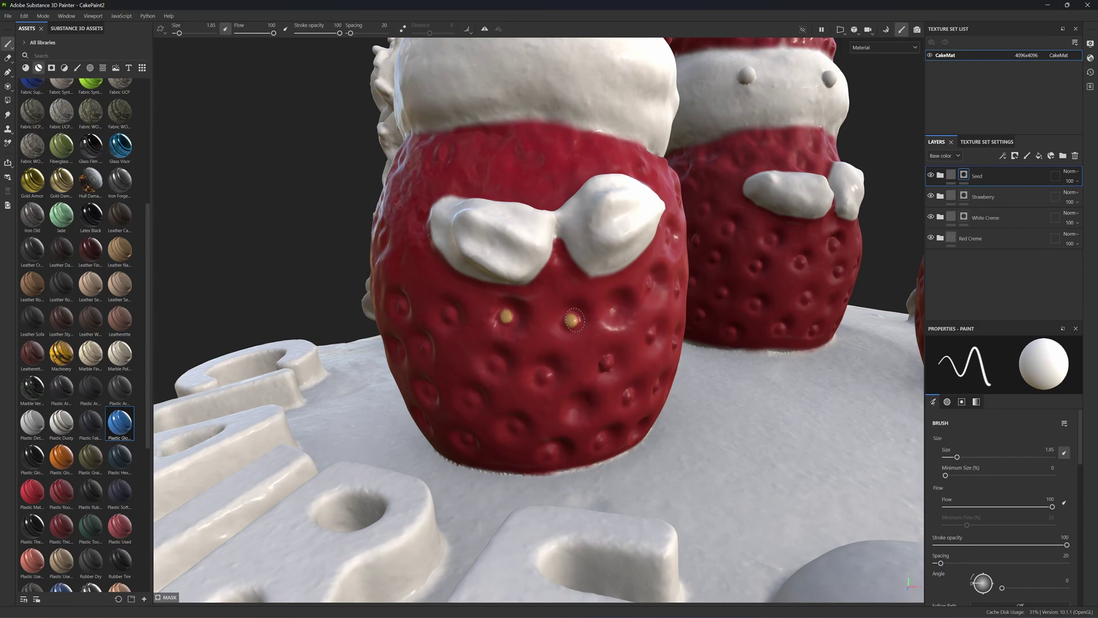
# - Paint the Seed mask as small yellow dots in the dimples of the strawberry body at brush size 1.85
pyautogui.click(549, 333)
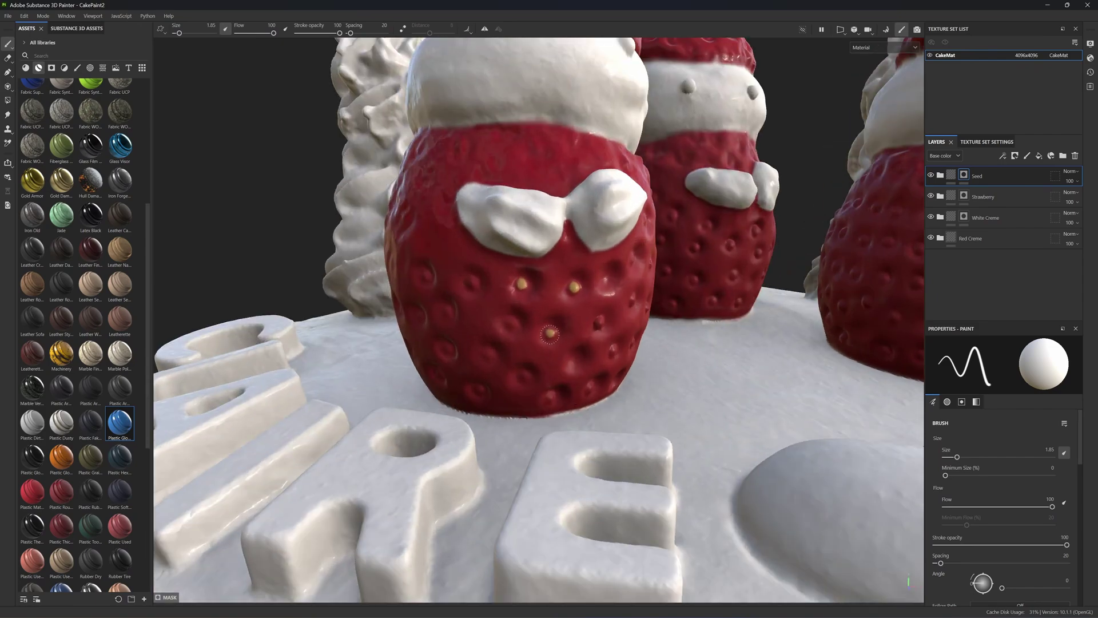
pyautogui.click(514, 323)
pyautogui.keyDown('alt'); pyautogui.moveTo(550, 334); pyautogui.dragTo(492, 303); pyautogui.keyUp('alt')
pyautogui.click(492, 306)
pyautogui.click(561, 343)
pyautogui.moveTo(606, 332)
pyautogui.keyDown('alt'); pyautogui.mouseDown()
pyautogui.moveTo(537, 338)
pyautogui.moveTo(515, 320)
pyautogui.moveTo(549, 309)
pyautogui.mouseUp(); pyautogui.keyUp('alt')
pyautogui.click(554, 319)
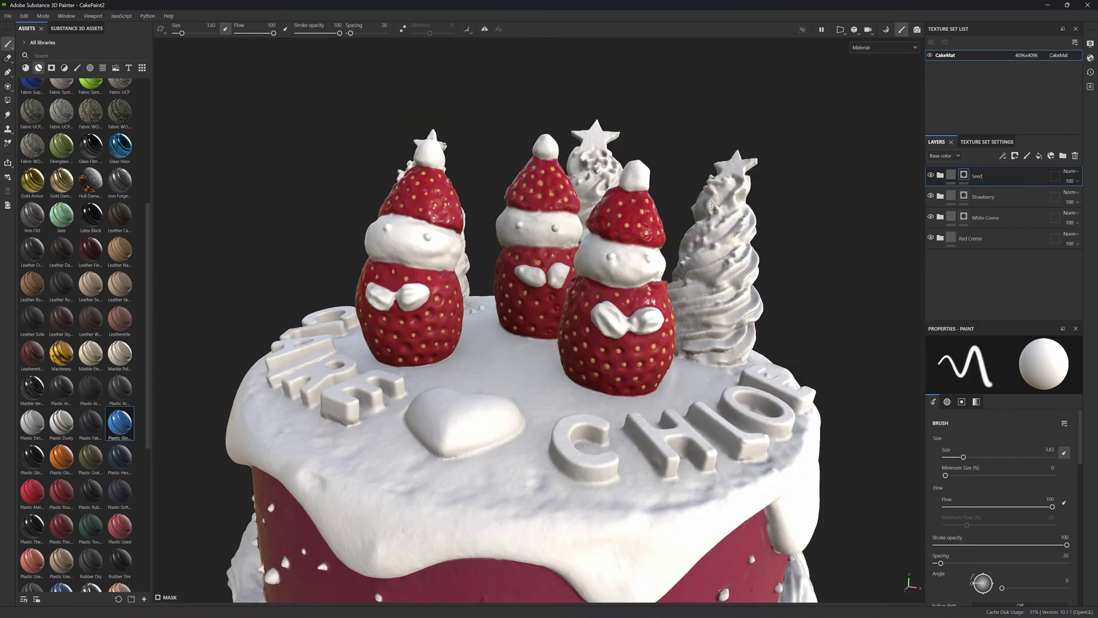
# - Apply another Plastic Glossy material, name its folder Eyes, set its base color to black, and add a black mask
pyautogui.moveTo(713, 210)
pyautogui.keyDown('alt'); pyautogui.mouseDown()
pyautogui.moveTo(749, 206)
pyautogui.moveTo(532, 223)
pyautogui.moveTo(712, 209)
pyautogui.moveTo(395, 297)
pyautogui.moveTo(342, 340)
pyautogui.mouseUp(); pyautogui.keyUp('alt')
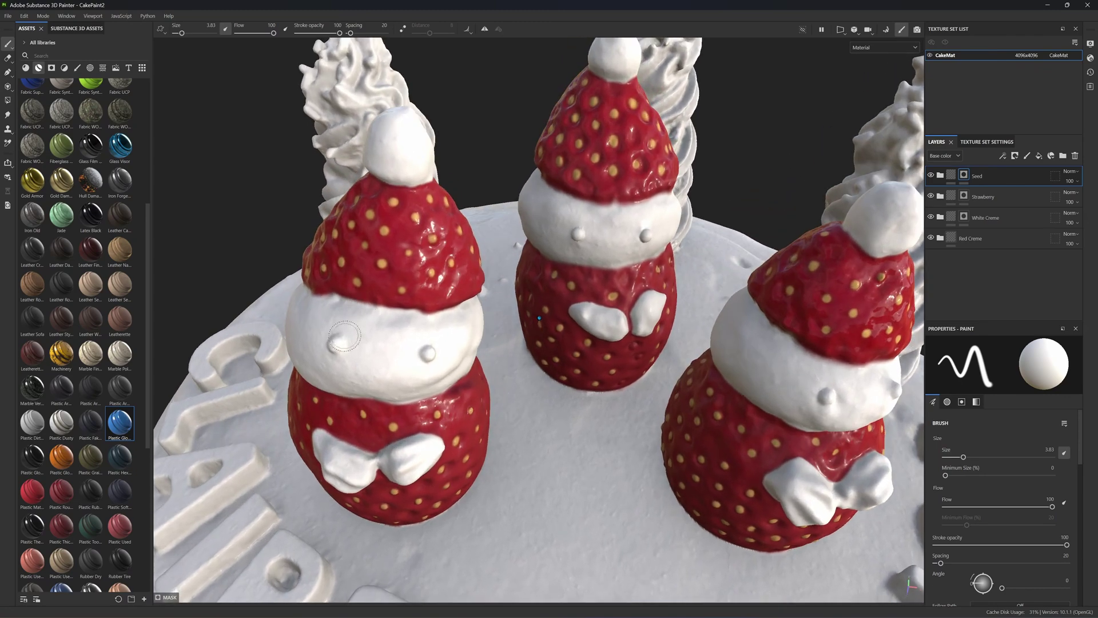
pyautogui.keyDown('alt'); pyautogui.moveTo(397, 341); pyautogui.dragTo(505, 394, button='right'); pyautogui.keyUp('alt')
pyautogui.moveTo(119, 423); pyautogui.dragTo(537, 336)
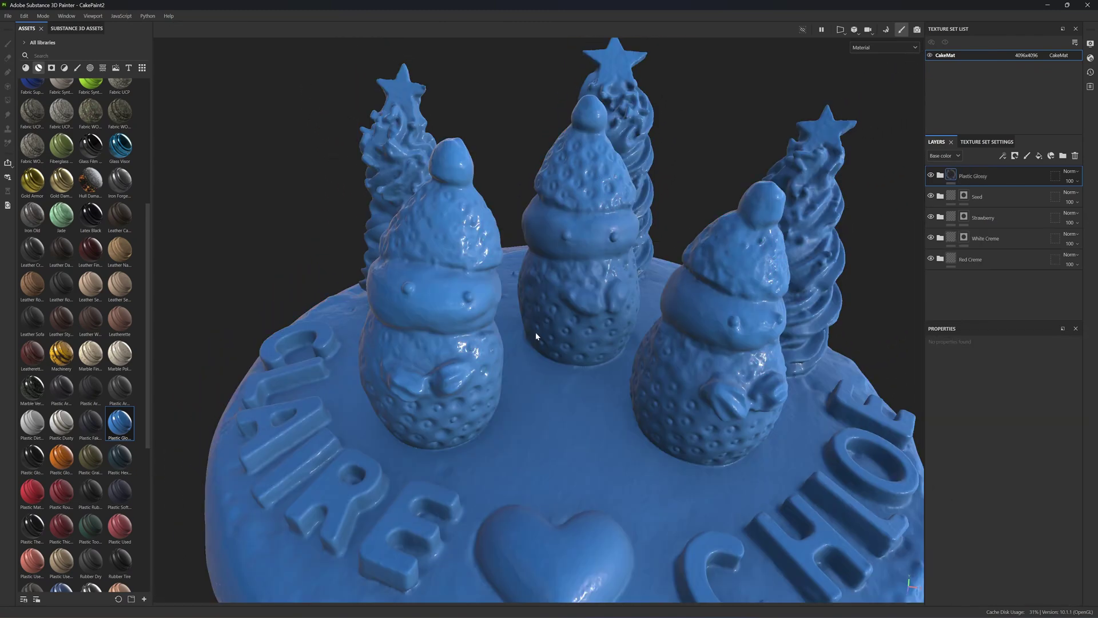
pyautogui.doubleClick(973, 176)
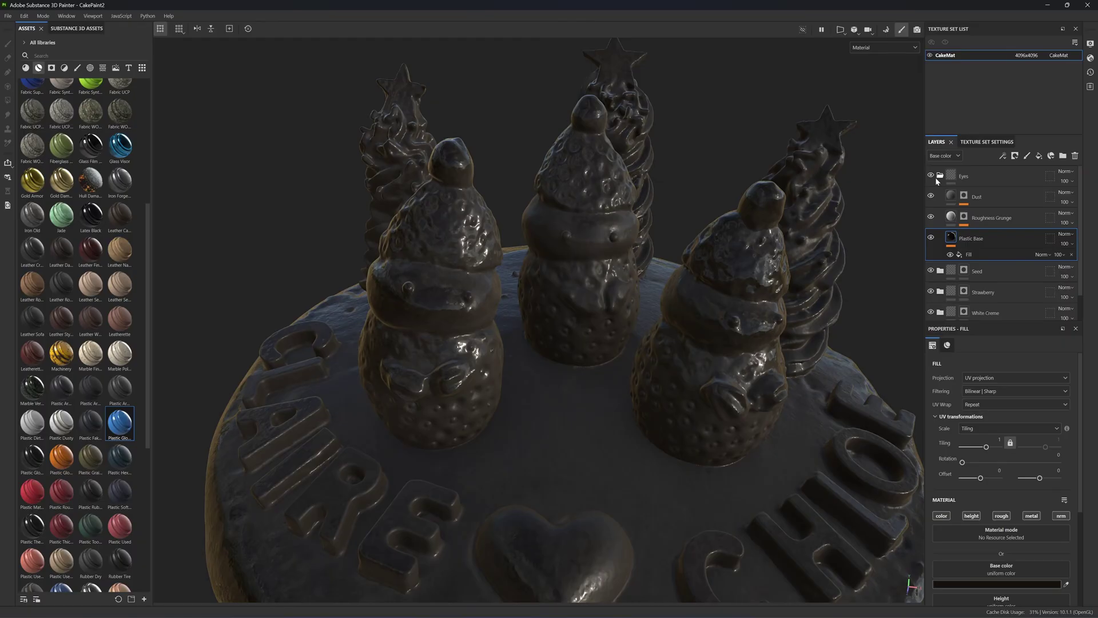
pyautogui.click(1014, 156)
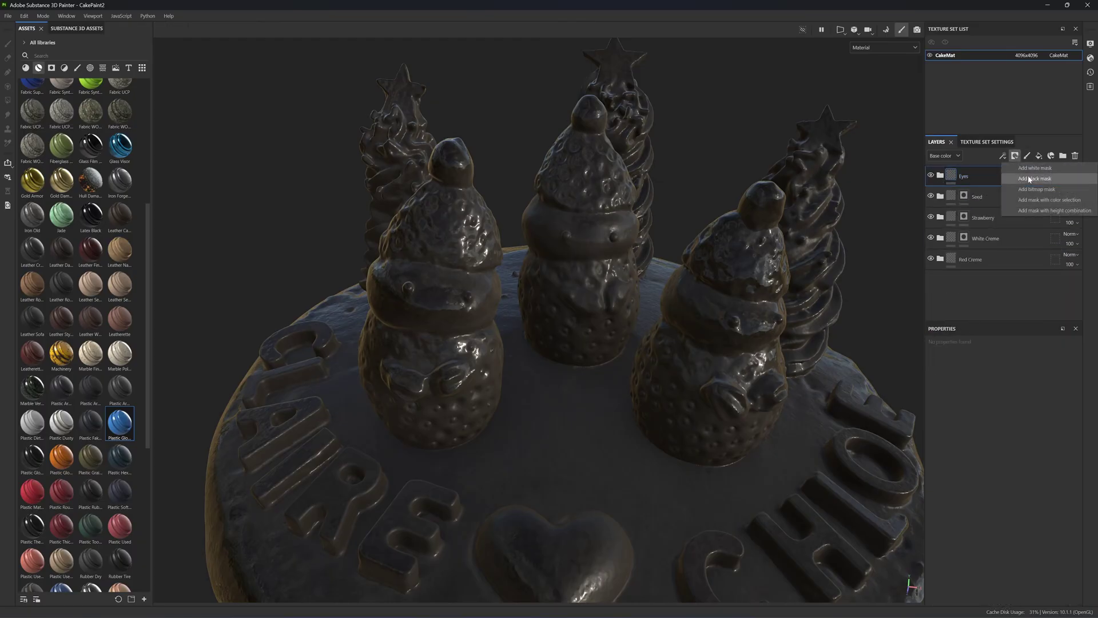
pyautogui.click(1034, 179)
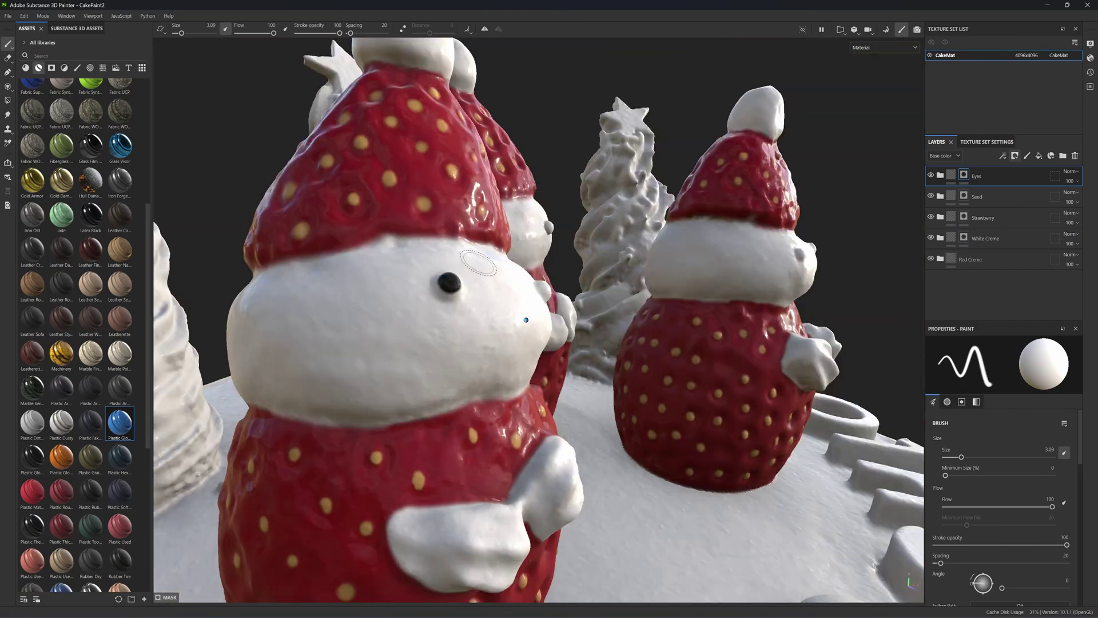
# - Paint the Eyes mask over the raised eyes of the strawberry figures with small brush sizes of 3.09 and 1.85
pyautogui.moveTo(479, 263)
pyautogui.keyDown('alt'); pyautogui.mouseDown()
pyautogui.moveTo(395, 272)
pyautogui.moveTo(429, 265)
pyautogui.moveTo(441, 338)
pyautogui.moveTo(589, 323)
pyautogui.moveTo(509, 349)
pyautogui.mouseUp(); pyautogui.keyUp('alt')
pyautogui.moveTo(503, 357)
pyautogui.mouseDown()
pyautogui.moveTo(517, 380)
pyautogui.moveTo(498, 371)
pyautogui.mouseUp()
pyautogui.moveTo(498, 372)
pyautogui.keyDown('alt'); pyautogui.mouseDown()
pyautogui.moveTo(537, 360)
pyautogui.moveTo(512, 380)
pyautogui.moveTo(509, 343)
pyautogui.mouseUp(); pyautogui.keyUp('alt')
pyautogui.moveTo(509, 337); pyautogui.dragTo(518, 366)
pyautogui.moveTo(517, 366)
pyautogui.keyDown('alt'); pyautogui.mouseDown()
pyautogui.moveTo(481, 378)
pyautogui.moveTo(493, 369)
pyautogui.moveTo(483, 386)
pyautogui.mouseUp(); pyautogui.keyUp('alt')
pyautogui.moveTo(484, 386)
pyautogui.keyDown('alt'); pyautogui.mouseDown()
pyautogui.moveTo(498, 380)
pyautogui.moveTo(496, 395)
pyautogui.mouseUp(); pyautogui.keyUp('alt')
pyautogui.keyDown('alt'); pyautogui.moveTo(496, 395); pyautogui.dragTo(486, 355); pyautogui.keyUp('alt')
pyautogui.keyDown('alt'); pyautogui.moveTo(486, 355); pyautogui.dragTo(487, 324, button='right'); pyautogui.keyUp('alt')
pyautogui.moveTo(486, 323)
pyautogui.keyDown('alt'); pyautogui.mouseDown()
pyautogui.moveTo(532, 427)
pyautogui.moveTo(566, 440)
pyautogui.mouseUp(); pyautogui.keyUp('alt')
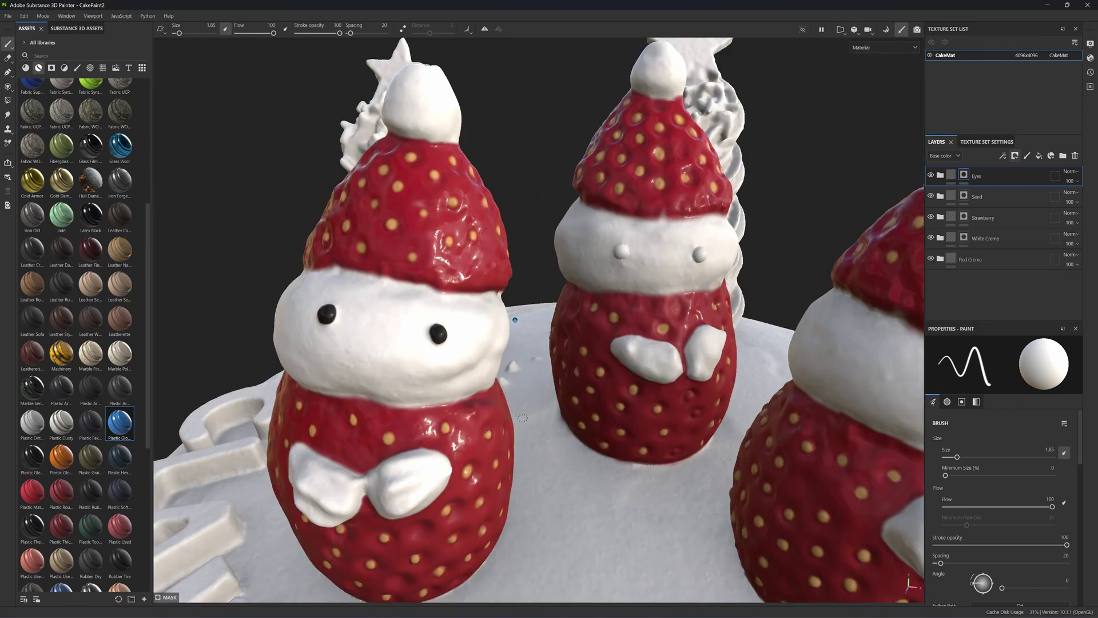
pyautogui.moveTo(567, 440)
pyautogui.keyDown('alt'); pyautogui.mouseDown(button='right')
pyautogui.moveTo(572, 469)
pyautogui.moveTo(607, 452)
pyautogui.mouseUp(button='right'); pyautogui.keyUp('alt')
pyautogui.moveTo(606, 452)
pyautogui.keyDown('alt'); pyautogui.mouseDown()
pyautogui.moveTo(634, 474)
pyautogui.moveTo(572, 401)
pyautogui.moveTo(509, 189)
pyautogui.mouseUp(); pyautogui.keyUp('alt')
pyautogui.press('e')
# - Check the tree stars in the reference photo, apply the Gold Damaged material to the cake, and give its folder a black mask
pyautogui.moveTo(509, 189)
pyautogui.keyDown('alt'); pyautogui.mouseDown(button='right')
pyautogui.moveTo(662, 233)
pyautogui.moveTo(279, 284)
pyautogui.mouseUp(button='right'); pyautogui.keyUp('alt')
pyautogui.keyDown('alt'); pyautogui.moveTo(280, 285); pyautogui.dragTo(275, 316); pyautogui.keyUp('alt')
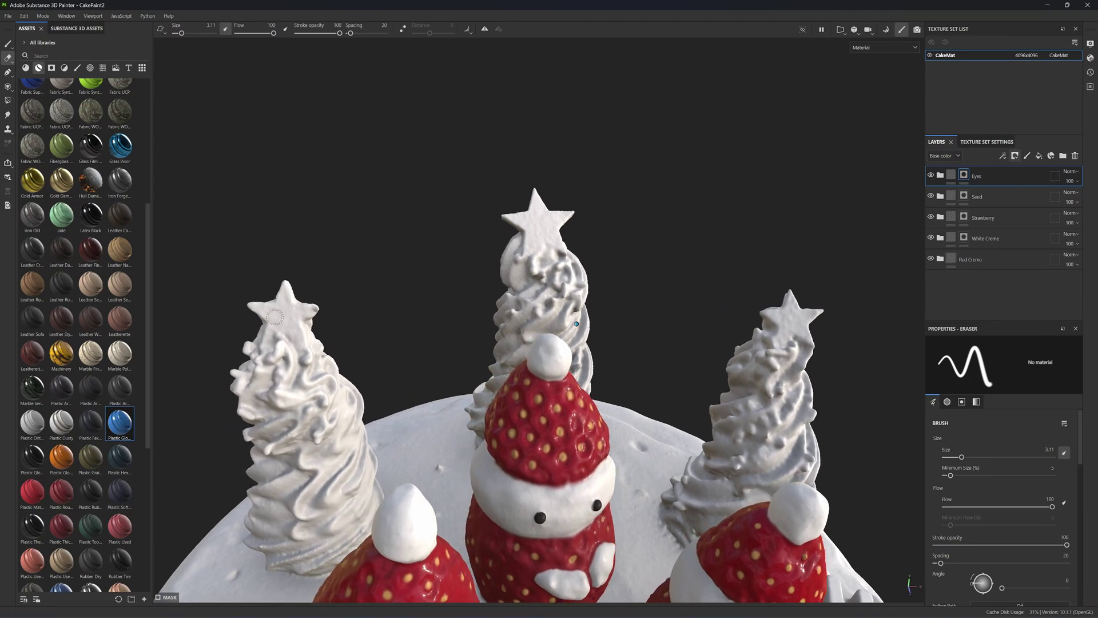
pyautogui.hotkey('alt', 'Tab')
pyautogui.moveTo(809, 164); pyautogui.dragTo(649, 327)
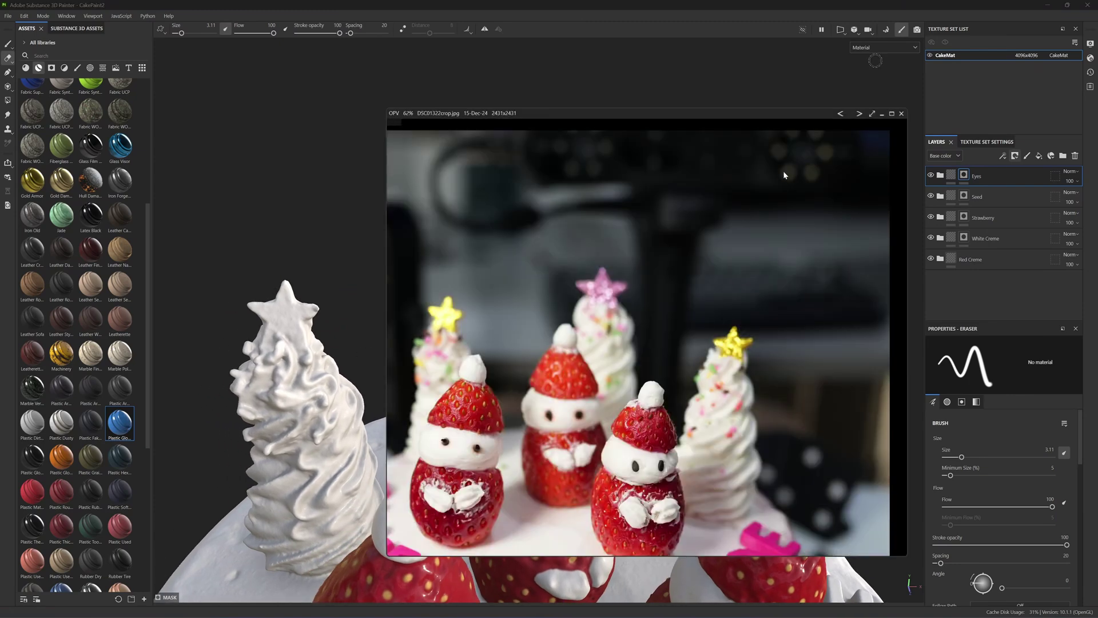
pyautogui.scroll(2, 585, 315)
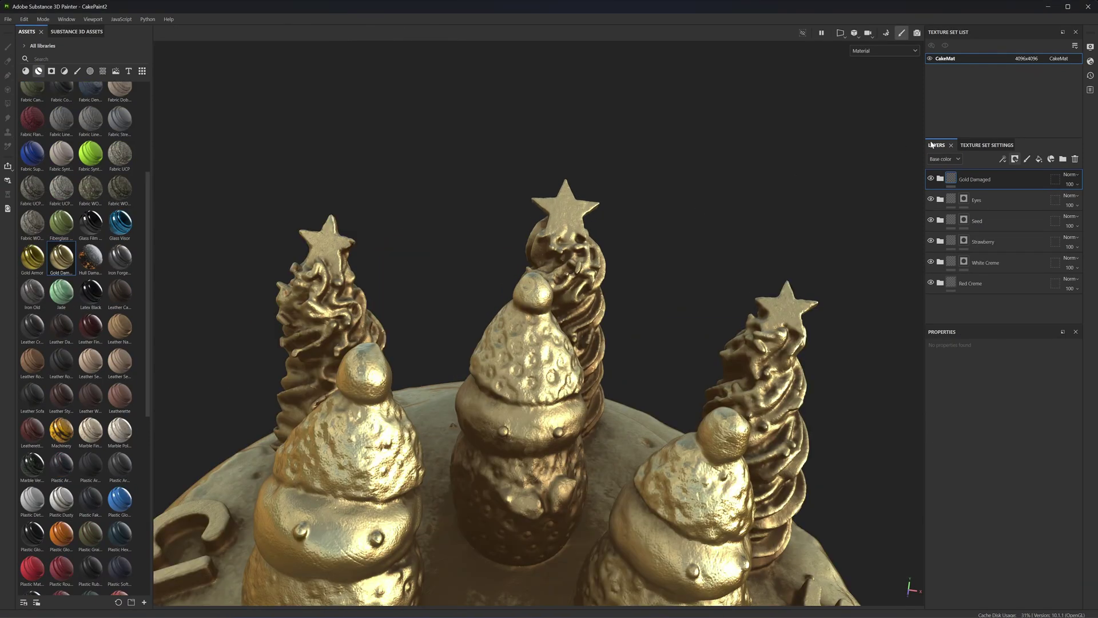
pyautogui.click(1015, 164)
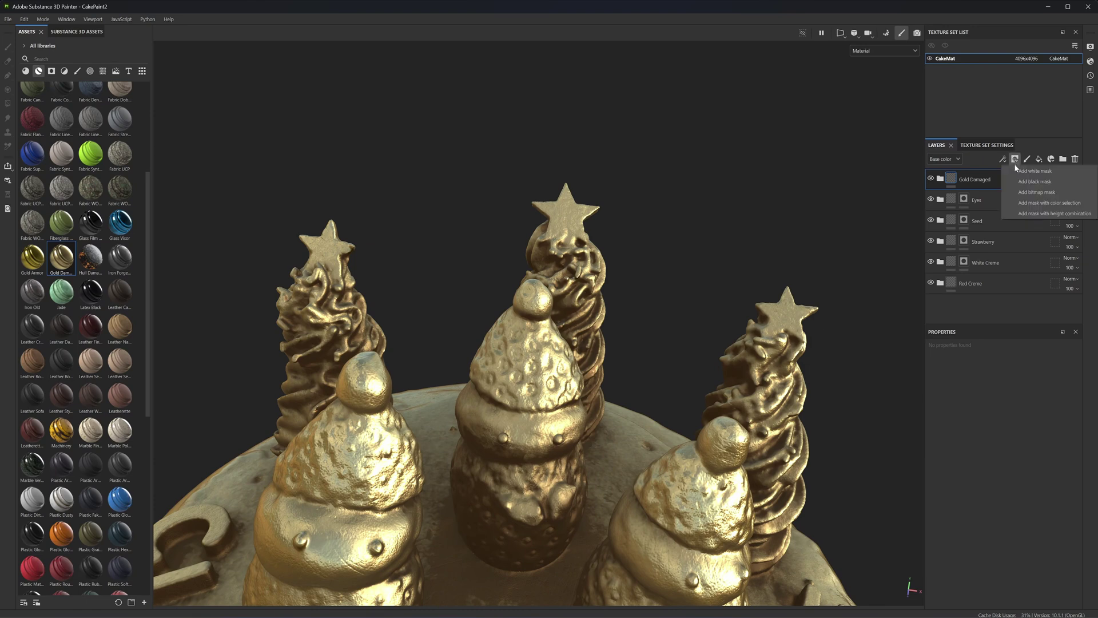
pyautogui.click(1021, 180)
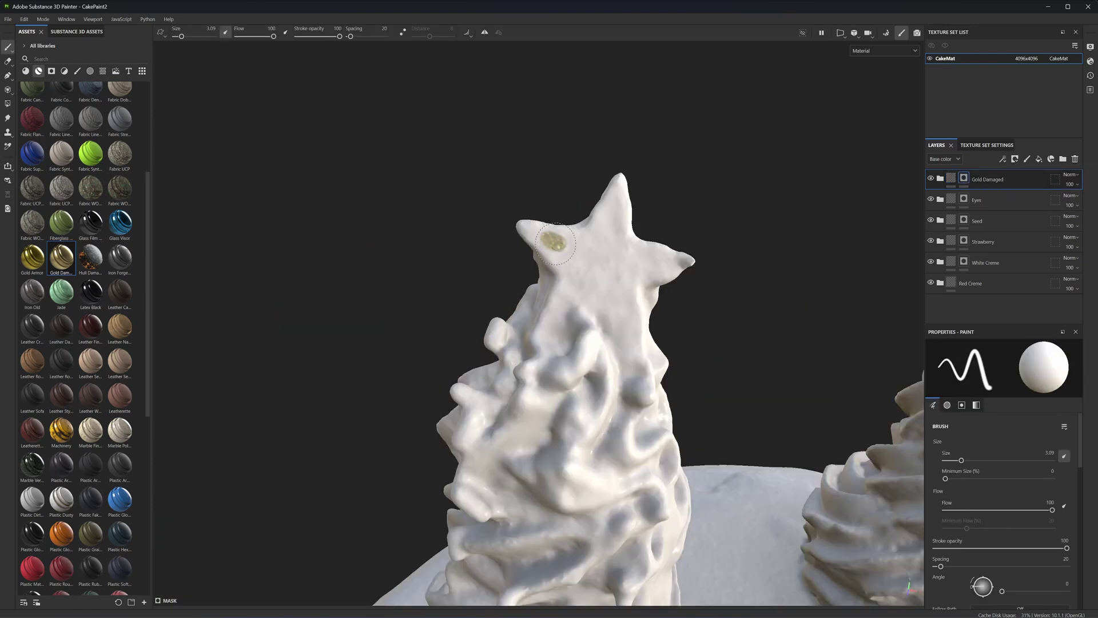
# - Paint the Gold Damaged mask over the star on the first cream tree at brush size 3.09
pyautogui.moveTo(555, 243)
pyautogui.mouseDown()
pyautogui.moveTo(572, 262)
pyautogui.moveTo(584, 243)
pyautogui.mouseUp()
pyautogui.keyDown('alt'); pyautogui.moveTo(583, 243); pyautogui.dragTo(611, 206); pyautogui.keyUp('alt')
pyautogui.scroll(-3, 595, 229)
pyautogui.moveTo(563, 261)
pyautogui.mouseDown()
pyautogui.moveTo(563, 302)
pyautogui.moveTo(523, 336)
pyautogui.moveTo(578, 343)
pyautogui.mouseUp()
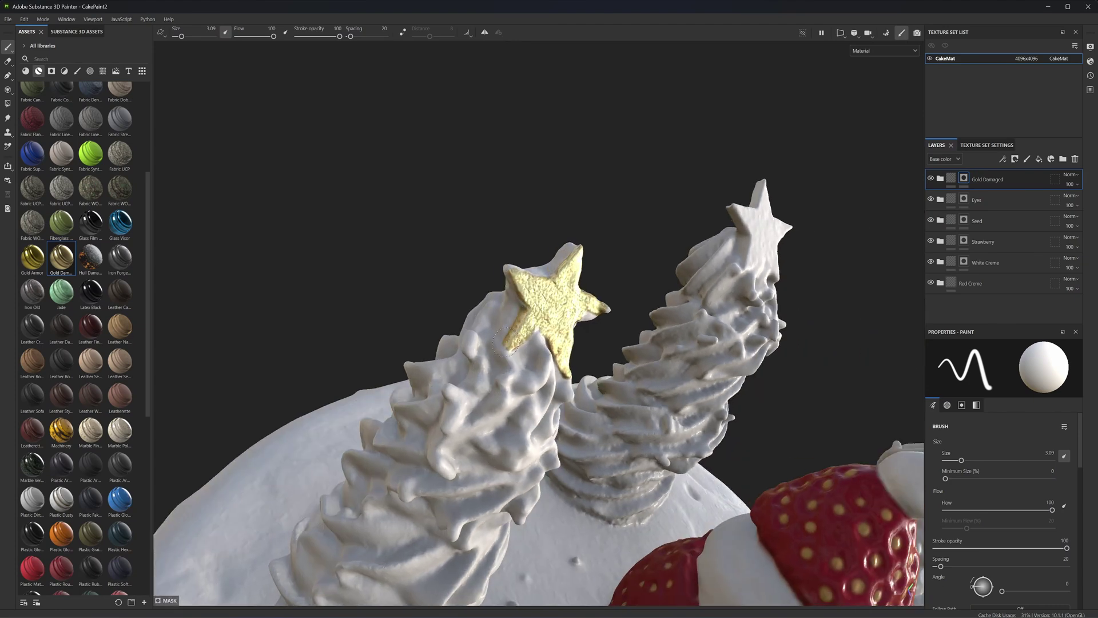
pyautogui.moveTo(608, 252)
pyautogui.mouseDown()
pyautogui.moveTo(565, 296)
pyautogui.moveTo(595, 331)
pyautogui.moveTo(624, 303)
pyautogui.moveTo(640, 371)
pyautogui.mouseUp()
# - Finish masking gold onto the tree stars at brush size 4.65, clean up with the eraser at 3.11, and name the folder Star
pyautogui.press(']')
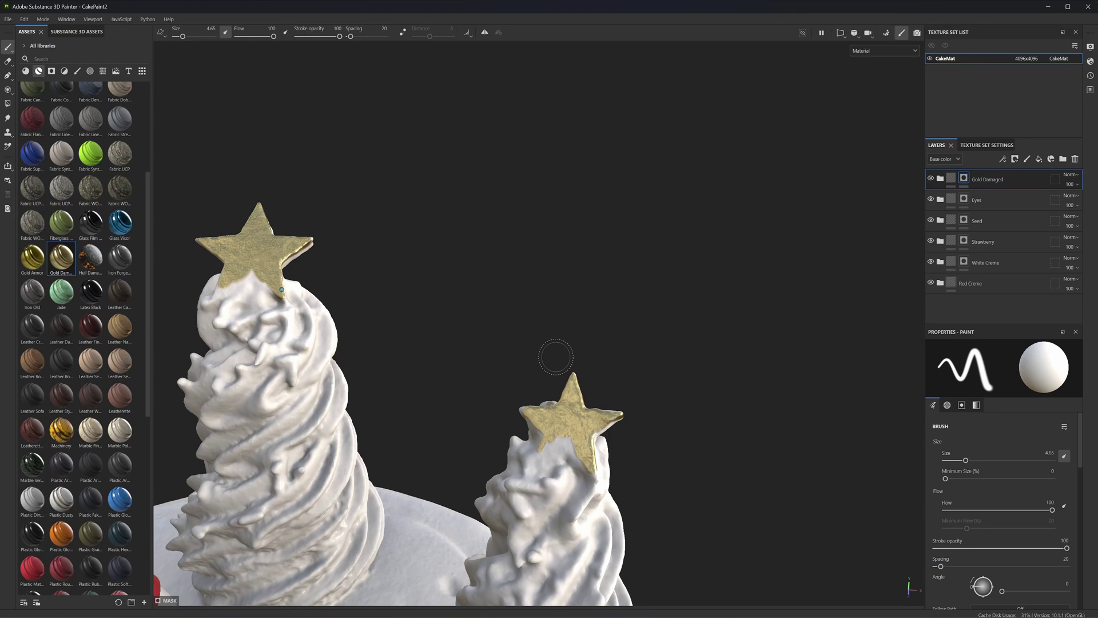
pyautogui.keyDown('alt'); pyautogui.moveTo(555, 356); pyautogui.dragTo(583, 524); pyautogui.keyUp('alt')
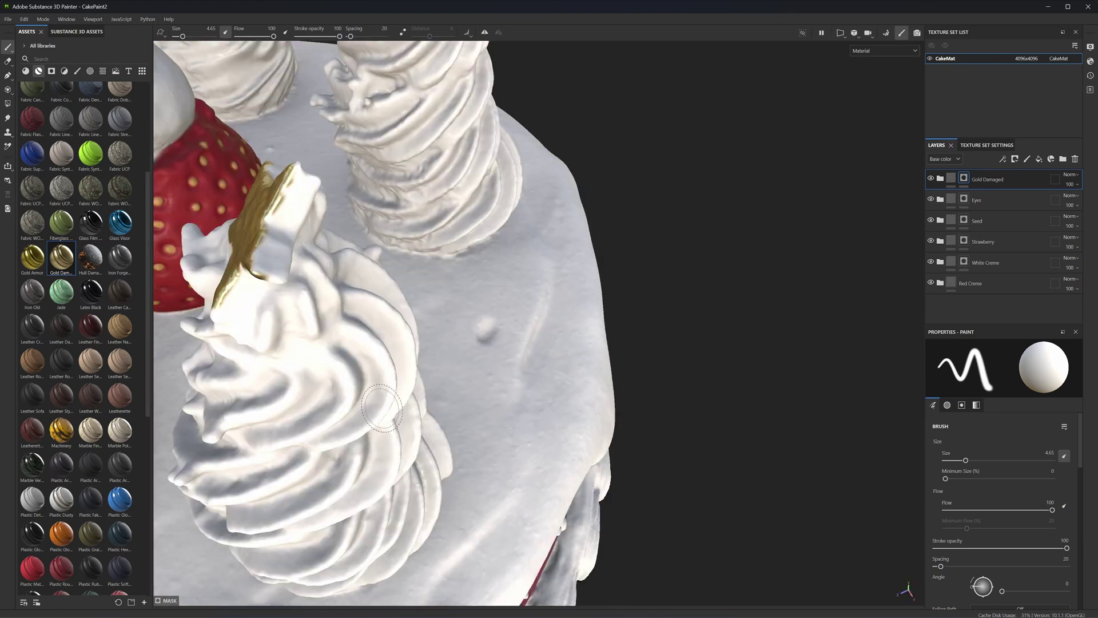
pyautogui.keyDown('alt'); pyautogui.moveTo(343, 344); pyautogui.dragTo(295, 407); pyautogui.keyUp('alt')
pyautogui.press('e')
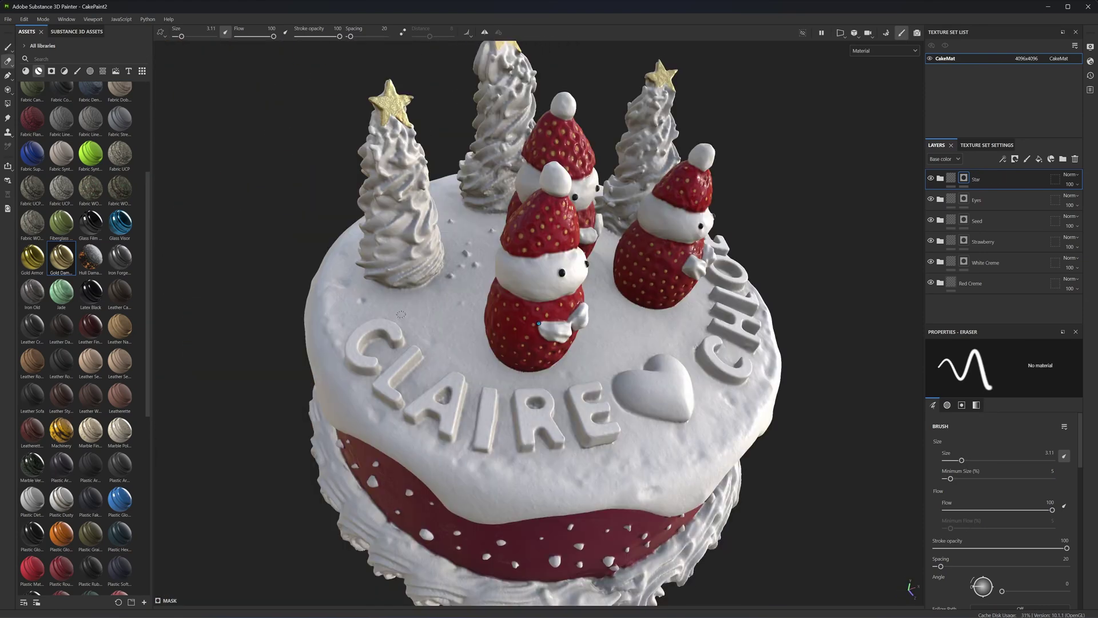
# - Match the Text folder's Plastic Base colour to the pink heart in the reference photo and give the folder a black mask
pyautogui.keyDown('alt'); pyautogui.moveTo(401, 314); pyautogui.dragTo(680, 552); pyautogui.keyUp('alt')
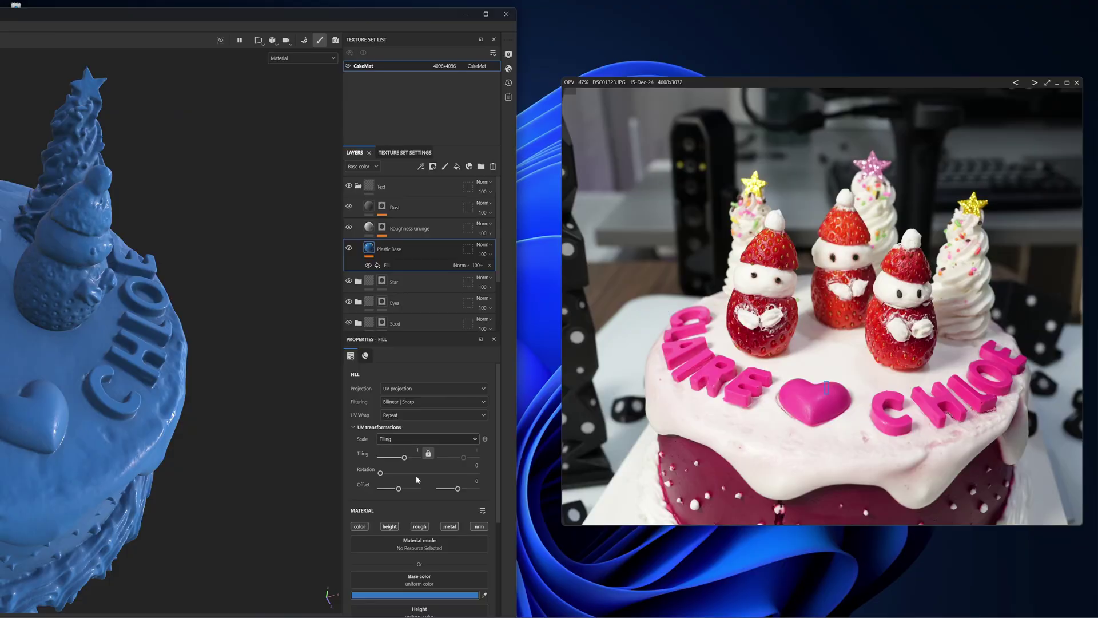
pyautogui.click(486, 596)
pyautogui.click(800, 392)
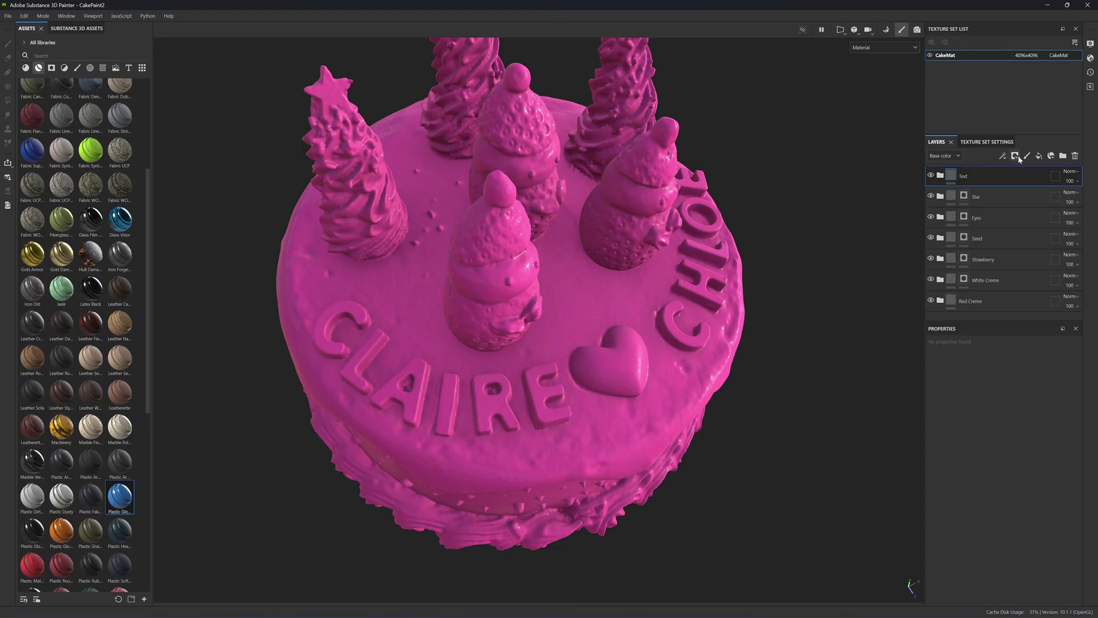
pyautogui.click(1018, 156)
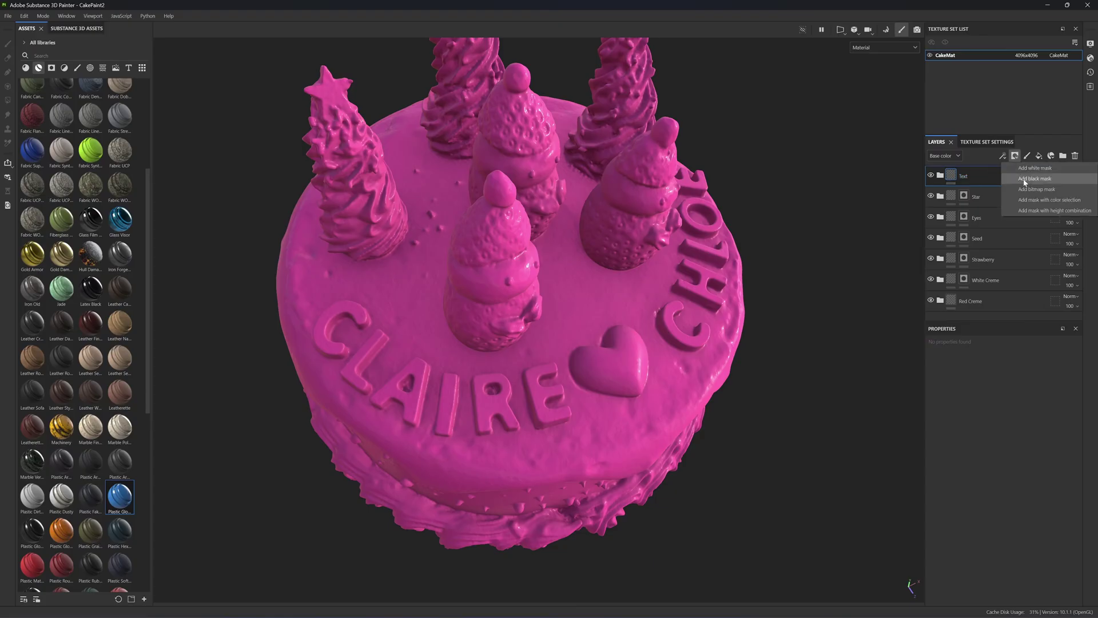
pyautogui.click(1026, 183)
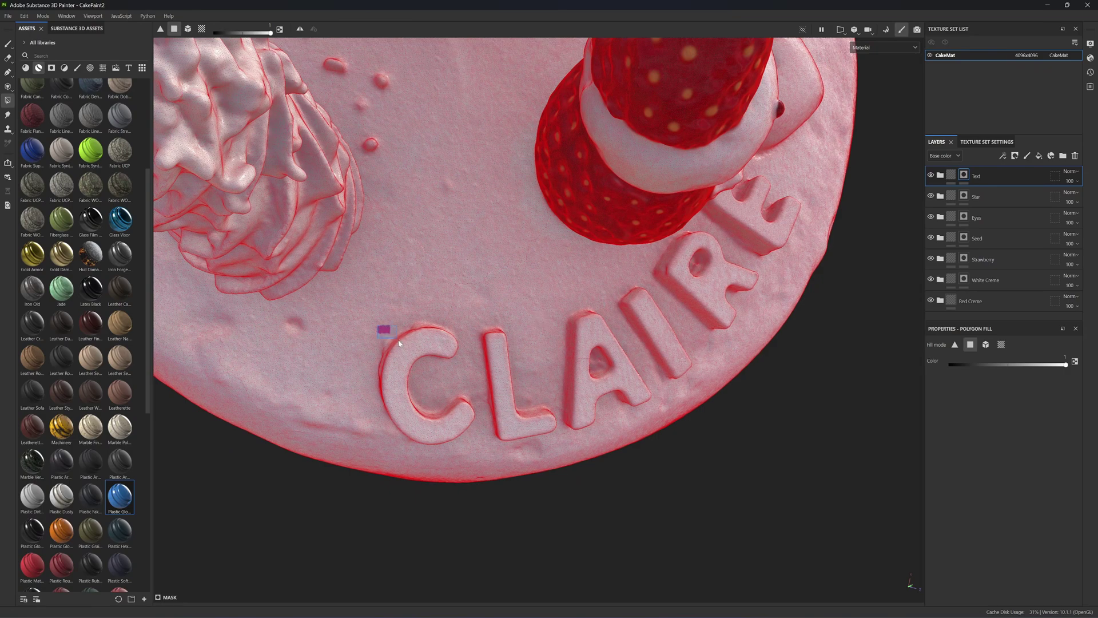
# - Fill the first three raised letters of the first name into the Text mask using rectangular Polygon Fill selections
pyautogui.moveTo(399, 343); pyautogui.dragTo(481, 449)
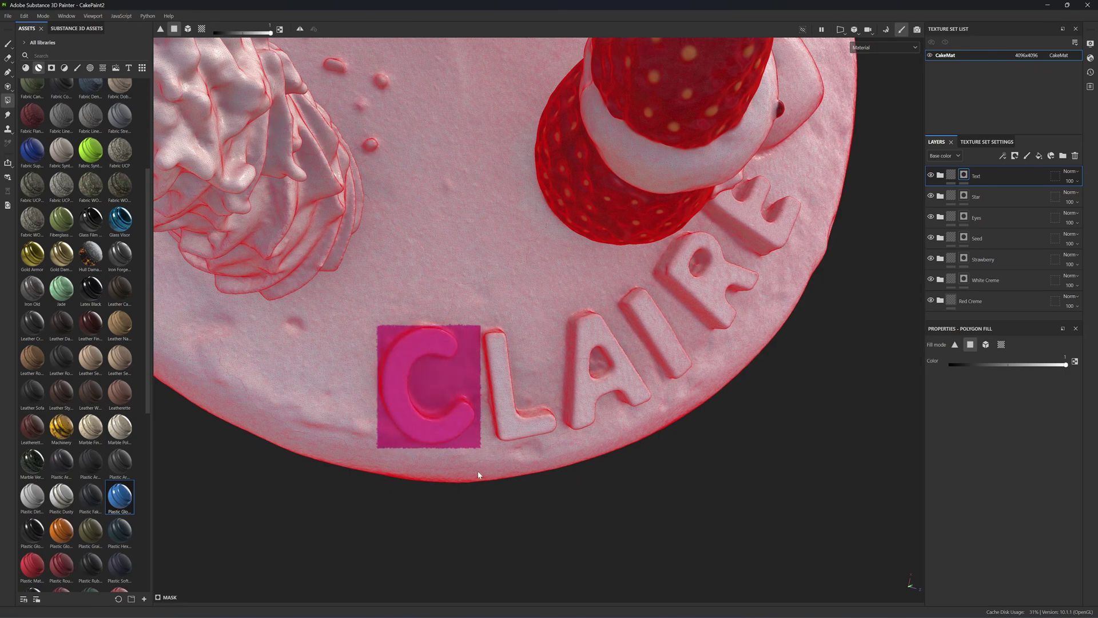
pyautogui.scroll(-5, 478, 475)
pyautogui.scroll(4, 475, 468)
pyautogui.moveTo(404, 258); pyautogui.dragTo(479, 367)
pyautogui.moveTo(478, 257); pyautogui.dragTo(570, 366)
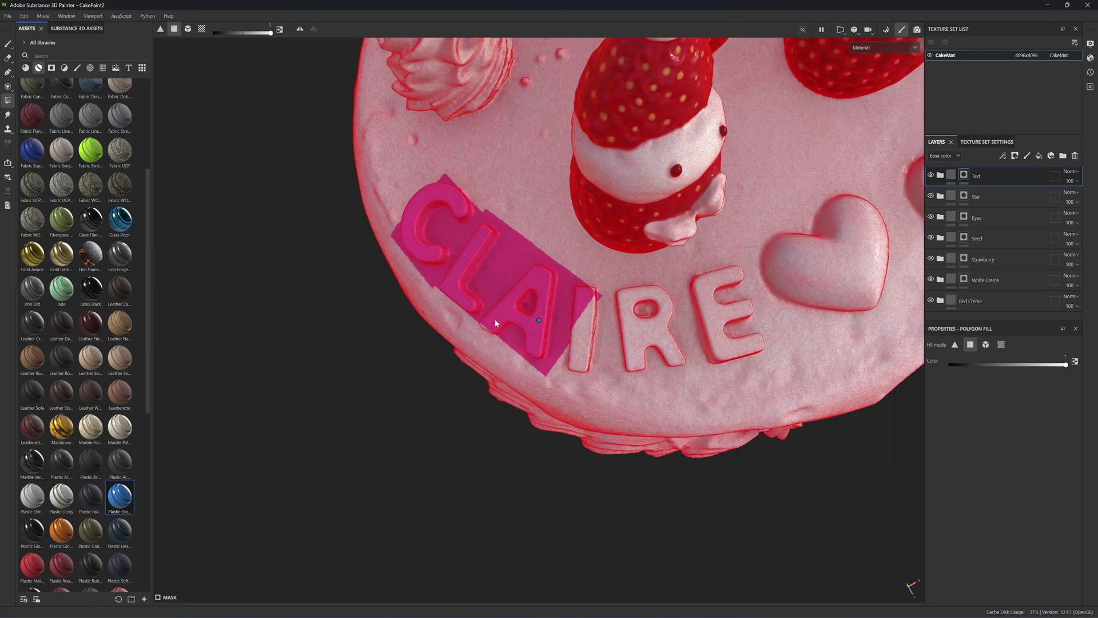
# - Extend the Text mask over the remaining letters of the first name with Polygon Fill
pyautogui.keyDown('alt'); pyautogui.moveTo(495, 323); pyautogui.dragTo(595, 369); pyautogui.keyUp('alt')
pyautogui.keyDown('alt'); pyautogui.moveTo(595, 369); pyautogui.dragTo(563, 400); pyautogui.keyUp('alt')
pyautogui.moveTo(584, 290); pyautogui.dragTo(719, 397)
pyautogui.keyDown('alt'); pyautogui.moveTo(719, 397); pyautogui.dragTo(647, 380); pyautogui.keyUp('alt')
pyautogui.moveTo(650, 318); pyautogui.dragTo(766, 424)
pyautogui.moveTo(765, 424)
pyautogui.keyDown('alt'); pyautogui.mouseDown()
pyautogui.moveTo(632, 313)
pyautogui.moveTo(594, 314)
pyautogui.mouseUp(); pyautogui.keyUp('alt')
# - Polygon-fill the heart and the raised letters of the second name into the Text mask
pyautogui.moveTo(593, 314)
pyautogui.mouseDown()
pyautogui.moveTo(656, 397)
pyautogui.moveTo(559, 317)
pyautogui.mouseUp()
pyautogui.moveTo(559, 316); pyautogui.dragTo(622, 405)
pyautogui.moveTo(621, 322); pyautogui.dragTo(680, 407)
pyautogui.moveTo(681, 407)
pyautogui.keyDown('alt'); pyautogui.mouseDown()
pyautogui.moveTo(629, 343)
pyautogui.moveTo(614, 282)
pyautogui.mouseUp(); pyautogui.keyUp('alt')
pyautogui.moveTo(614, 282)
pyautogui.mouseDown()
pyautogui.moveTo(677, 367)
pyautogui.moveTo(588, 238)
pyautogui.mouseUp()
pyautogui.moveTo(588, 238); pyautogui.dragTo(642, 311)
pyautogui.moveTo(635, 435)
pyautogui.keyDown('alt'); pyautogui.mouseDown()
pyautogui.moveTo(643, 361)
pyautogui.moveTo(698, 343)
pyautogui.mouseUp(); pyautogui.keyUp('alt')
# - Check the filled lettering for spill from the cake's front and set the Polygon Fill colour to 0
pyautogui.press('1')
pyautogui.keyDown('alt'); pyautogui.moveTo(229, 275); pyautogui.dragTo(294, 270); pyautogui.keyUp('alt')
pyautogui.scroll(3, 294, 269)
pyautogui.press('4')
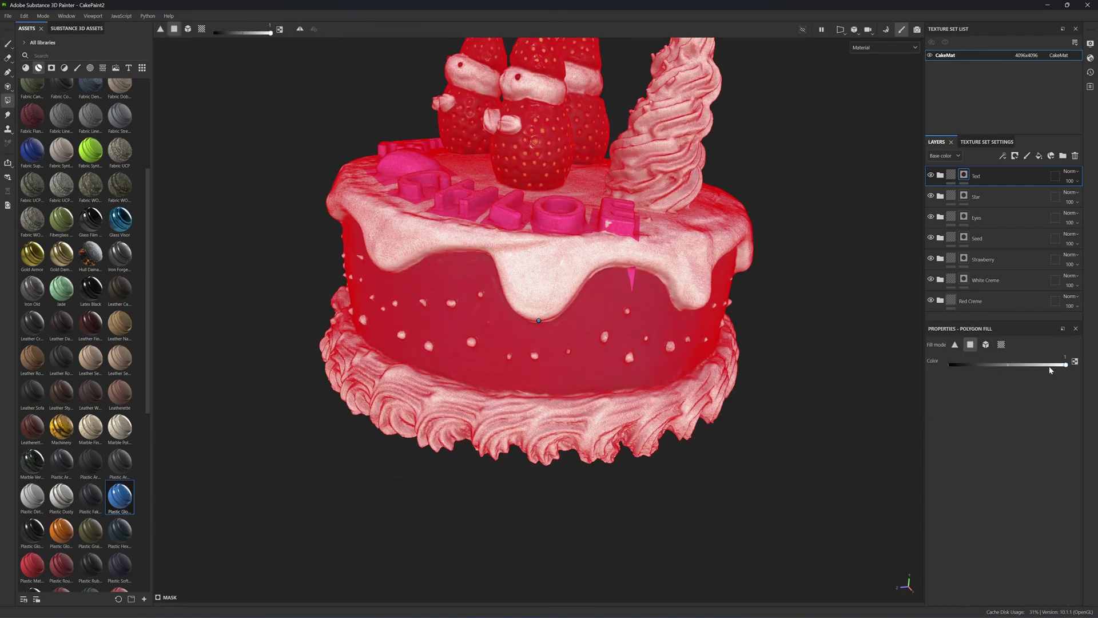
pyautogui.press('f')
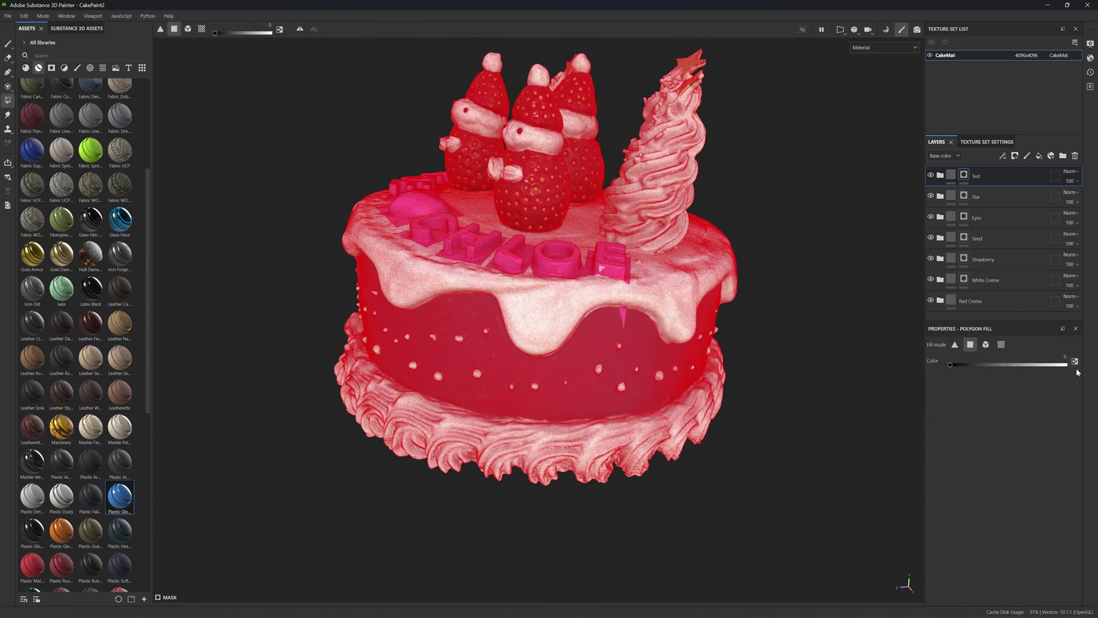
# - Erase a thin border of the Text mask around the bases of the first name's letters at eraser size 2.44
pyautogui.moveTo(515, 303)
pyautogui.keyDown('alt'); pyautogui.mouseDown()
pyautogui.moveTo(498, 300)
pyautogui.moveTo(772, 466)
pyautogui.mouseUp(); pyautogui.keyUp('alt')
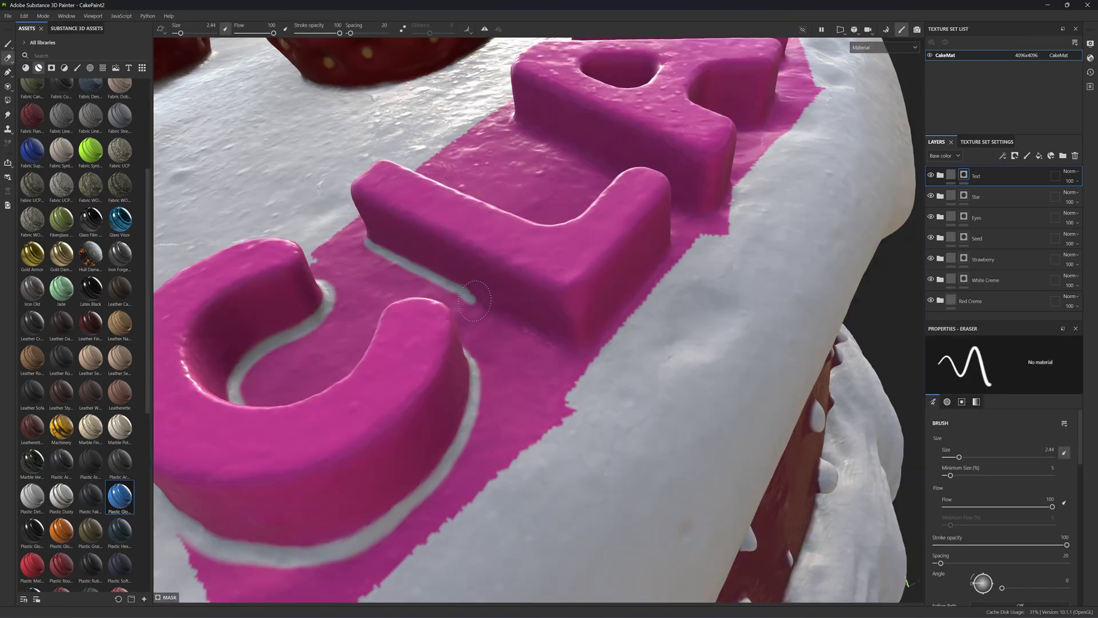
pyautogui.moveTo(474, 300); pyautogui.dragTo(572, 347)
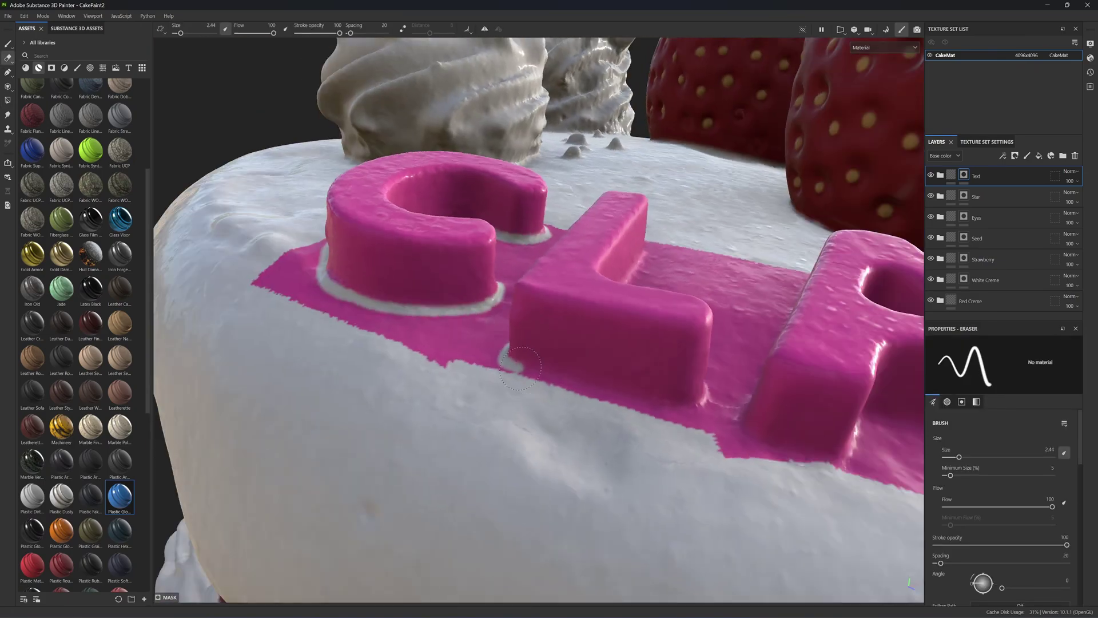
pyautogui.moveTo(558, 377); pyautogui.dragTo(646, 401)
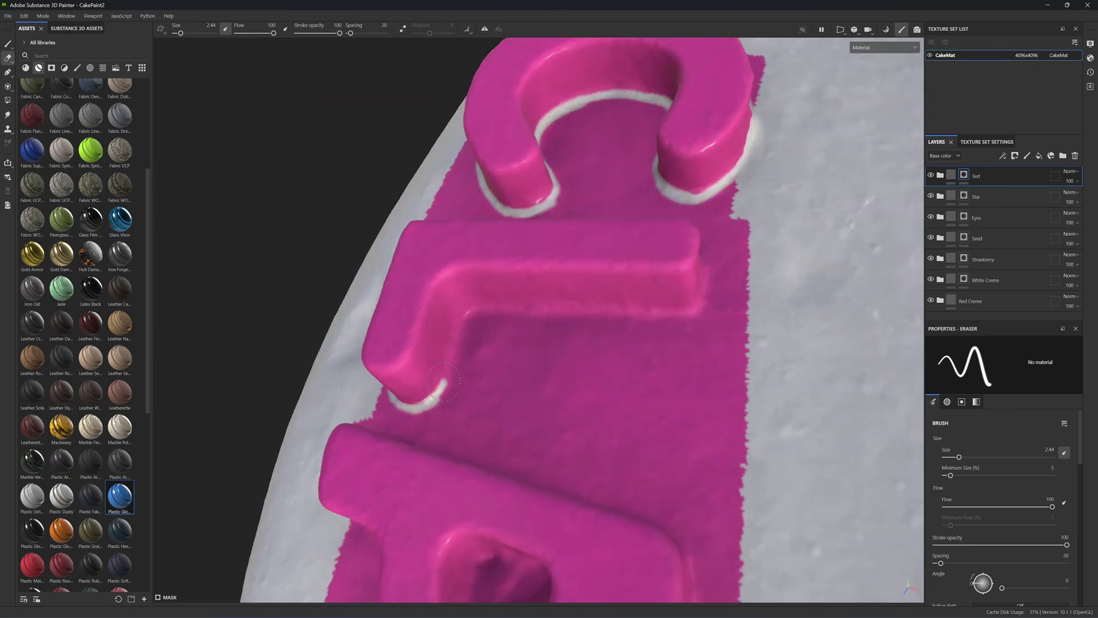
pyautogui.moveTo(412, 366)
pyautogui.mouseDown()
pyautogui.moveTo(487, 338)
pyautogui.moveTo(597, 334)
pyautogui.mouseUp()
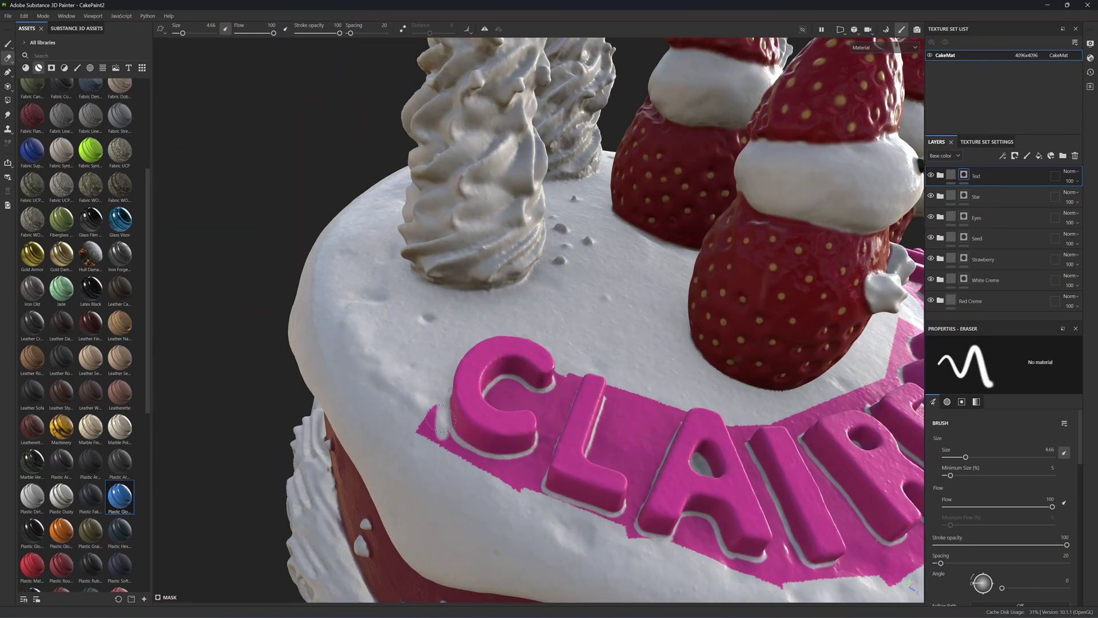
# - Erase the leftover pink from the cream around and between the first name's first three letters at eraser size 4.66
pyautogui.moveTo(442, 419); pyautogui.dragTo(463, 459)
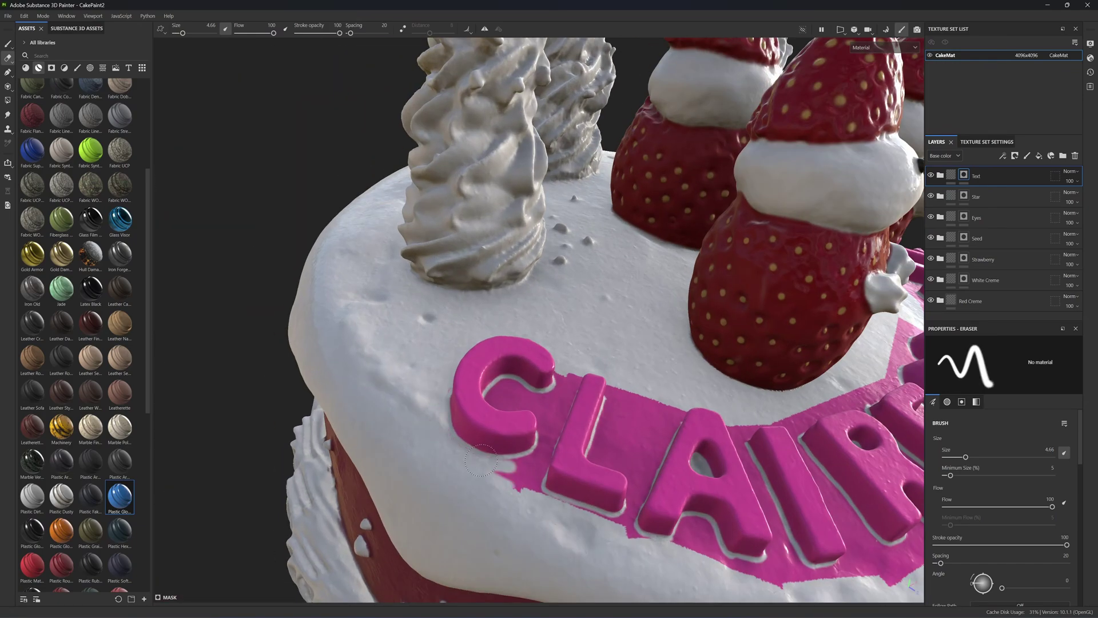
pyautogui.moveTo(480, 460); pyautogui.dragTo(514, 478)
pyautogui.moveTo(551, 506)
pyautogui.mouseDown()
pyautogui.moveTo(561, 432)
pyautogui.moveTo(556, 503)
pyautogui.mouseUp()
pyautogui.moveTo(496, 232)
pyautogui.mouseDown()
pyautogui.moveTo(567, 371)
pyautogui.moveTo(531, 298)
pyautogui.moveTo(500, 353)
pyautogui.mouseUp()
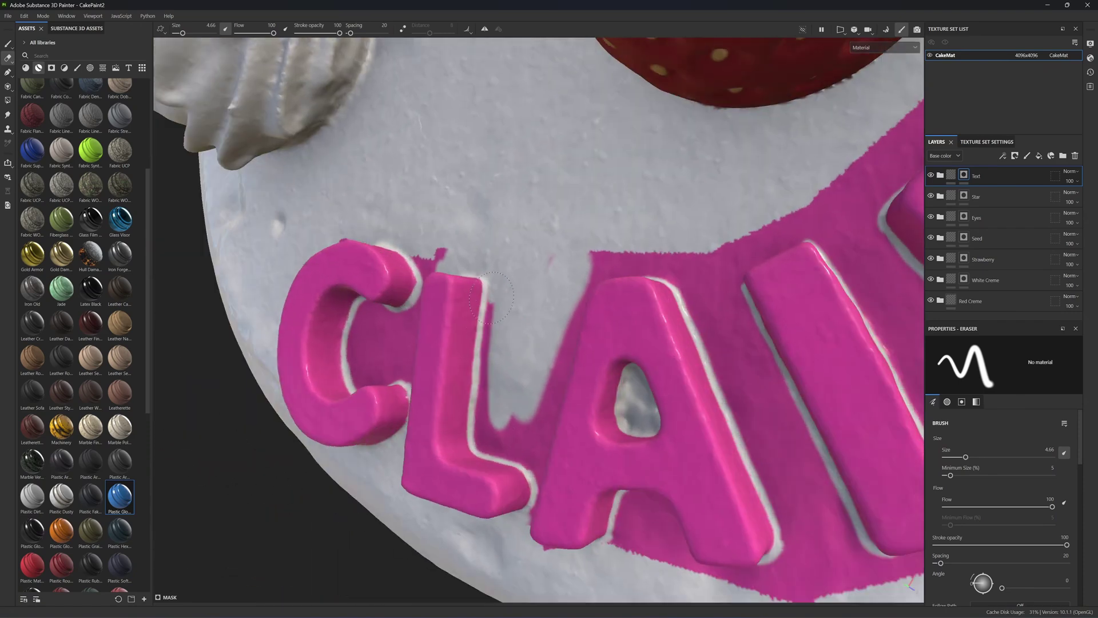